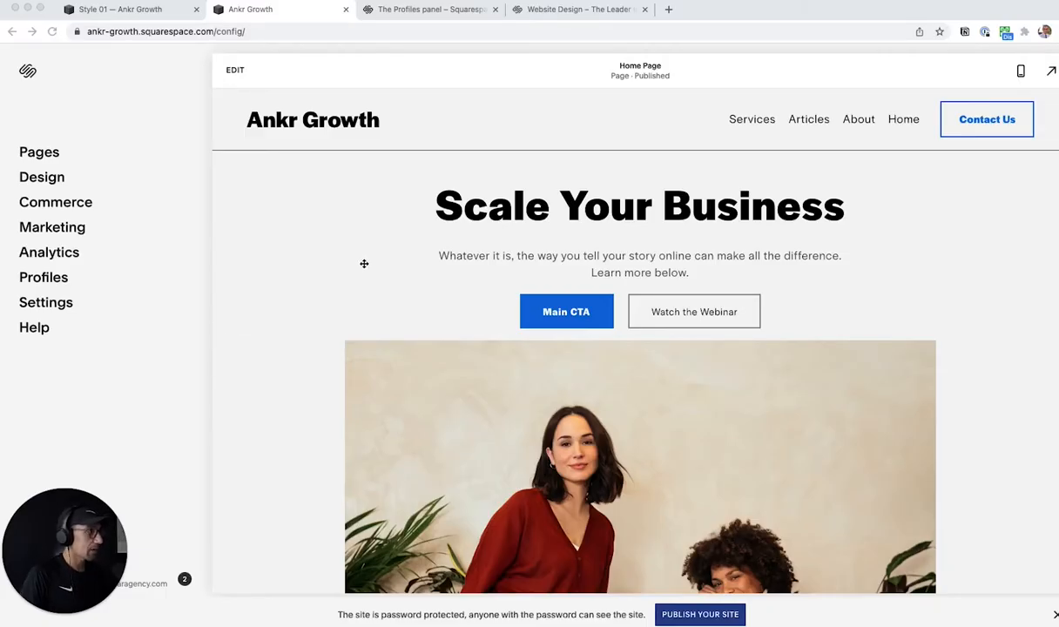
Start editing the home page and open its site header for editing.
{"action": "left_click", "coordinate": [365, 264]}
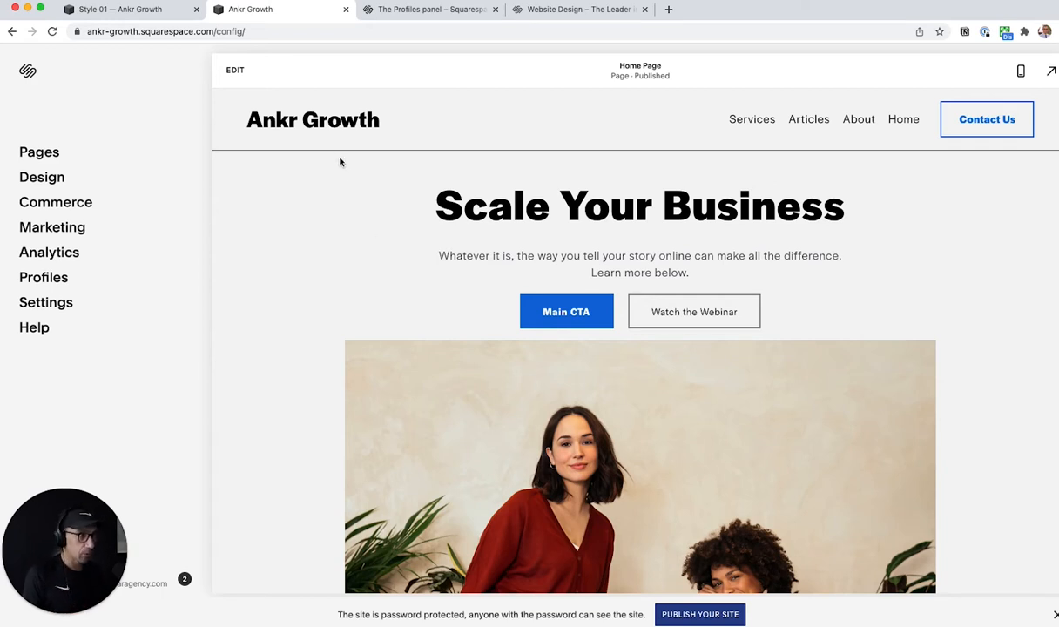
{"action": "scroll", "coordinate": [340, 353], "scroll_direction": "down", "scroll_amount": 15}
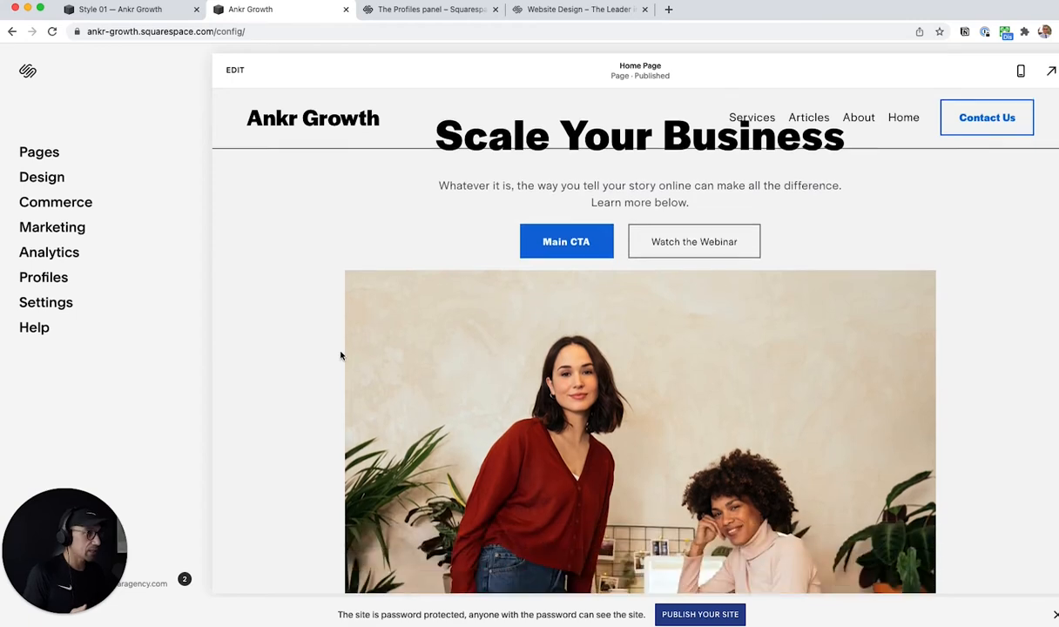
{"action": "scroll", "coordinate": [341, 356], "scroll_direction": "up", "scroll_amount": 5}
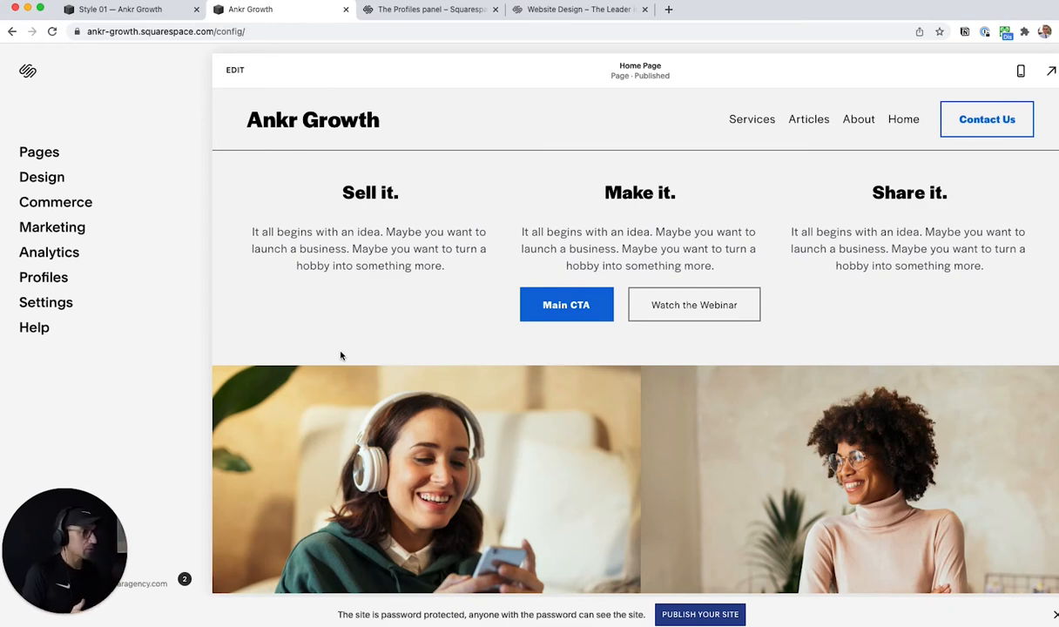
{"action": "scroll", "coordinate": [340, 356], "scroll_direction": "up", "scroll_amount": 4}
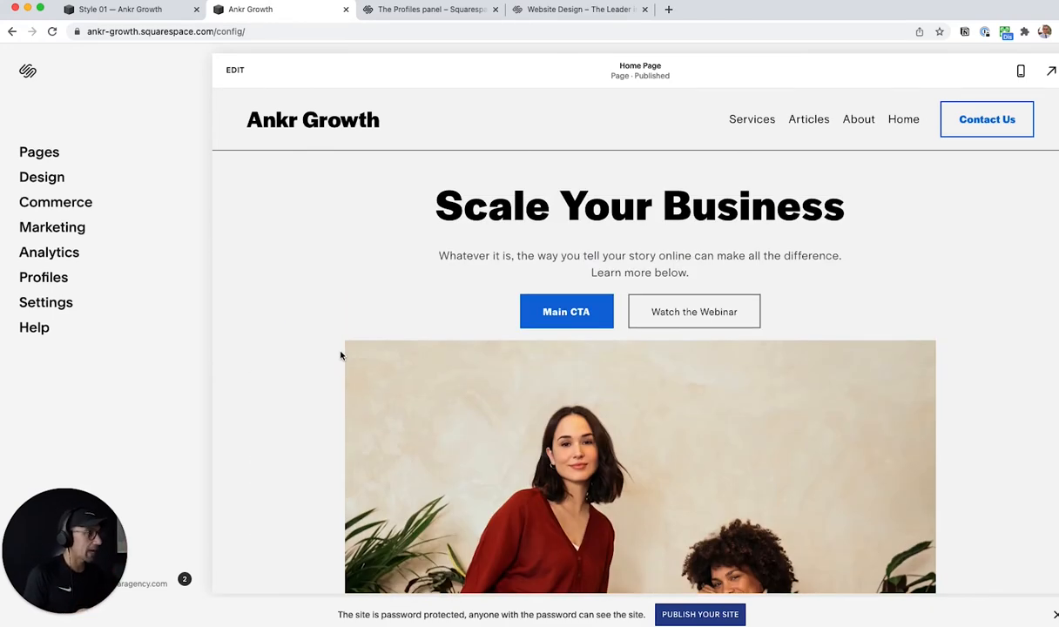
{"action": "left_click", "coordinate": [236, 70]}
{"action": "mouse_move", "coordinate": [275, 99]}
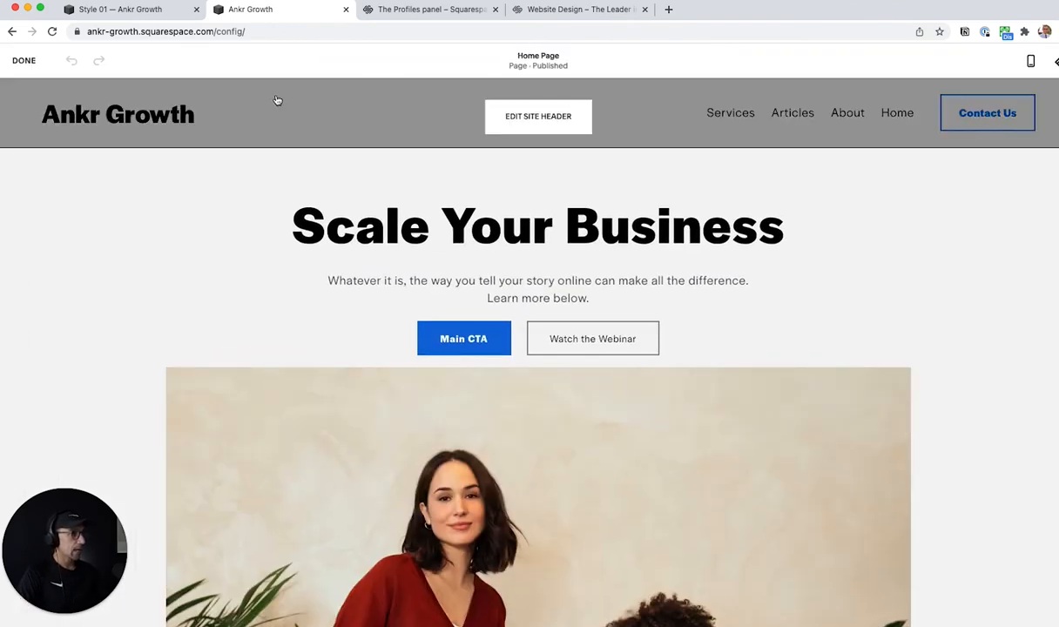
{"action": "left_click", "coordinate": [540, 118]}
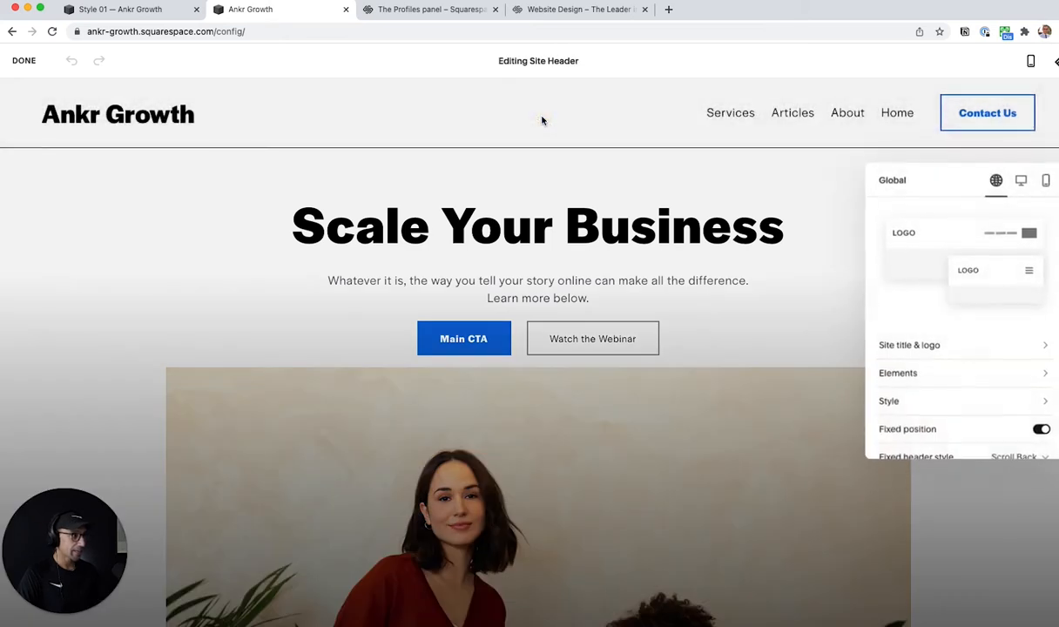
Put the Dynamic-style header's border on all four sides and set its thickness to L.
{"action": "left_click", "coordinate": [902, 403]}
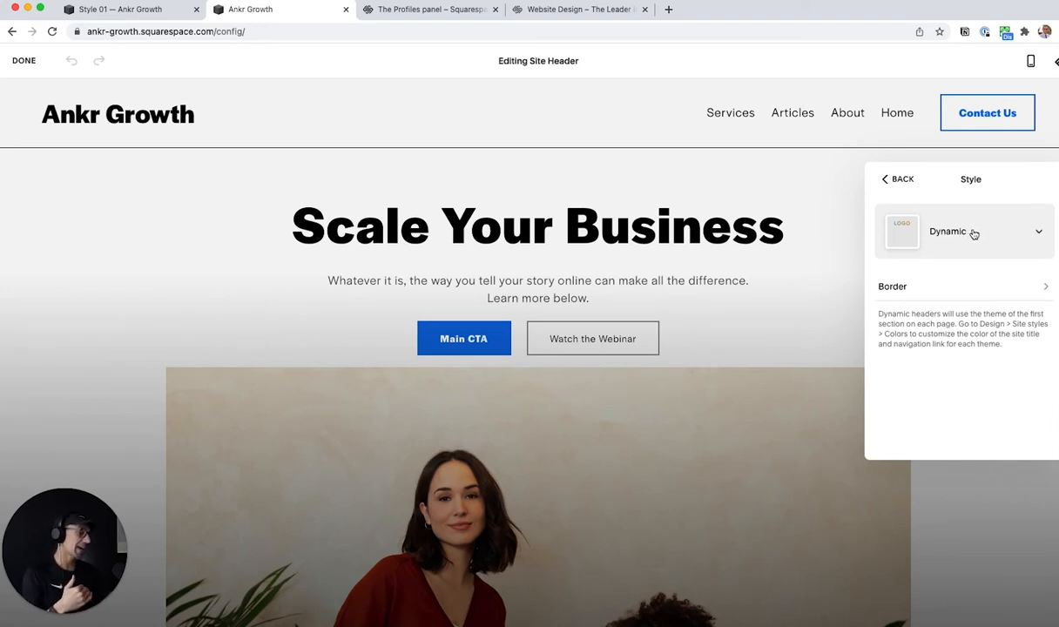
{"action": "left_click", "coordinate": [925, 291]}
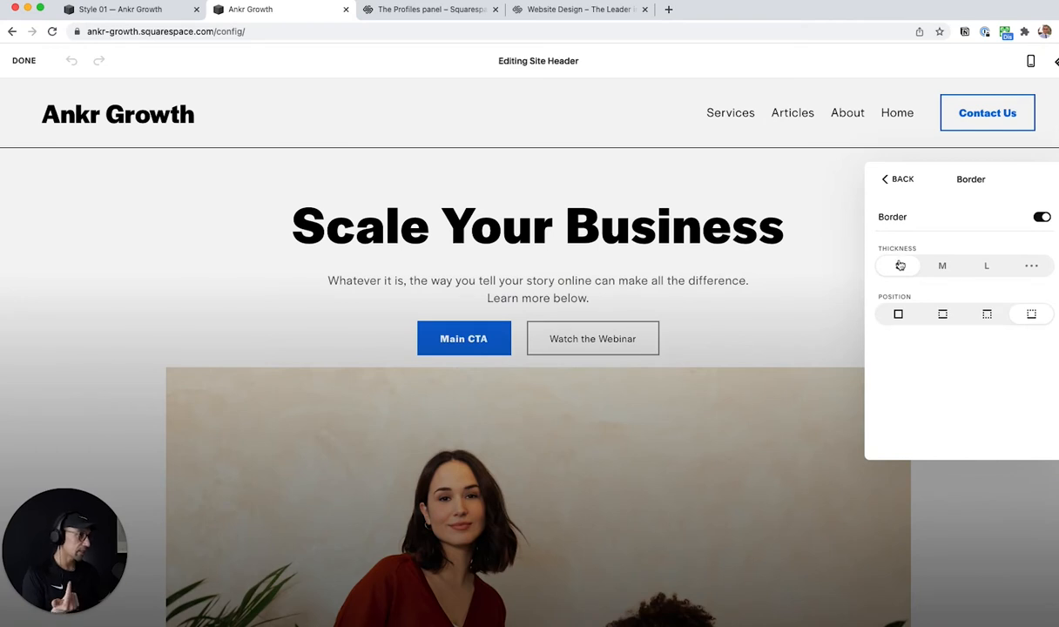
{"action": "left_click", "coordinate": [1035, 268]}
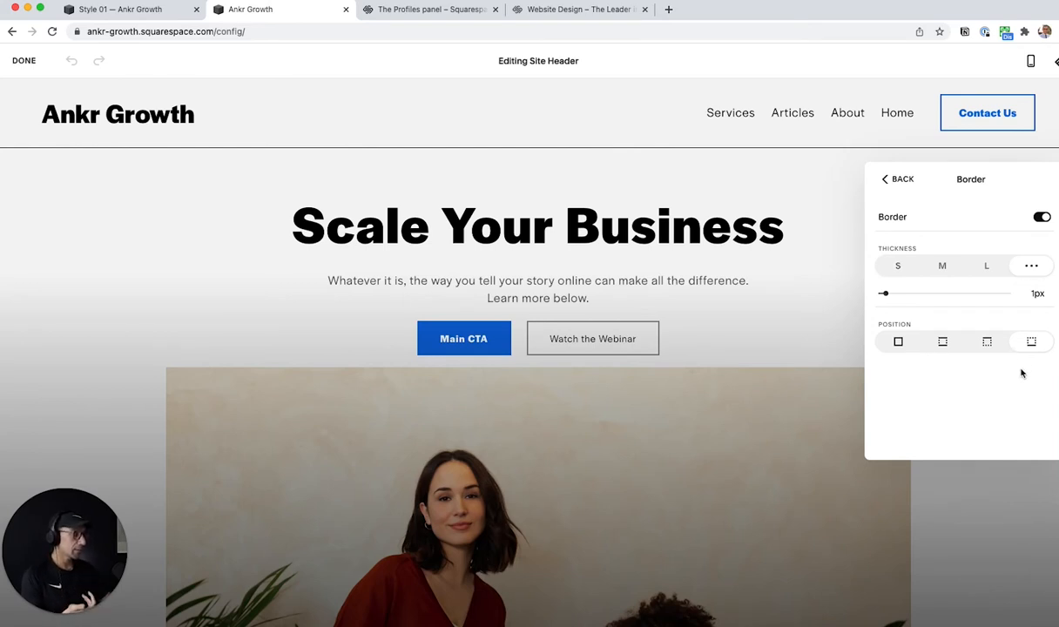
{"action": "left_click", "coordinate": [899, 342]}
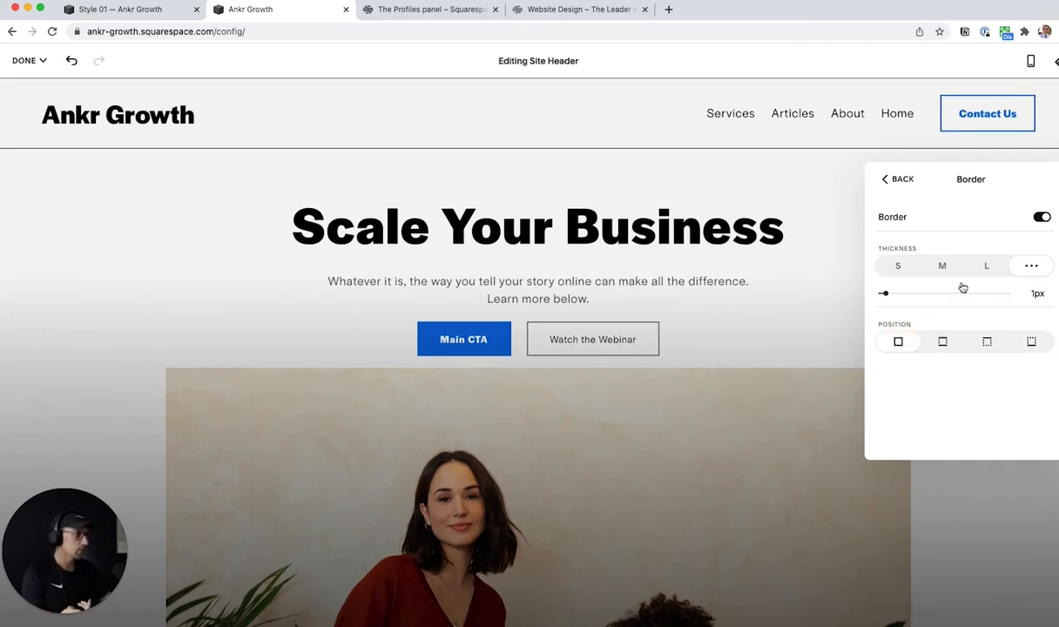
{"action": "left_click", "coordinate": [986, 267]}
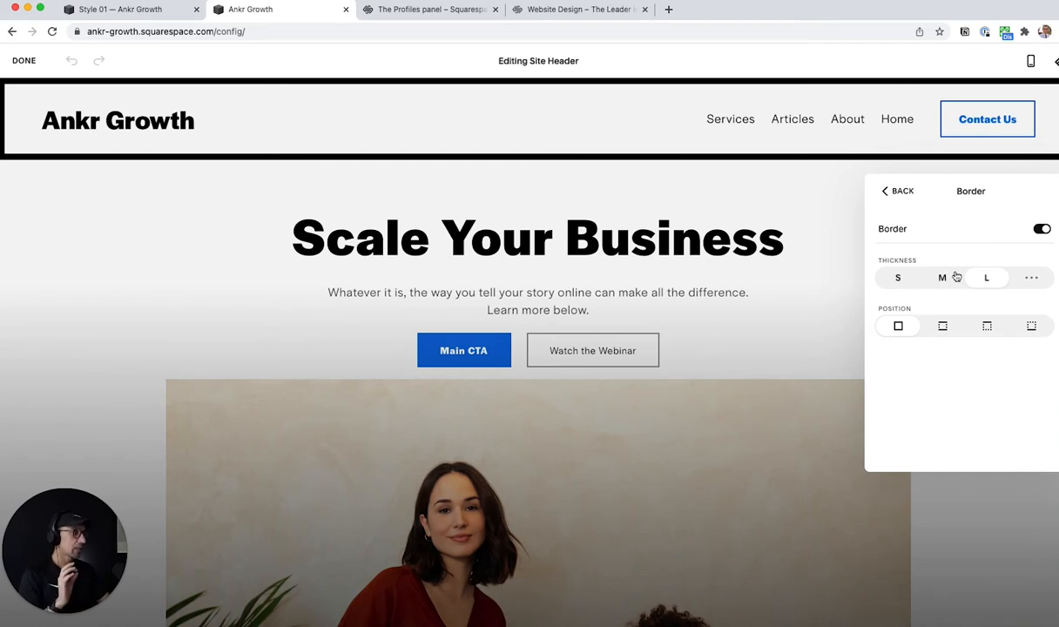
{"action": "left_click", "coordinate": [904, 192]}
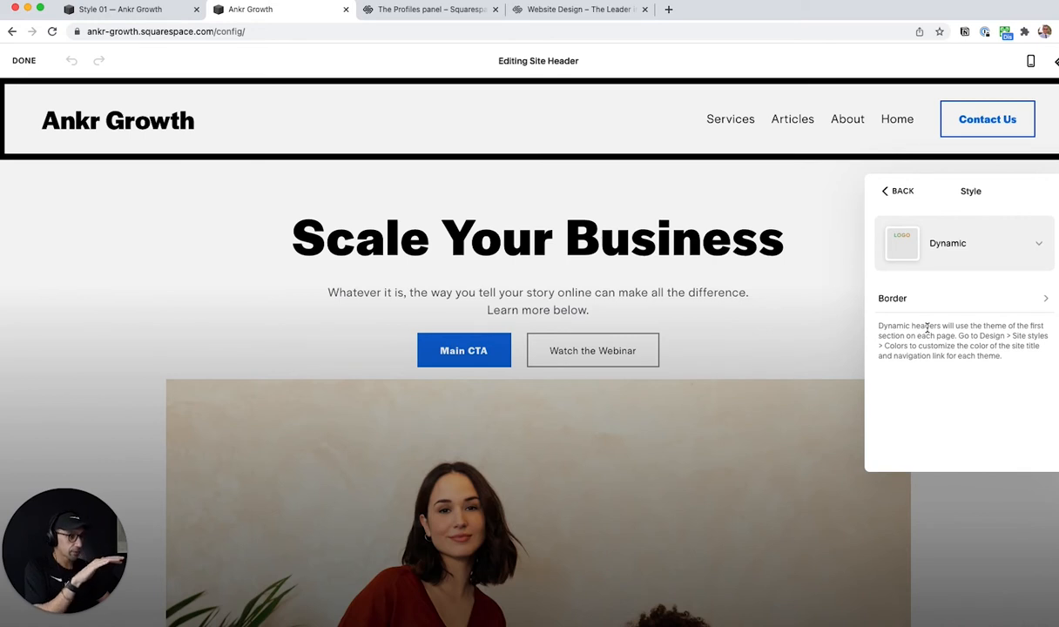
Switch the header style from Dynamic to Solid and turn on its border.
{"action": "left_click", "coordinate": [940, 246]}
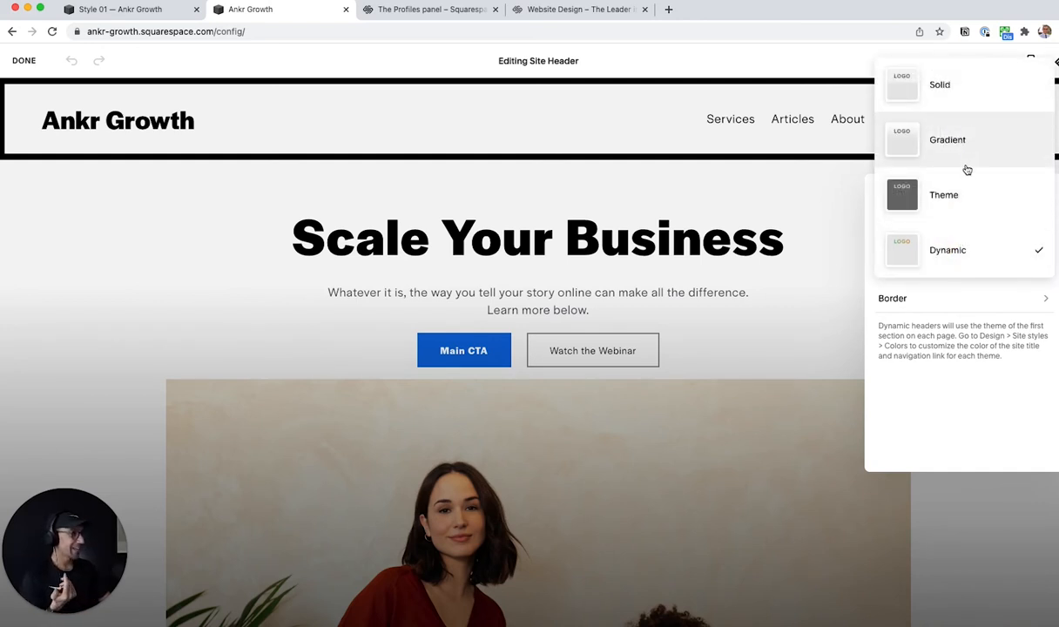
{"action": "left_click", "coordinate": [980, 248]}
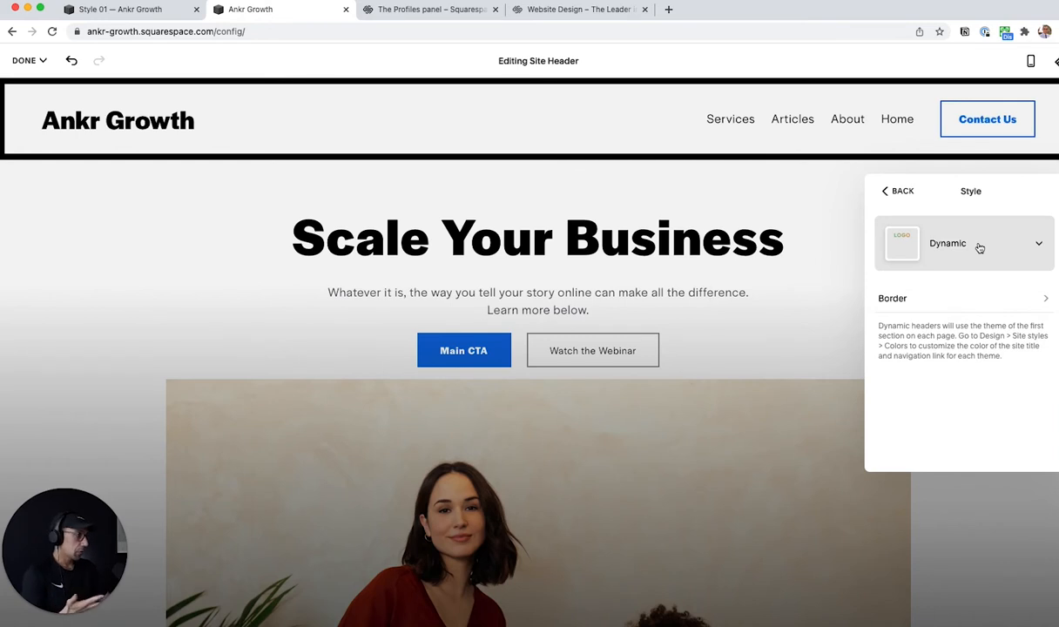
{"action": "left_click", "coordinate": [979, 247]}
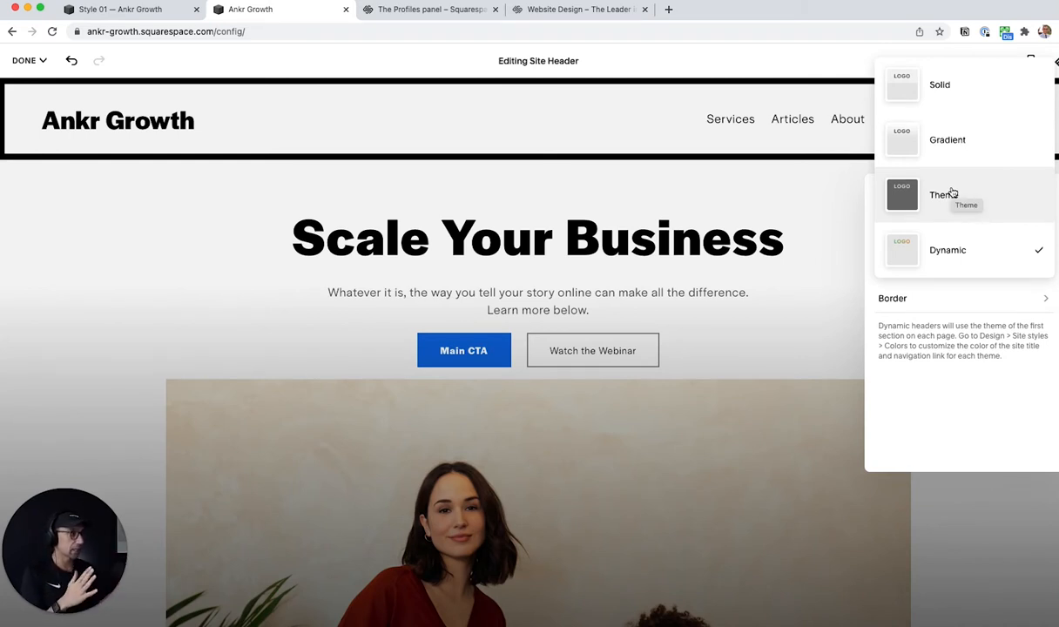
{"action": "left_click", "coordinate": [959, 95]}
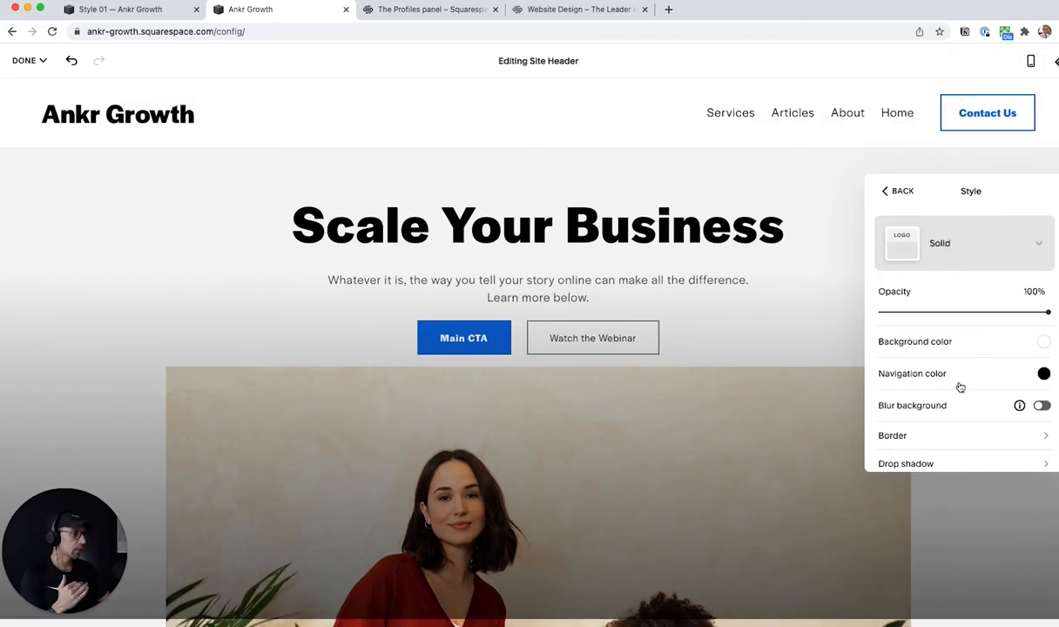
{"action": "scroll", "coordinate": [960, 387], "scroll_direction": "down", "scroll_amount": 1}
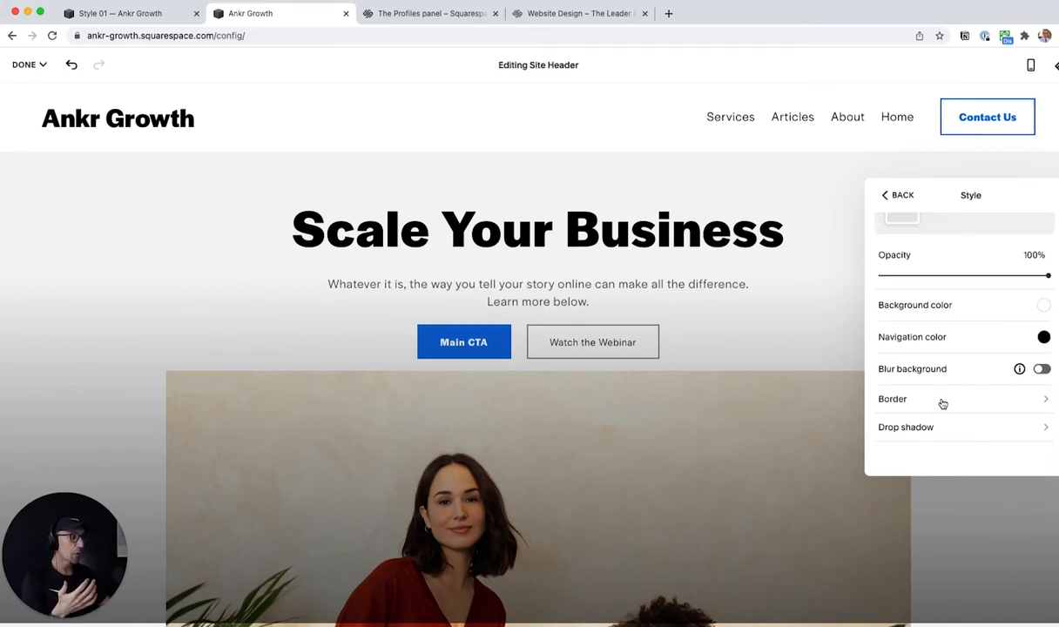
{"action": "left_click", "coordinate": [931, 400]}
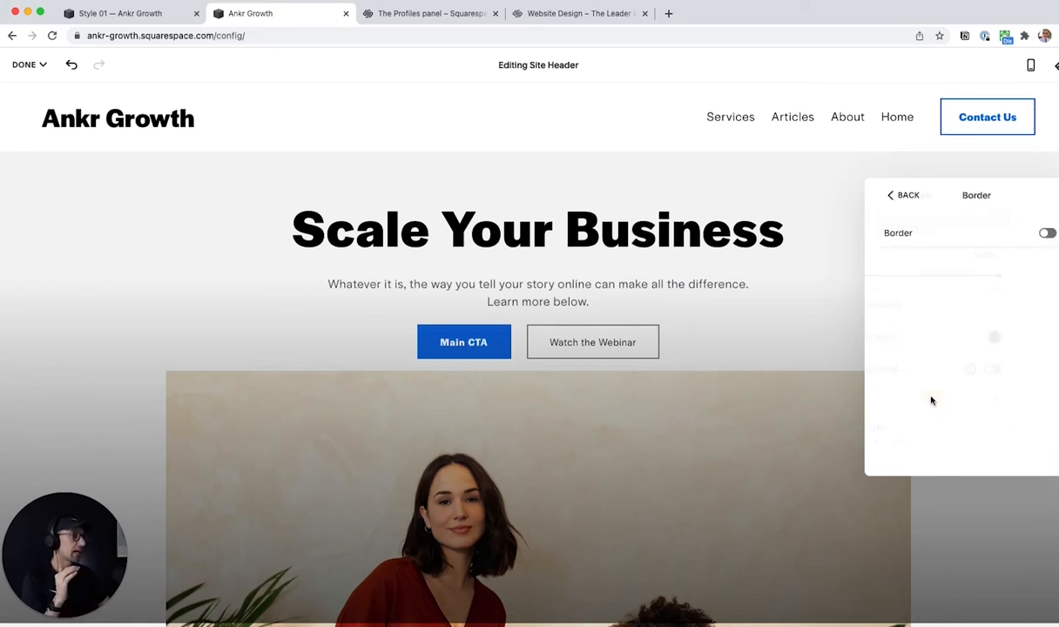
{"action": "left_click", "coordinate": [1042, 235]}
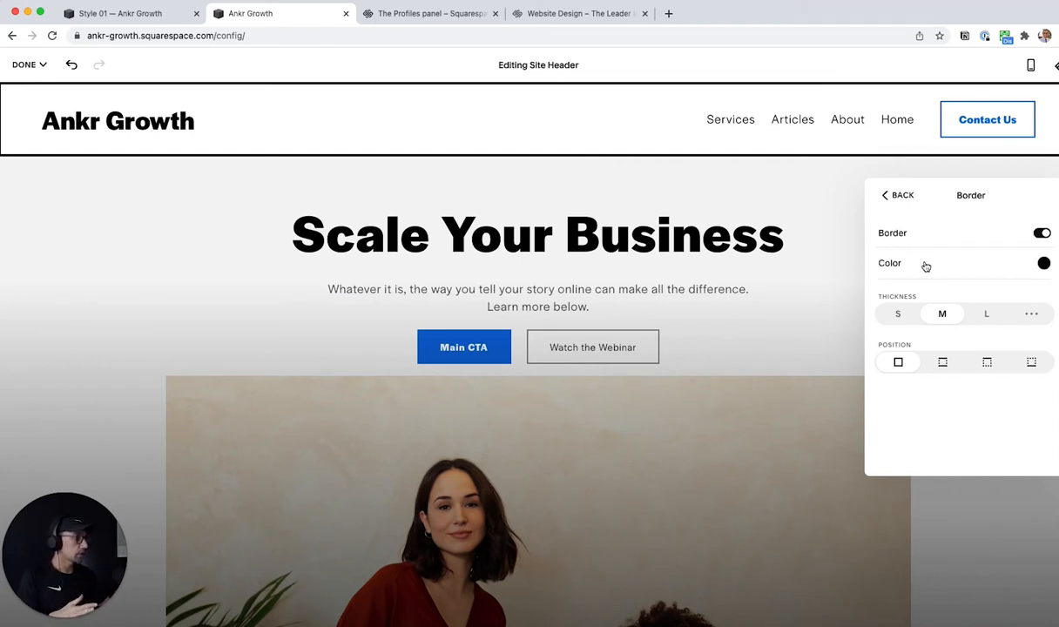
{"action": "left_click", "coordinate": [899, 197]}
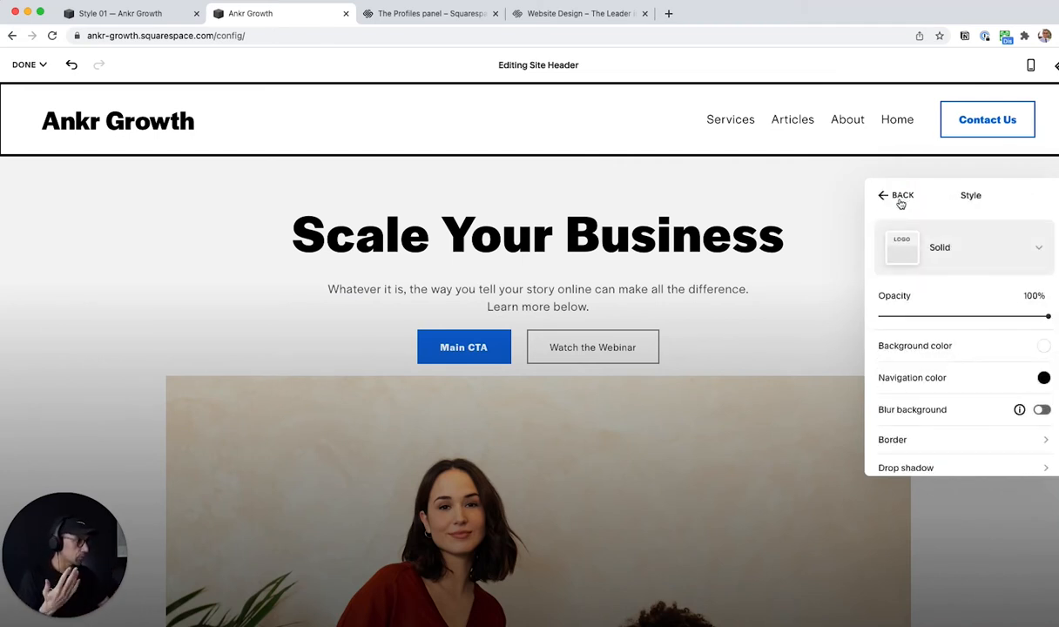
Try the Gradient header style, set the header back to Dynamic, and leave header editing.
{"action": "left_click", "coordinate": [910, 247]}
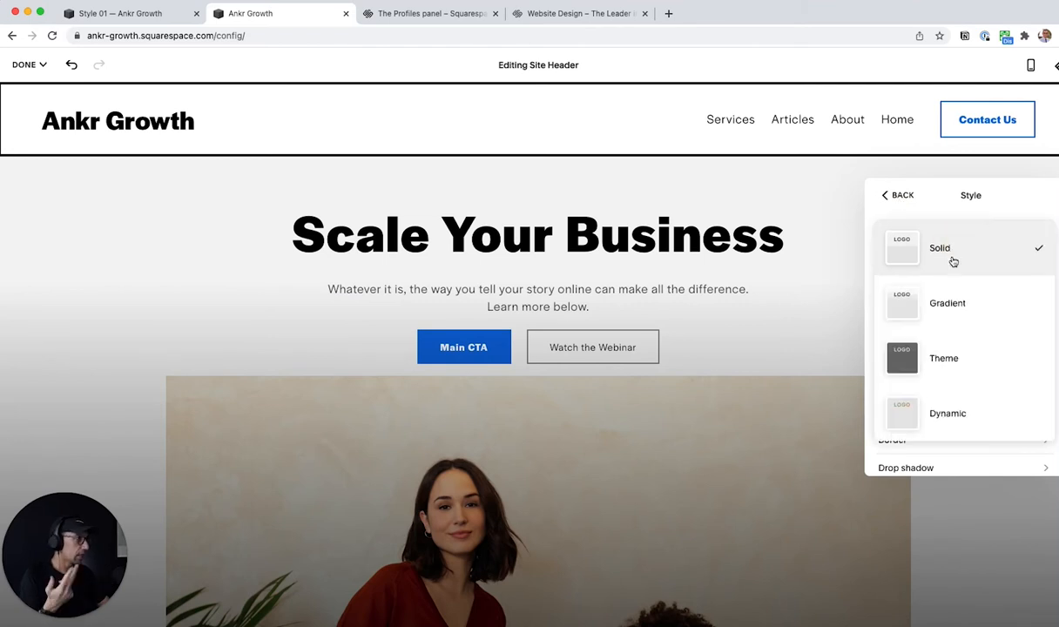
{"action": "left_click", "coordinate": [948, 296]}
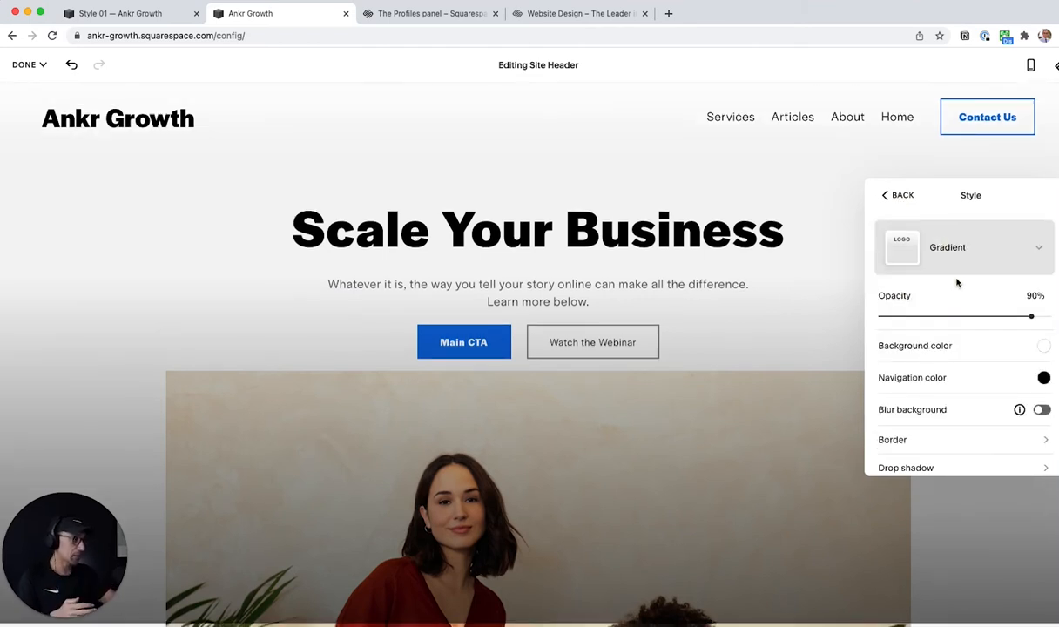
{"action": "left_click", "coordinate": [951, 262]}
{"action": "left_click", "coordinate": [906, 349]}
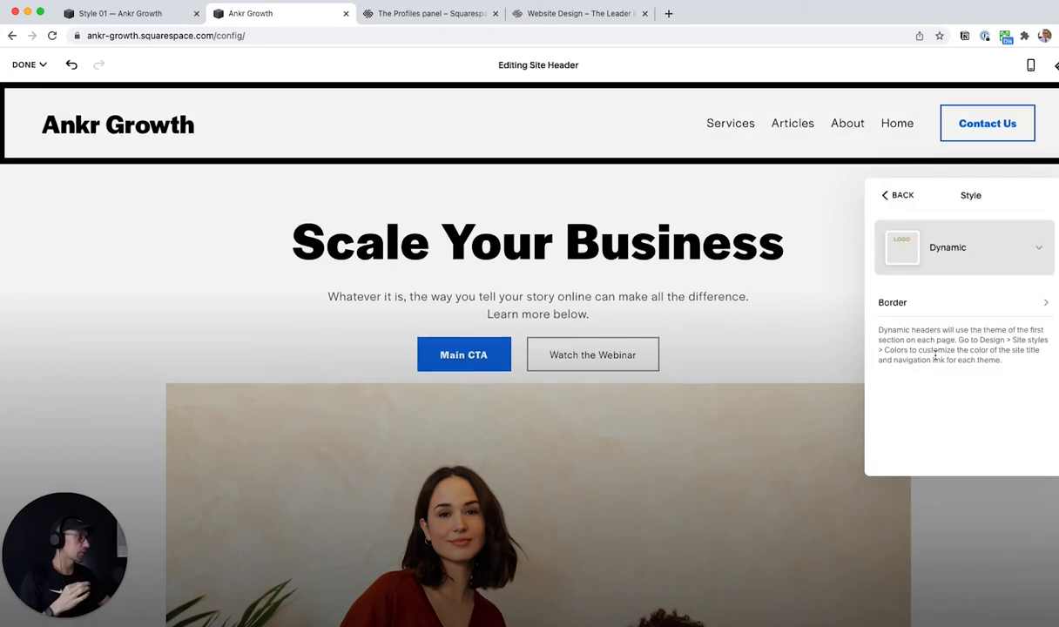
{"action": "left_click", "coordinate": [900, 195]}
{"action": "left_click", "coordinate": [752, 247]}
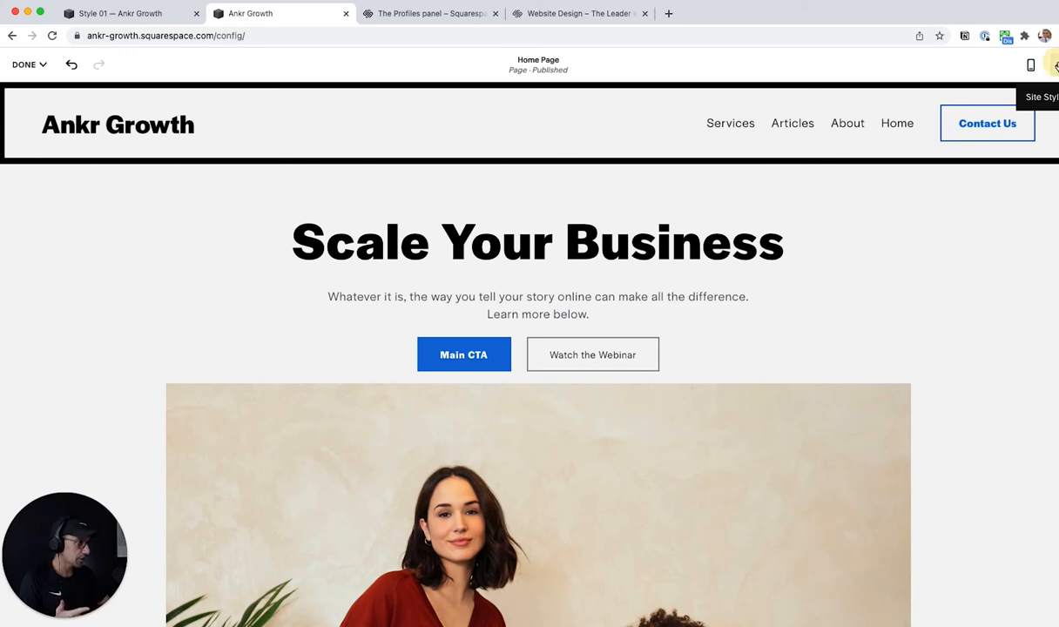
Try yellow for the header navigation links in the Light 1 color theme and set them back to black.
{"action": "left_click", "coordinate": [1055, 66]}
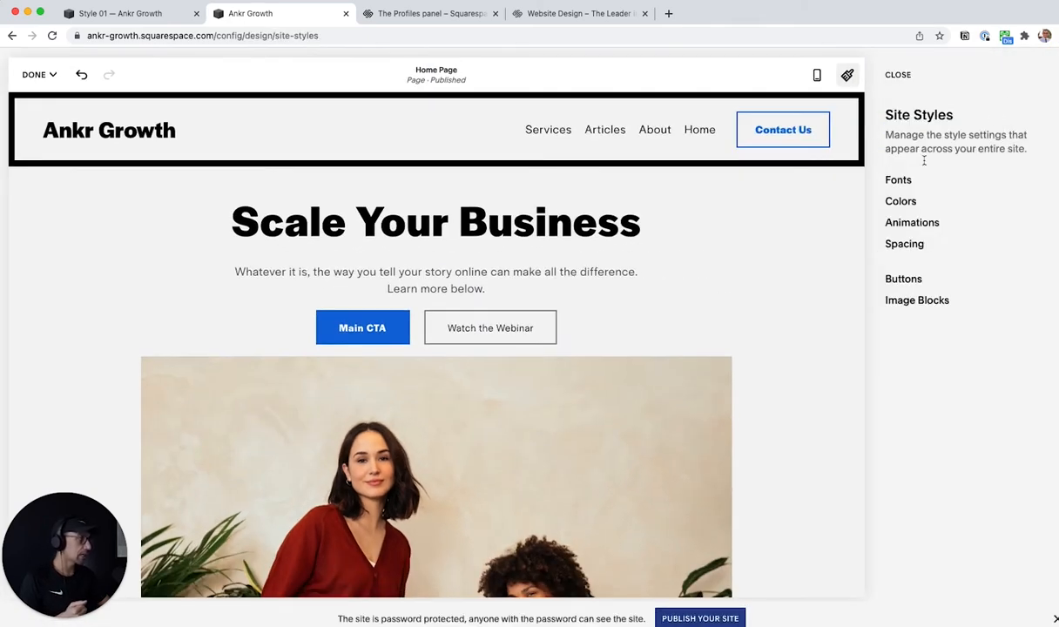
{"action": "left_click", "coordinate": [911, 203]}
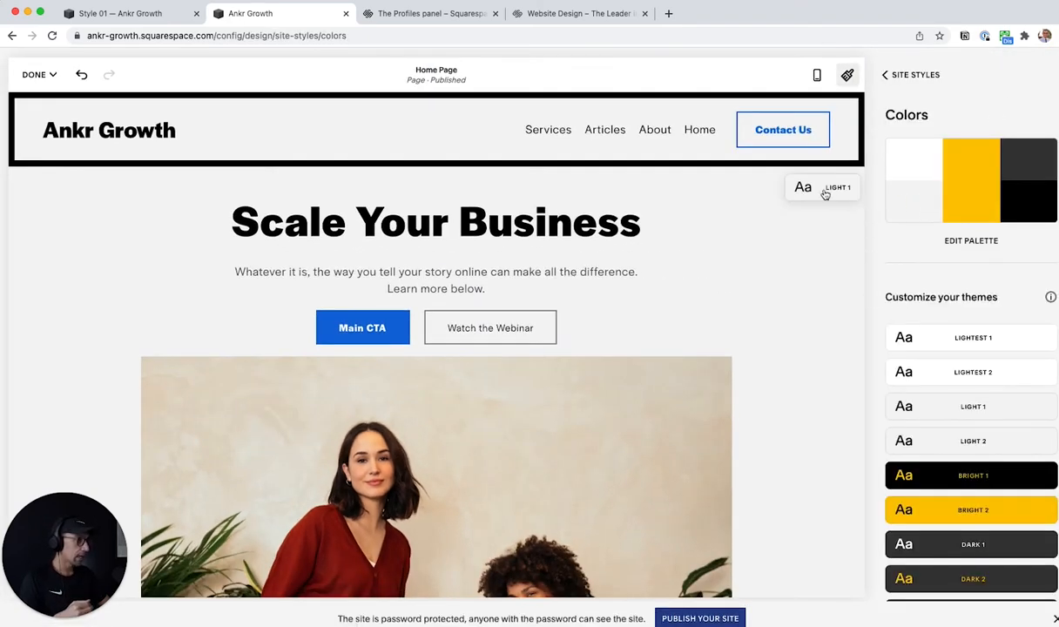
{"action": "left_click", "coordinate": [832, 193]}
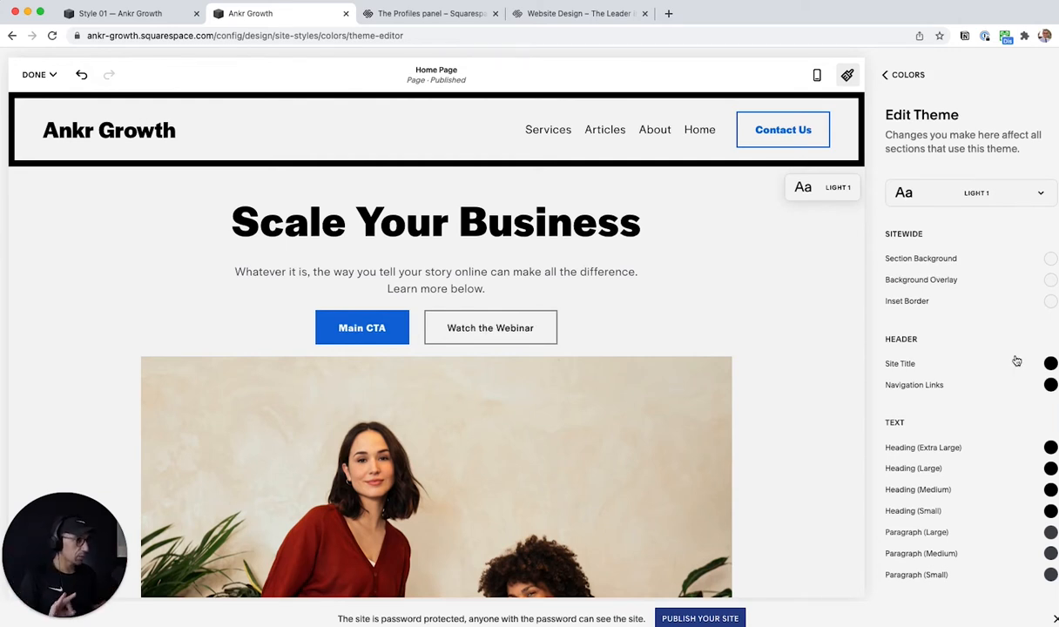
{"action": "left_click", "coordinate": [1051, 385]}
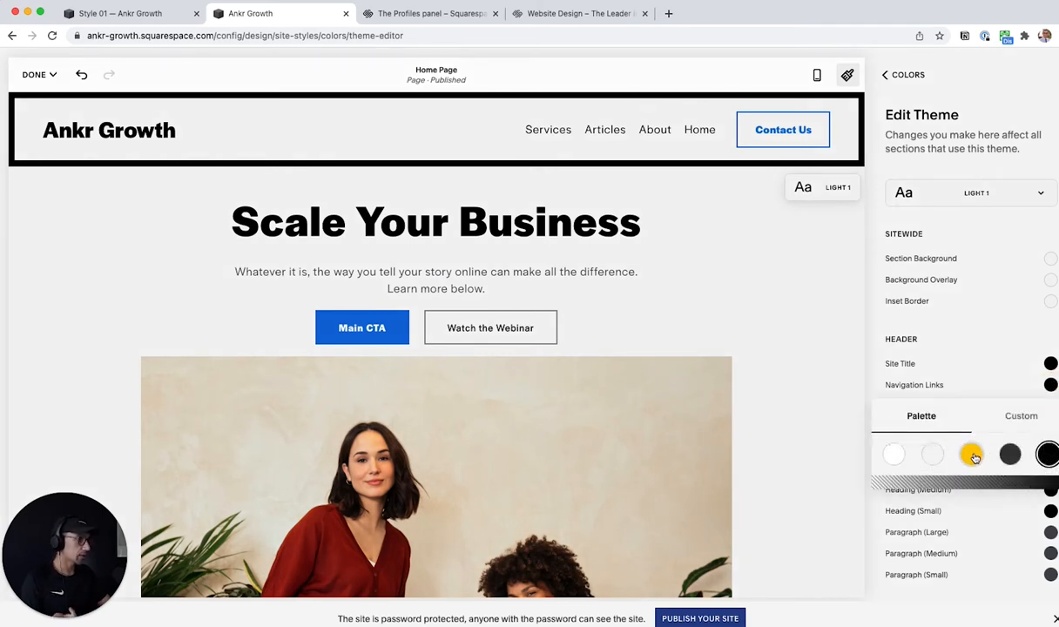
{"action": "left_click", "coordinate": [973, 455]}
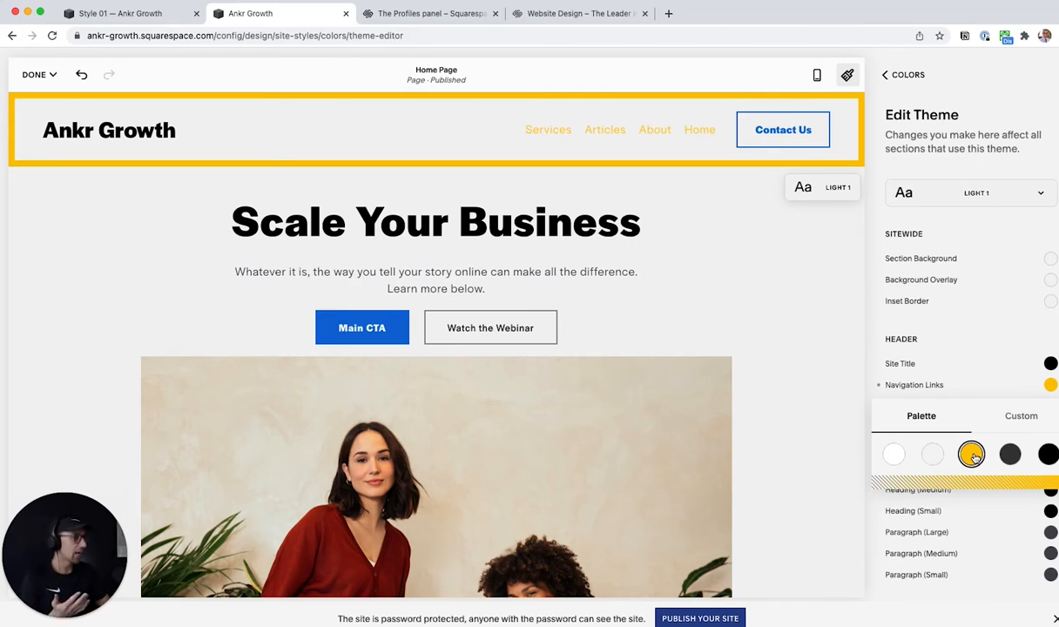
{"action": "left_click", "coordinate": [1048, 454]}
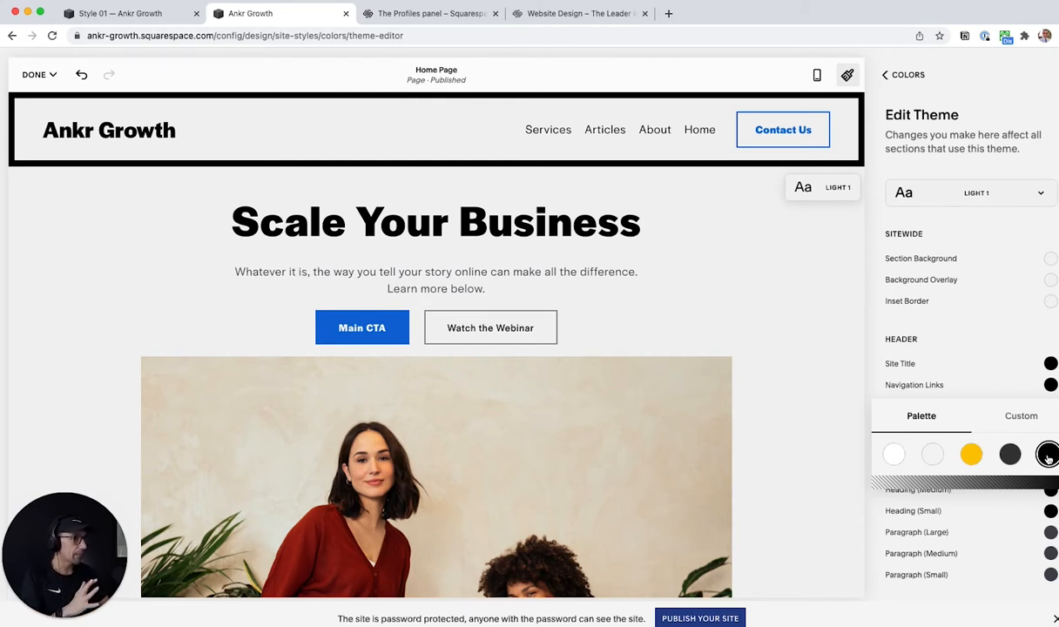
{"action": "left_click", "coordinate": [700, 245]}
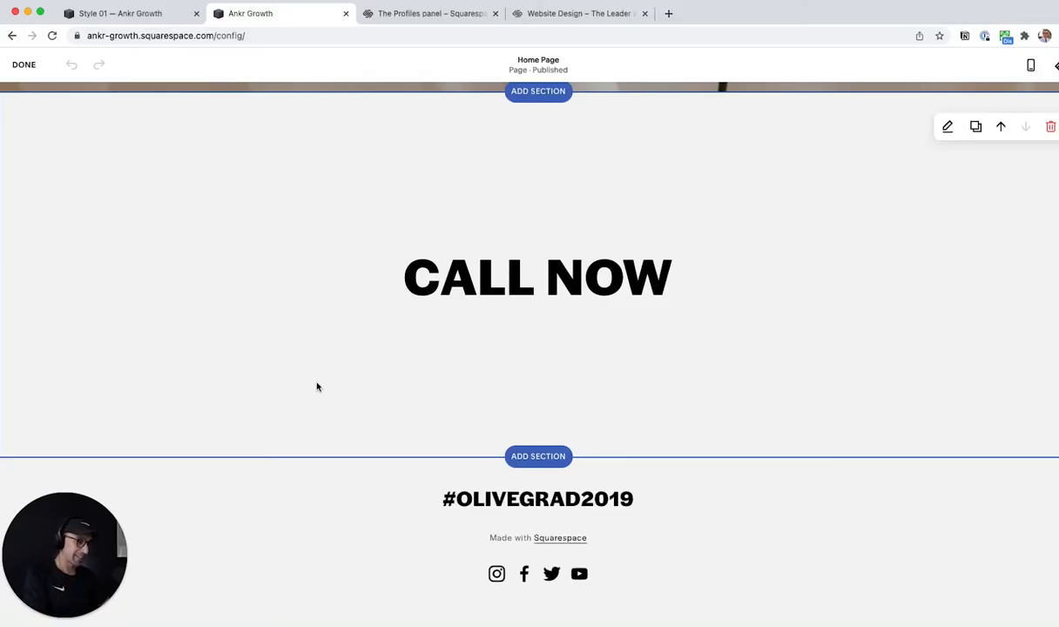
Insert an Accordion block directly below the CALL NOW heading near the end of the page.
{"action": "left_click", "coordinate": [539, 315]}
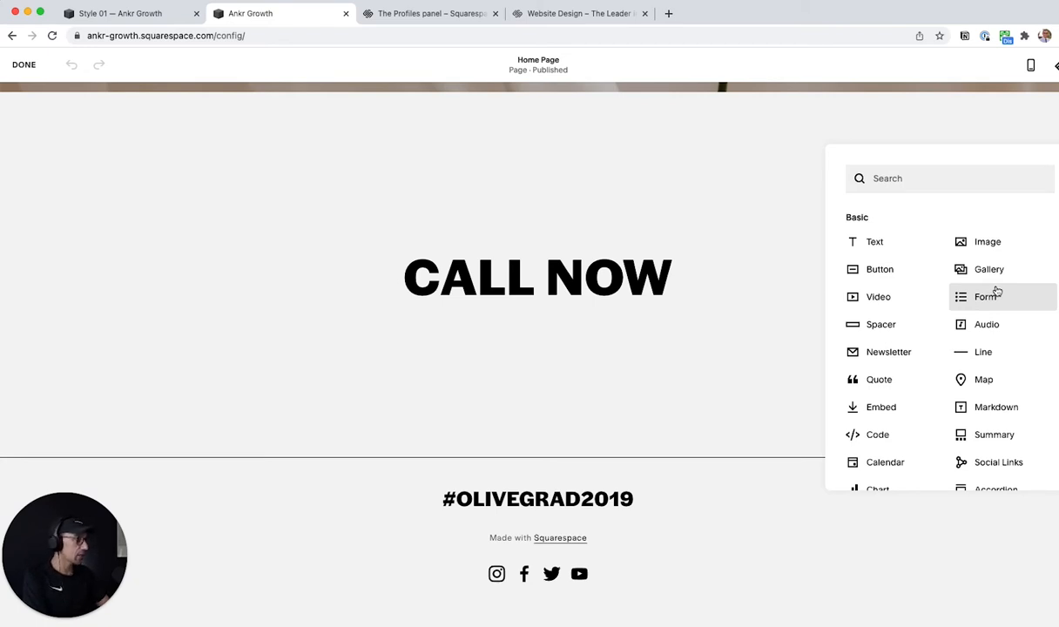
{"action": "left_click", "coordinate": [927, 179]}
{"action": "type", "text": "a"}
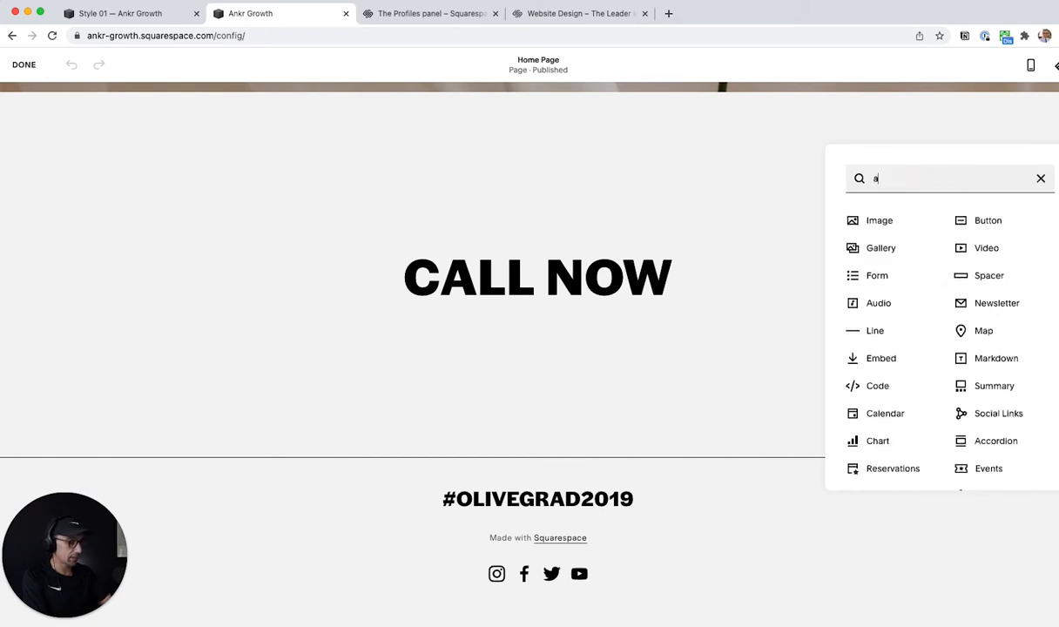
{"action": "type", "text": "cc"}
{"action": "left_click", "coordinate": [872, 223]}
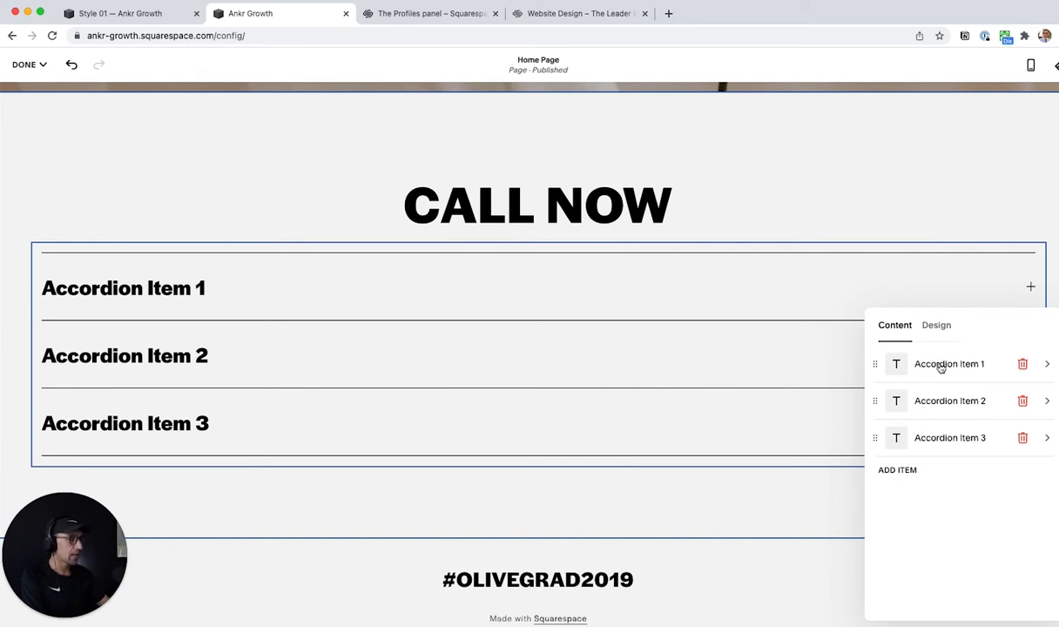
{"action": "left_click", "coordinate": [780, 199]}
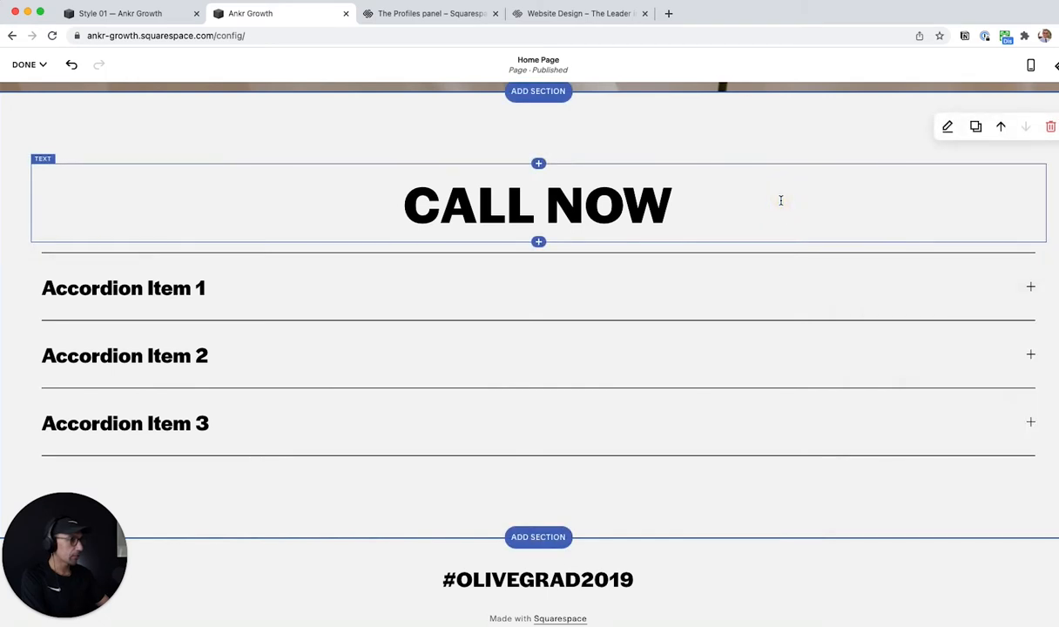
Try the small content width for the CALL NOW section, set it to medium, and leave the section settings.
{"action": "left_click", "coordinate": [948, 126]}
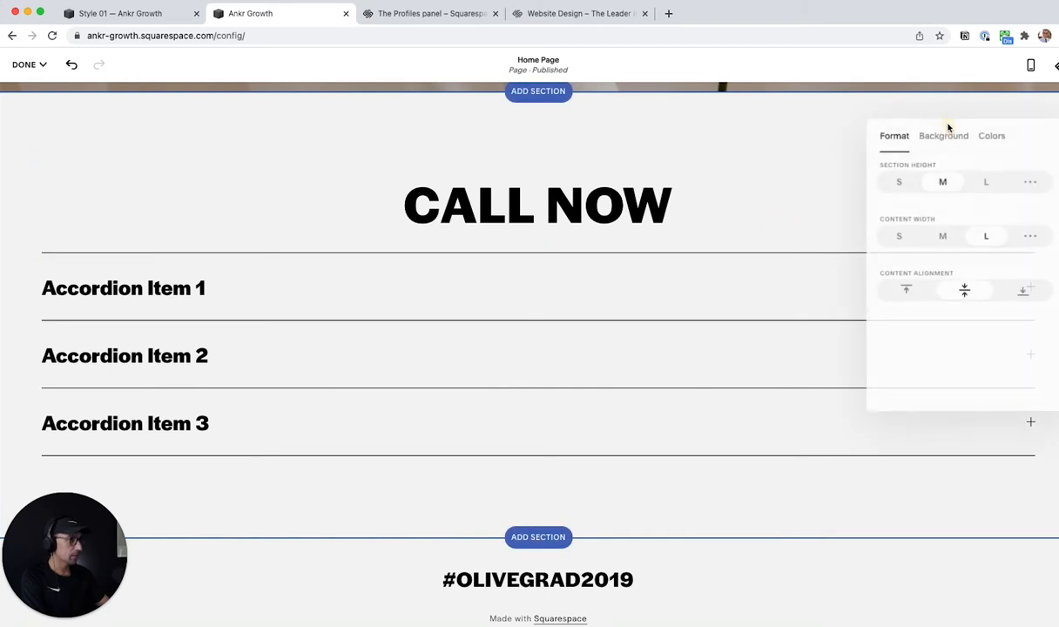
{"action": "left_click", "coordinate": [901, 236]}
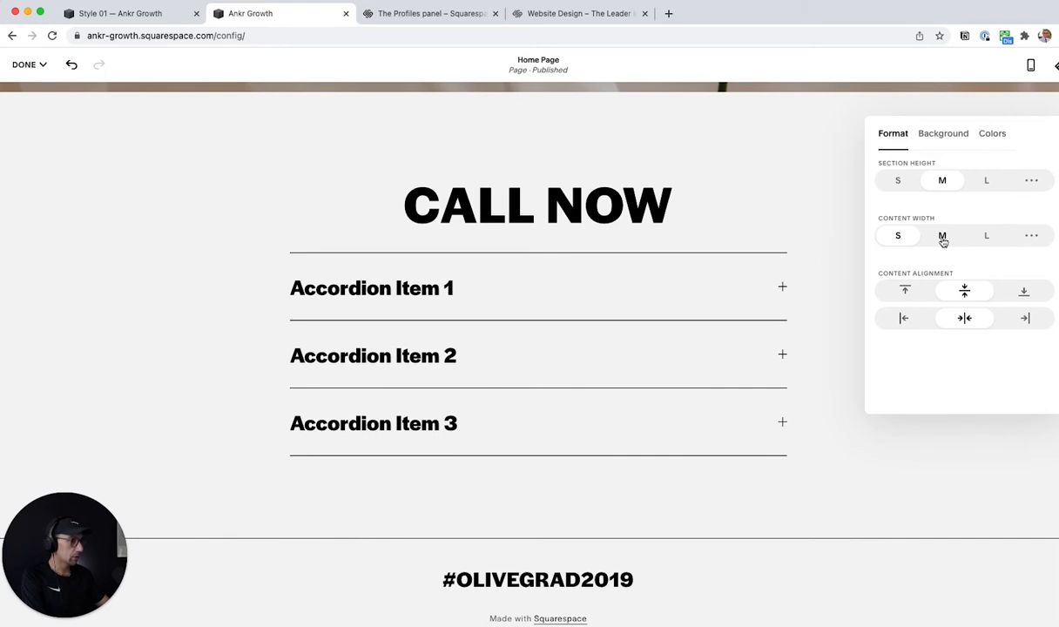
{"action": "left_click", "coordinate": [941, 237]}
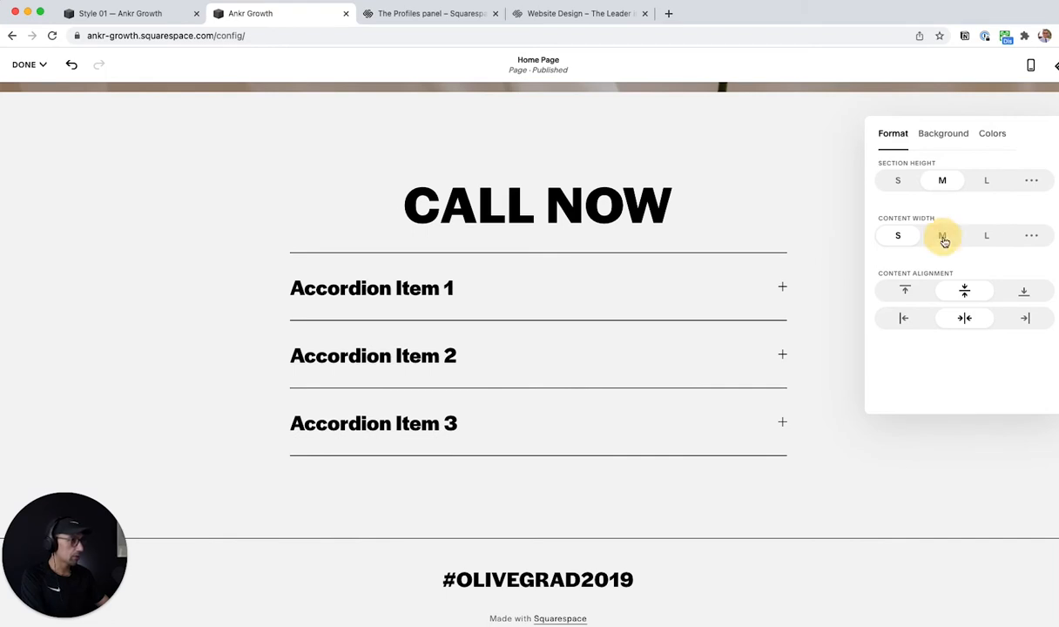
{"action": "left_click", "coordinate": [529, 216]}
{"action": "left_click", "coordinate": [541, 229]}
{"action": "left_click", "coordinate": [540, 272]}
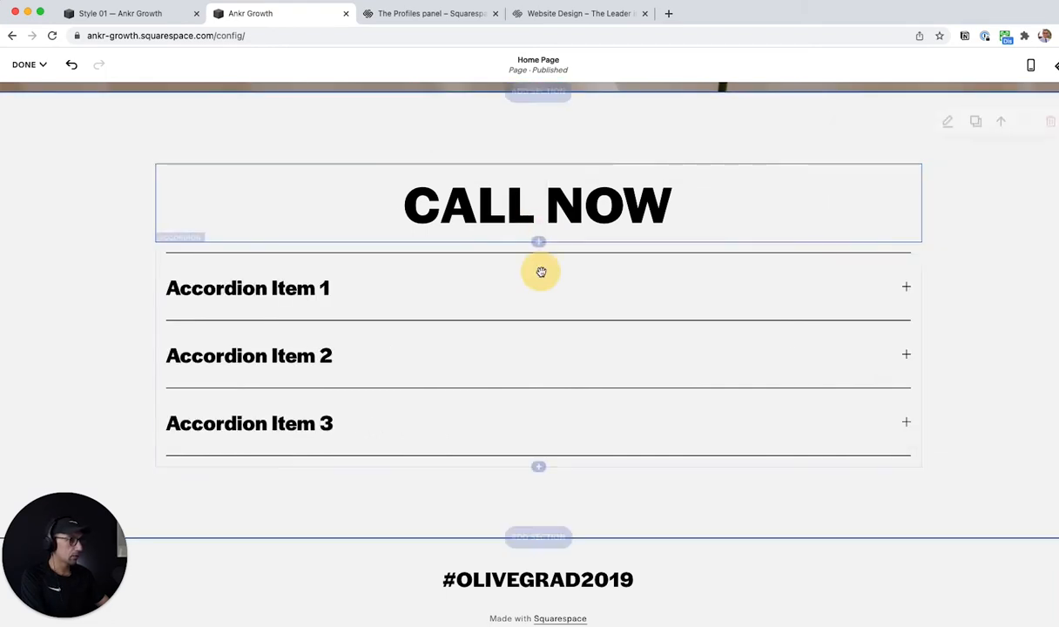
Add Spacer blocks on both sides of the accordion and narrow them so the accordion spans about two thirds of the content width.
{"action": "left_click", "coordinate": [538, 243]}
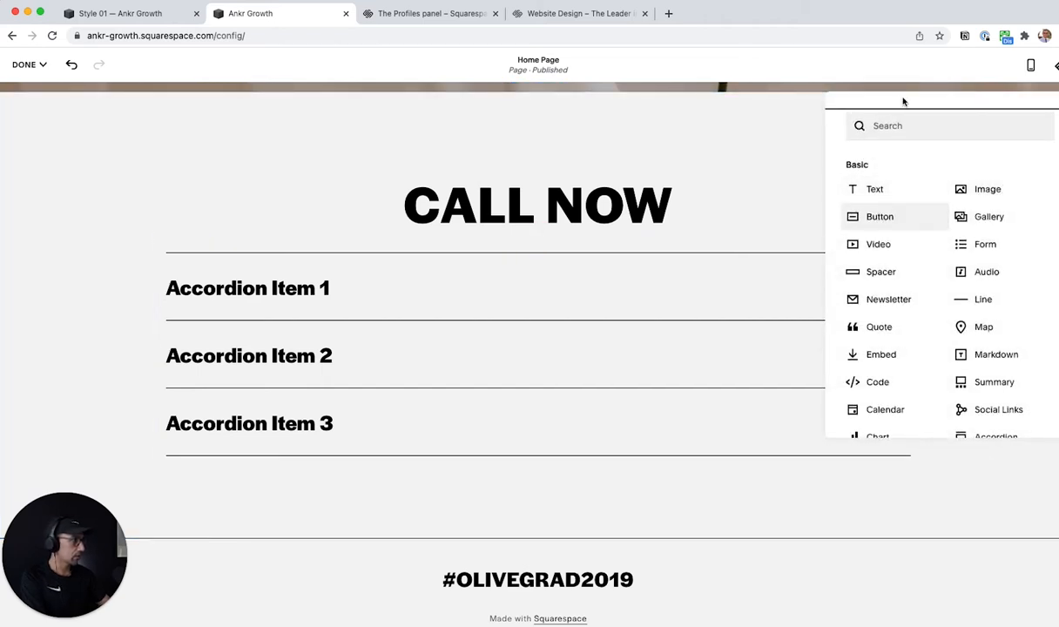
{"action": "left_click", "coordinate": [880, 271]}
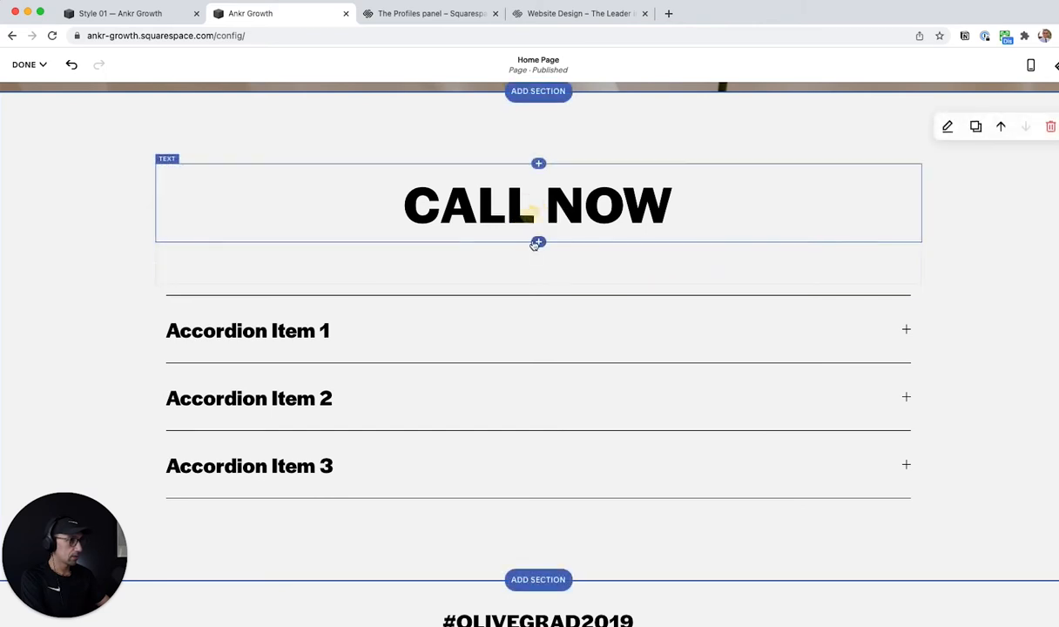
{"action": "left_click", "coordinate": [539, 242]}
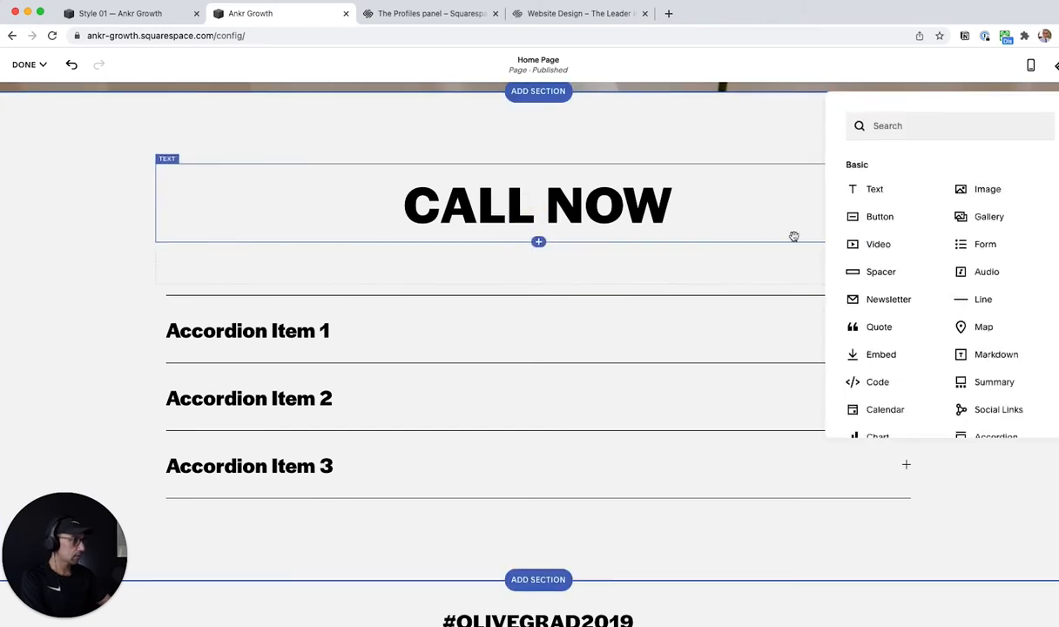
{"action": "left_click", "coordinate": [879, 272]}
{"action": "left_click_drag", "start_coordinate": [470, 261], "coordinate": [282, 306]}
{"action": "left_click_drag", "start_coordinate": [546, 333], "coordinate": [540, 275]}
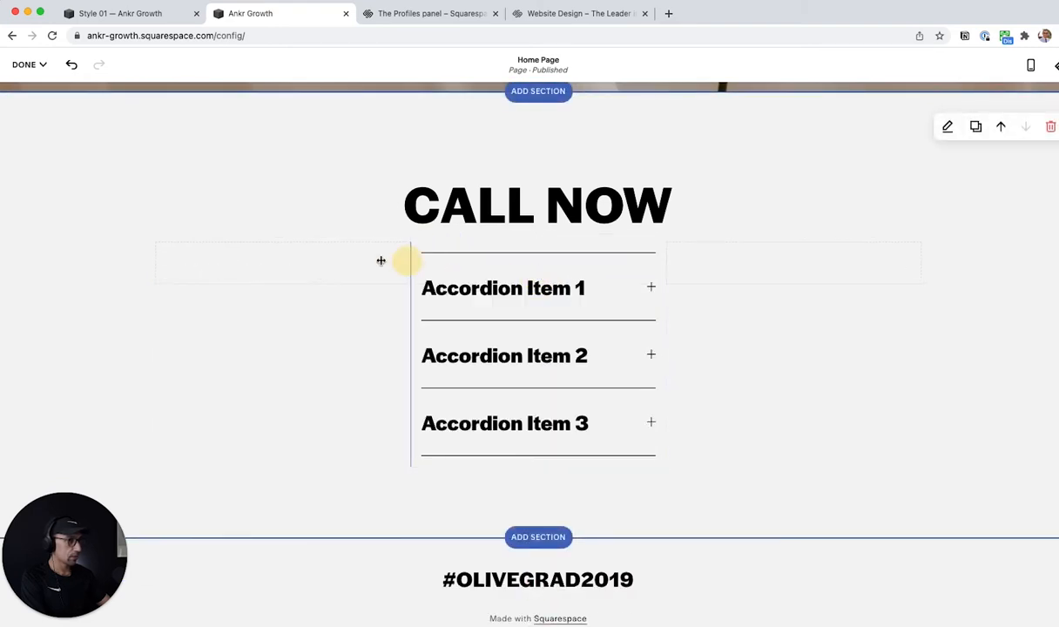
{"action": "left_click_drag", "start_coordinate": [381, 261], "coordinate": [301, 260]}
{"action": "left_click_drag", "start_coordinate": [656, 248], "coordinate": [775, 260]}
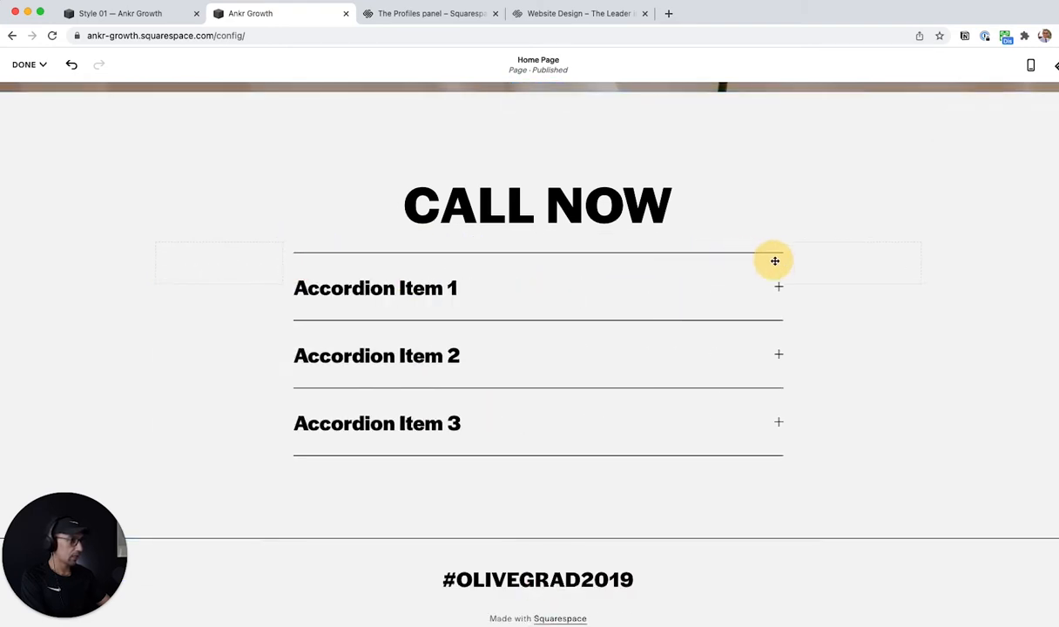
Review the accordion block's design options and set its row padding to S.
{"action": "left_click", "coordinate": [497, 308]}
{"action": "left_click", "coordinate": [496, 309]}
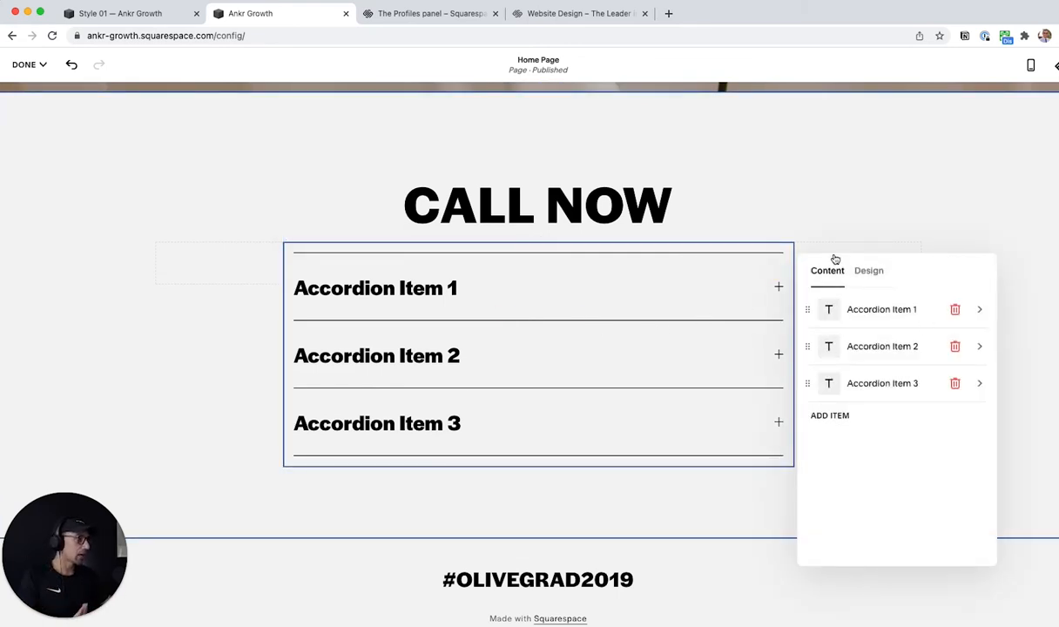
{"action": "left_click", "coordinate": [874, 271]}
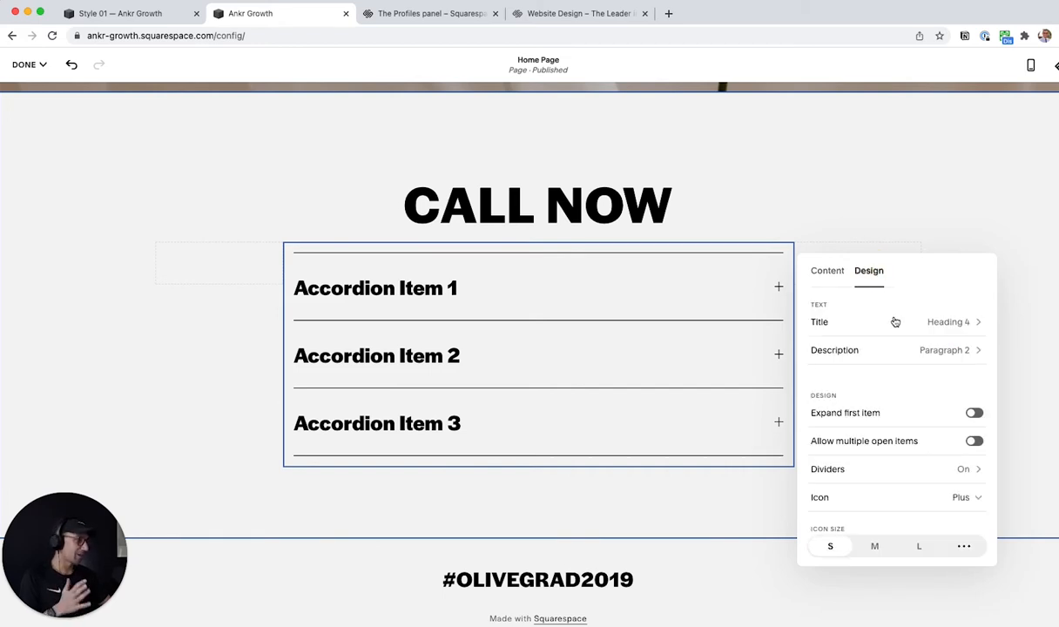
{"action": "scroll", "coordinate": [895, 323], "scroll_direction": "down", "scroll_amount": 2}
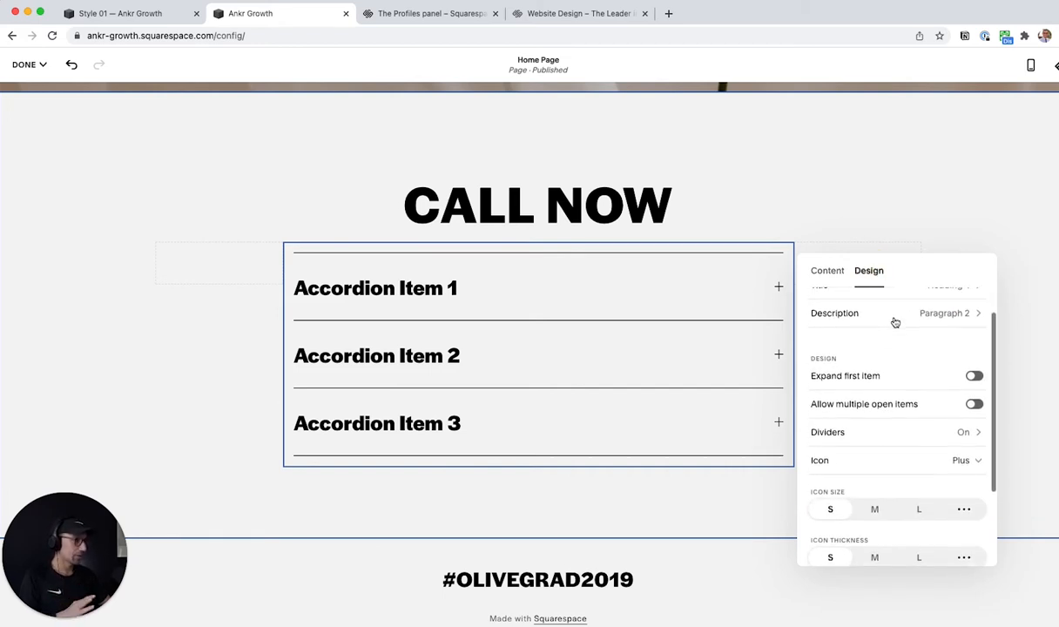
{"action": "scroll", "coordinate": [895, 351], "scroll_direction": "down", "scroll_amount": 5}
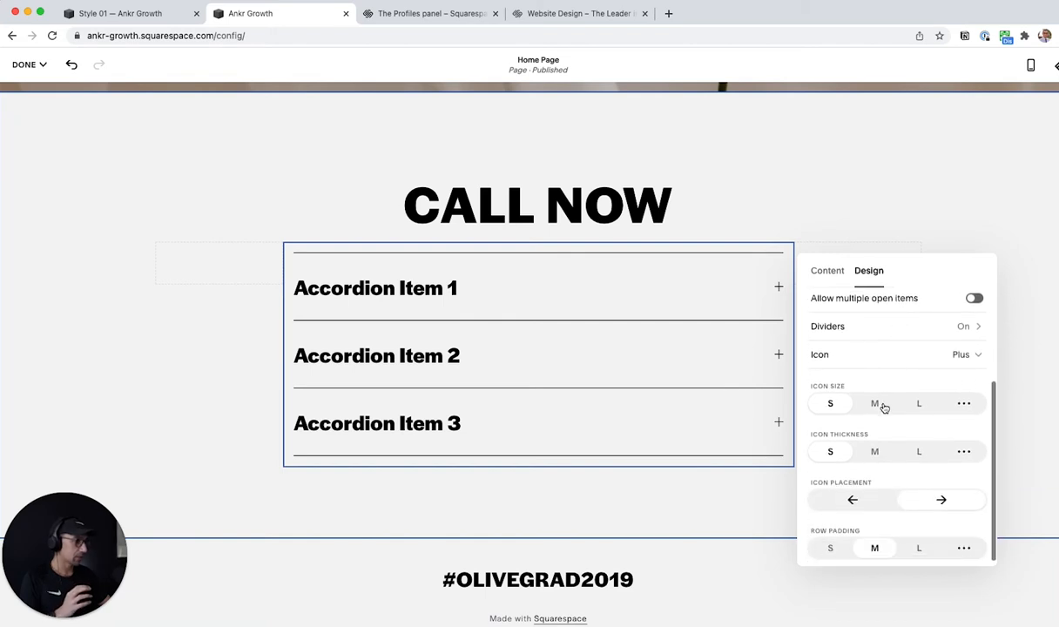
{"action": "scroll", "coordinate": [874, 444], "scroll_direction": "down", "scroll_amount": 1}
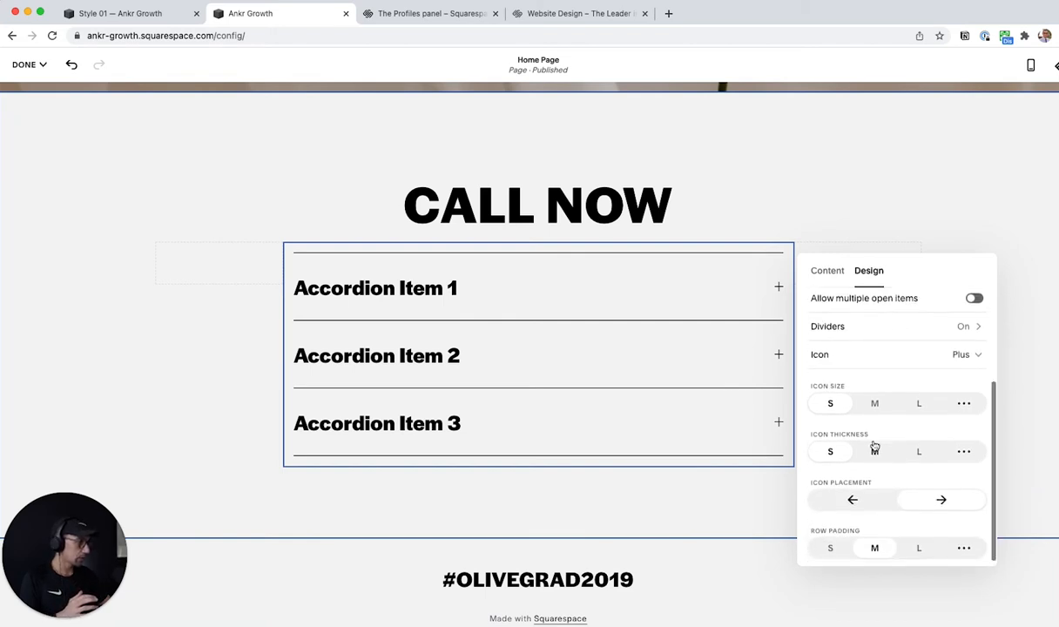
{"action": "left_click", "coordinate": [829, 541]}
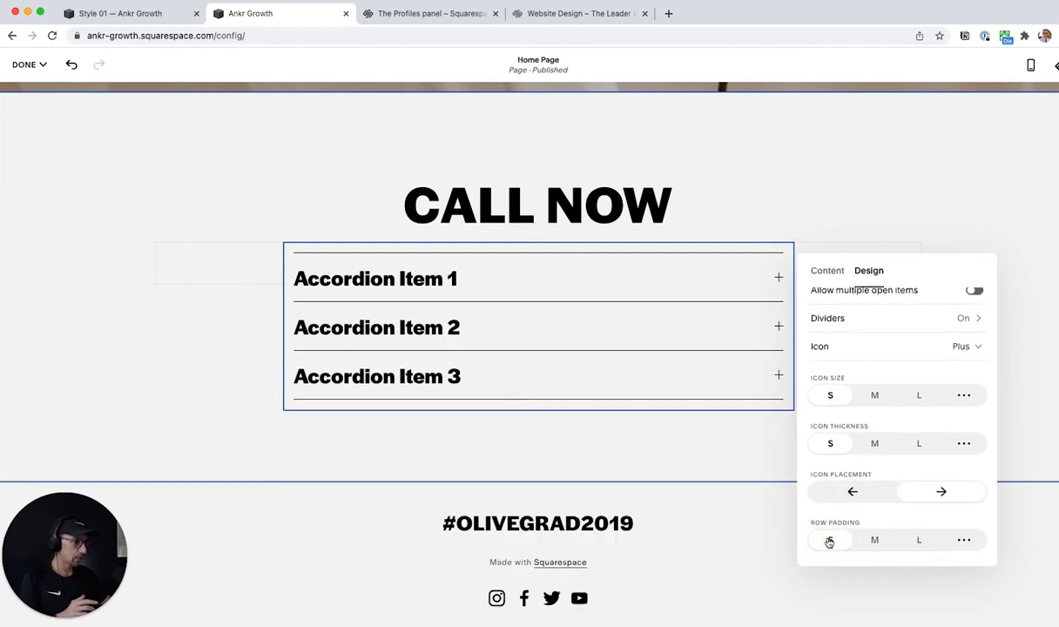
Set the accordion title style to Paragraph 1, trying center alignment before returning the titles to left alignment.
{"action": "scroll", "coordinate": [888, 426], "scroll_direction": "up", "scroll_amount": 5}
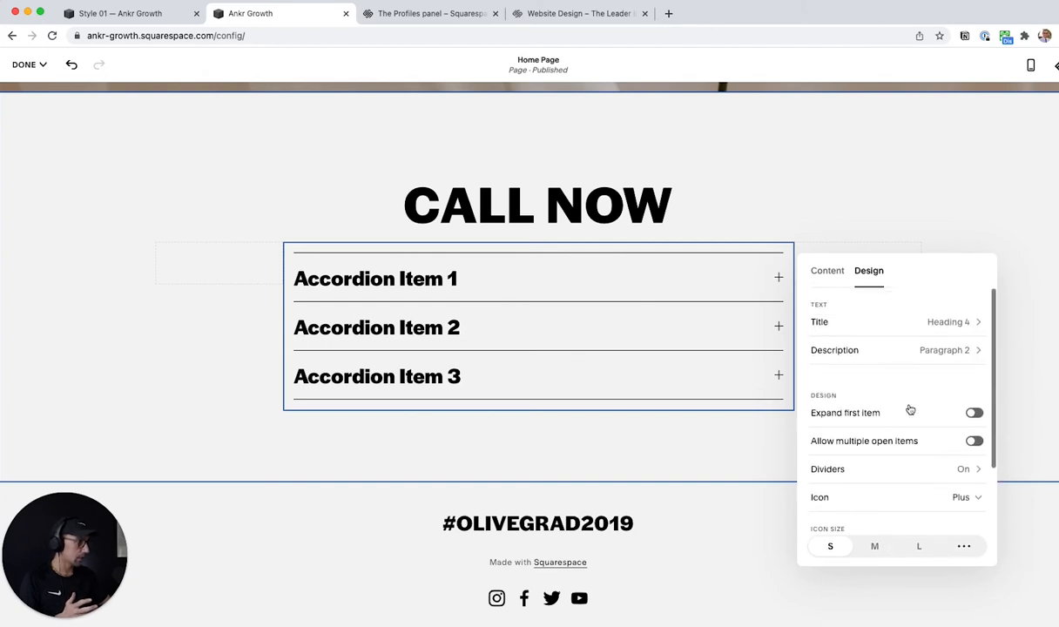
{"action": "left_click", "coordinate": [940, 322]}
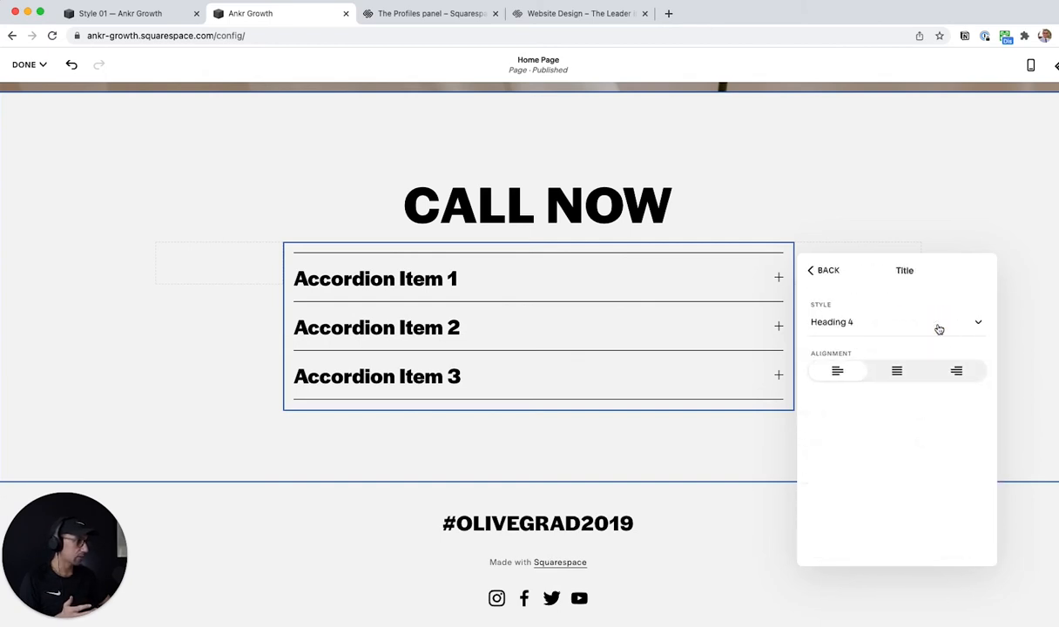
{"action": "left_click", "coordinate": [882, 324]}
{"action": "left_click", "coordinate": [874, 352]}
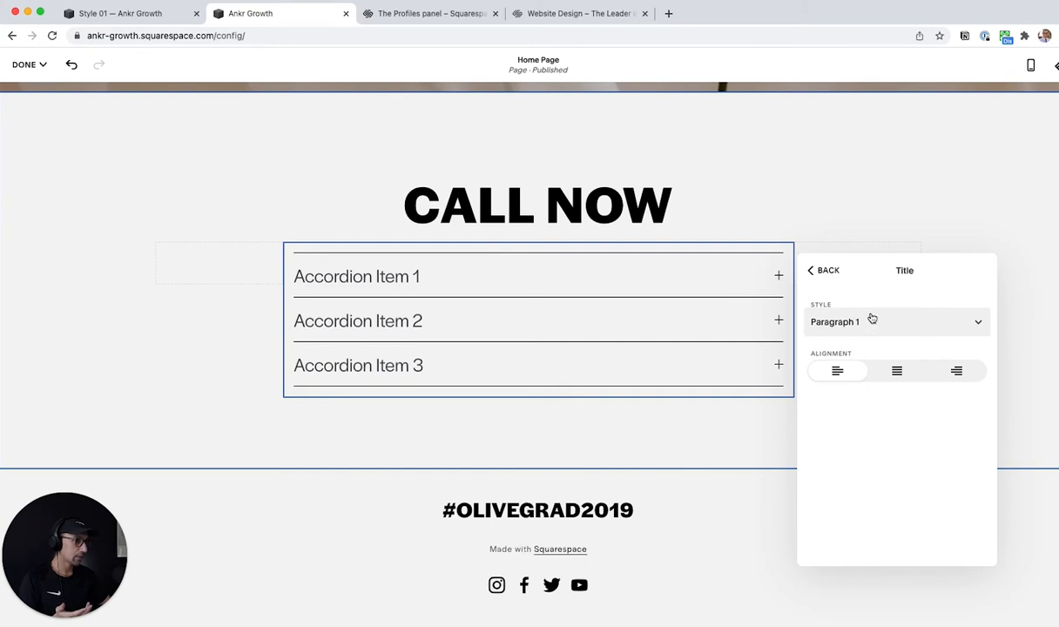
{"action": "left_click", "coordinate": [897, 372]}
{"action": "left_click", "coordinate": [850, 371]}
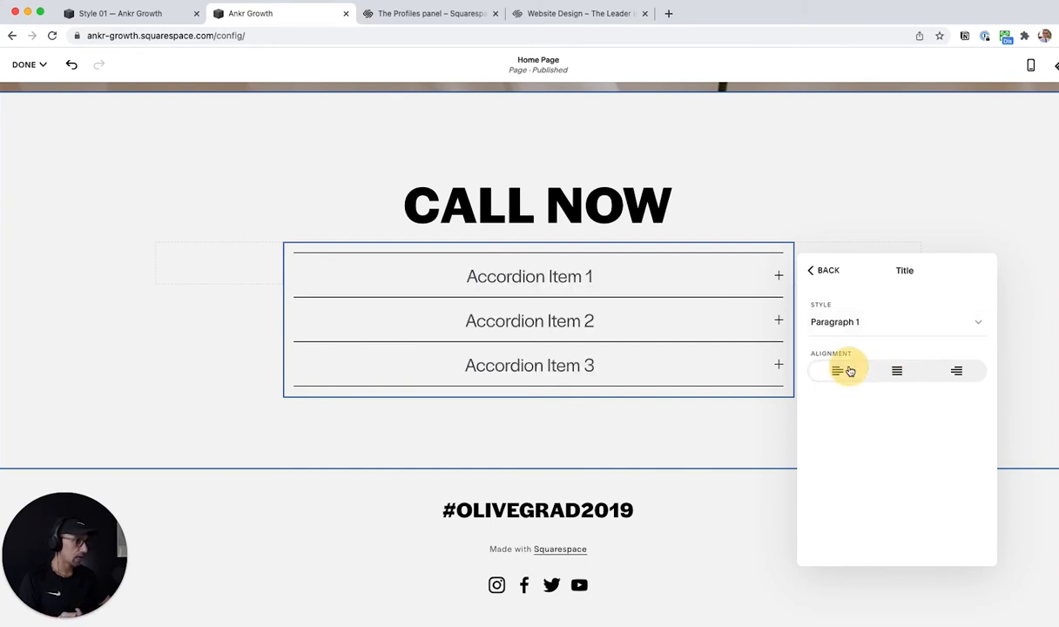
{"action": "left_click", "coordinate": [829, 273]}
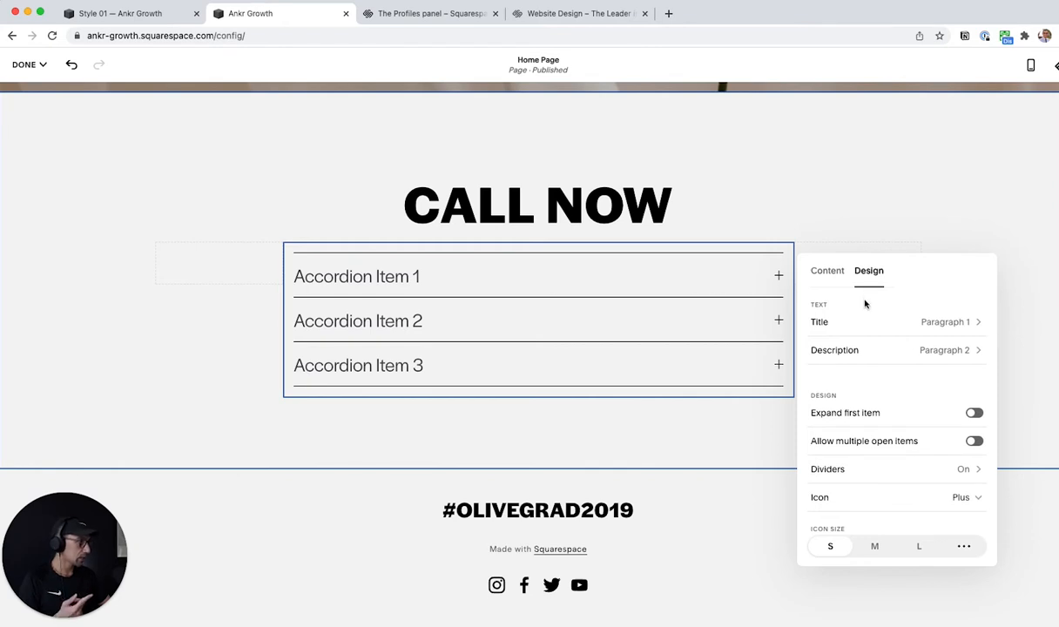
Hide the accordion's first divider and try divider thicknesses M and S before choosing the custom setting at 1px.
{"action": "scroll", "coordinate": [867, 393], "scroll_direction": "down", "scroll_amount": 2}
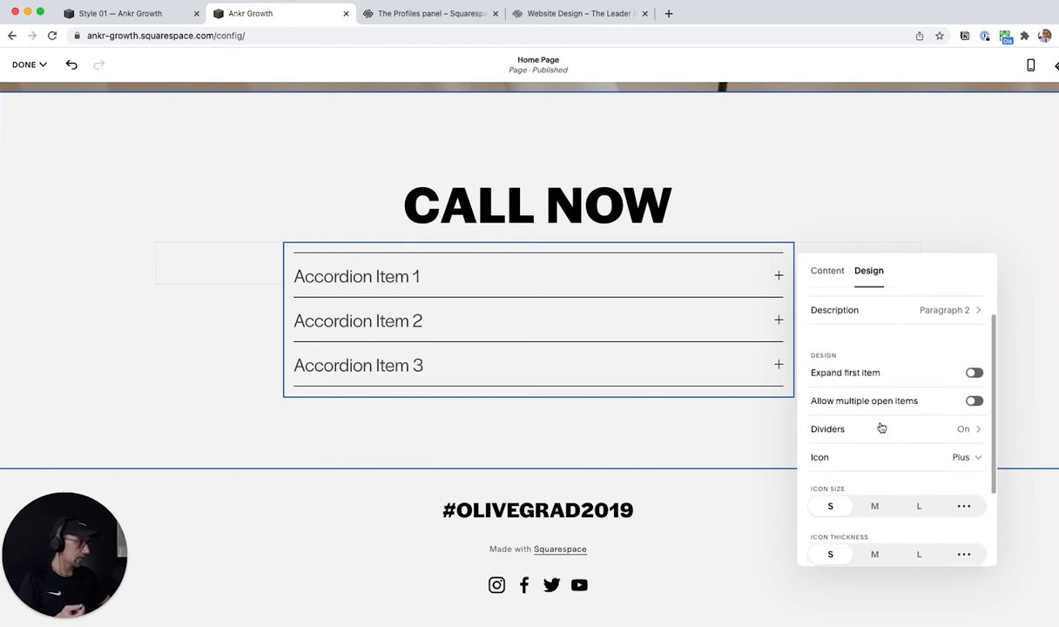
{"action": "left_click", "coordinate": [882, 428]}
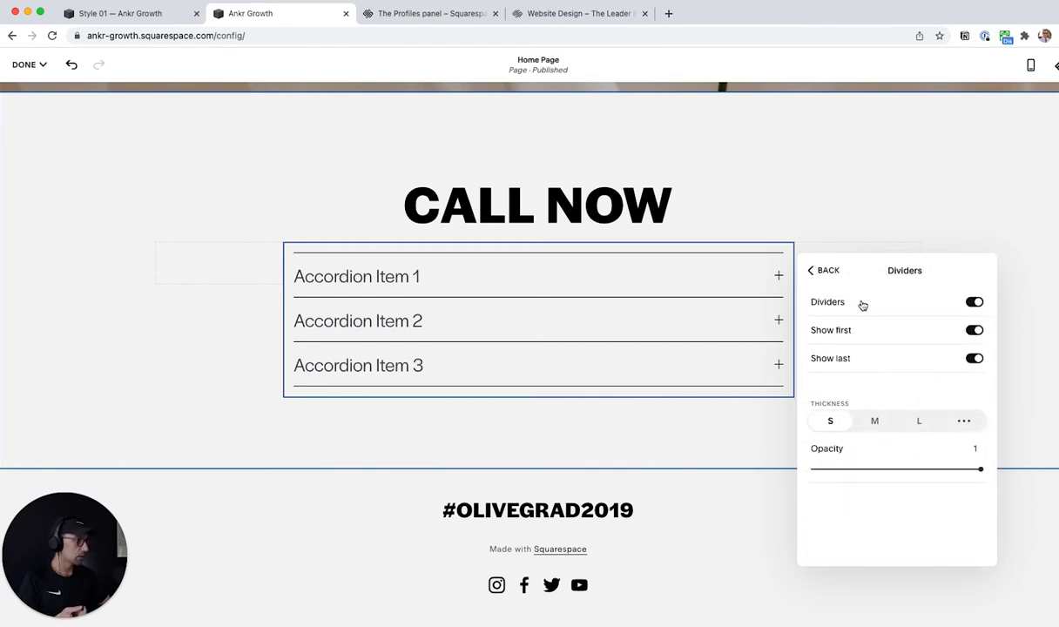
{"action": "left_click", "coordinate": [975, 331]}
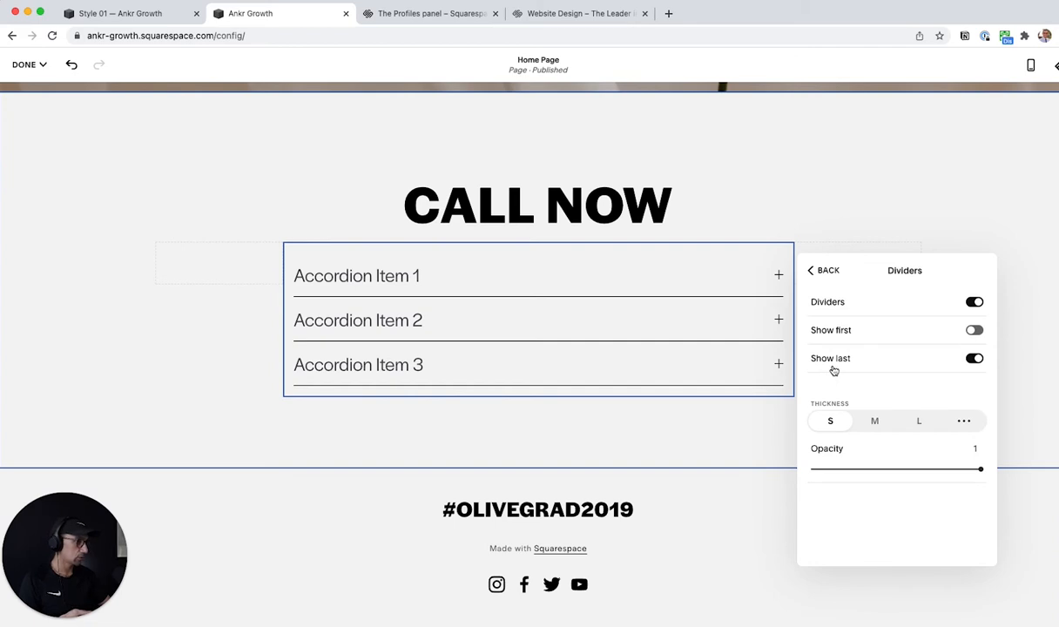
{"action": "left_click", "coordinate": [865, 421]}
{"action": "left_click", "coordinate": [829, 422]}
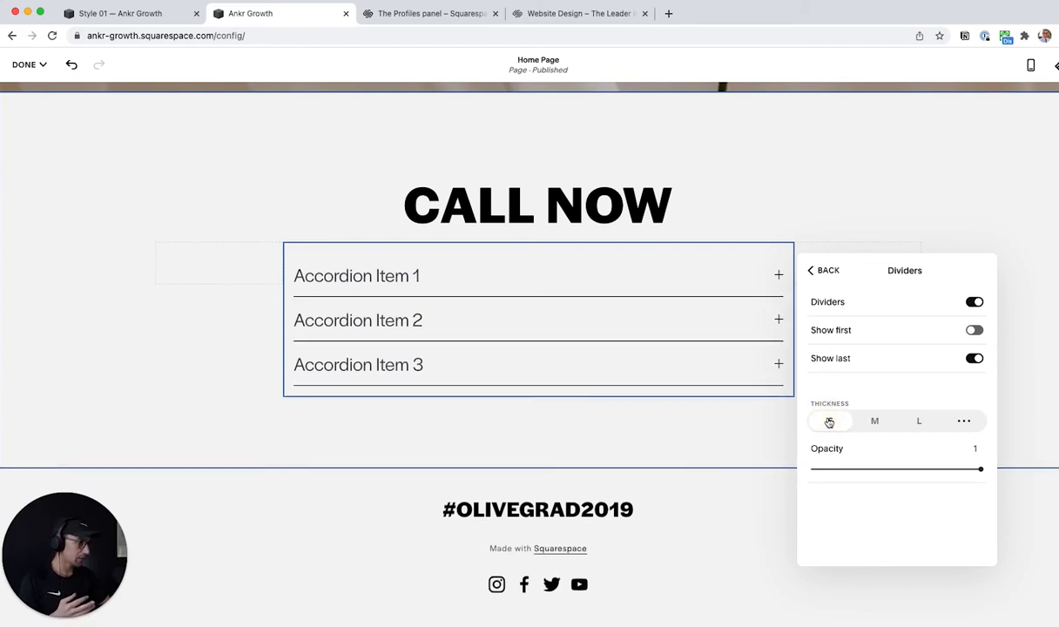
{"action": "left_click", "coordinate": [963, 421]}
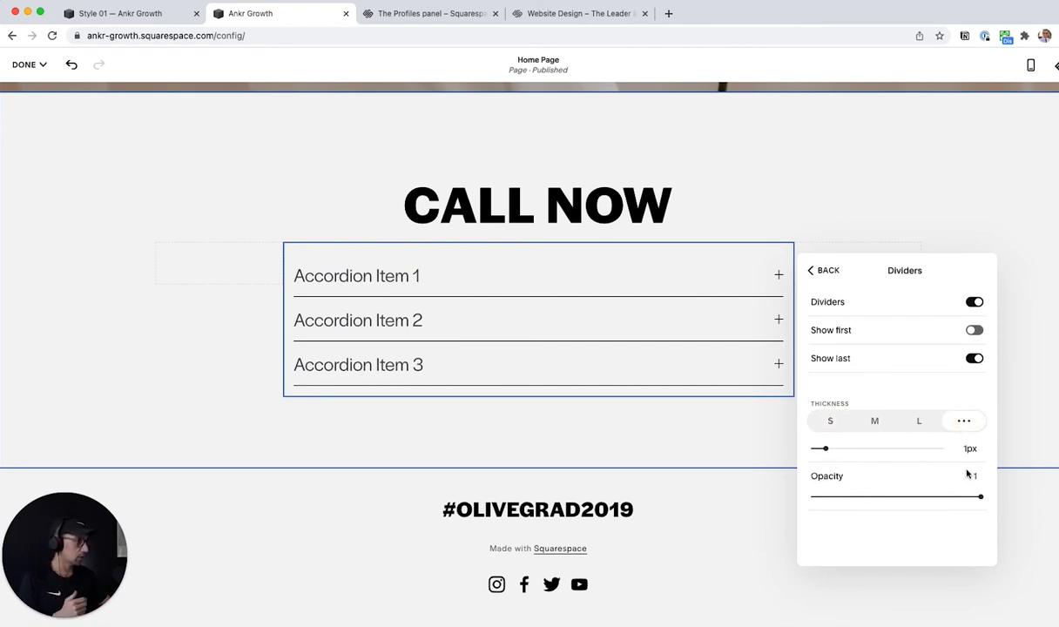
{"action": "left_click", "coordinate": [822, 271]}
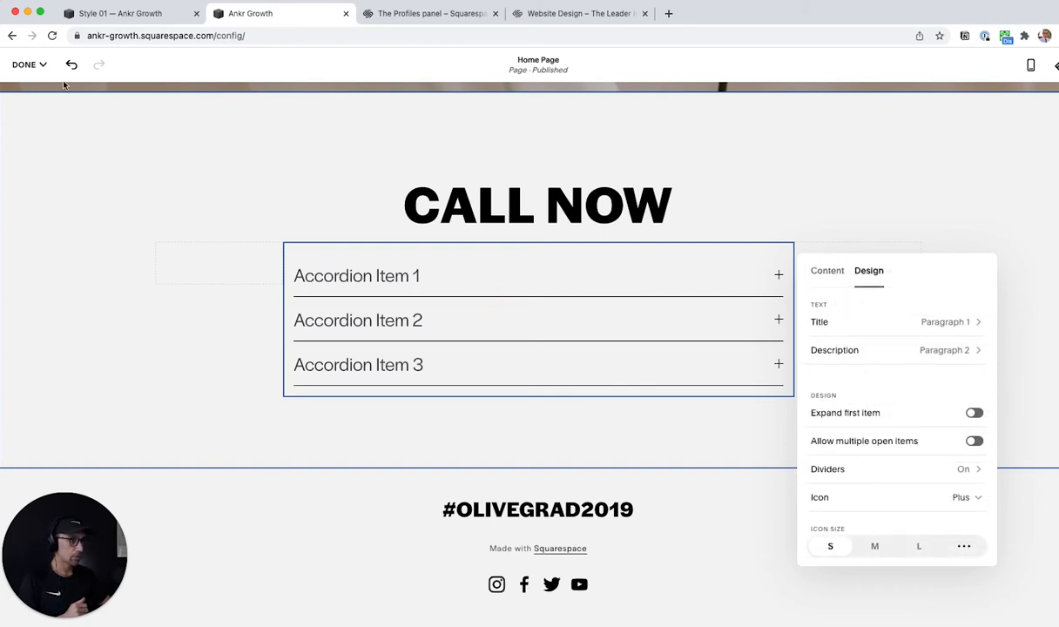
Save the page, leave editing, and test expanding and collapsing Accordion Items 1 and 2 in the full-page preview.
{"action": "left_click", "coordinate": [30, 64]}
{"action": "left_click", "coordinate": [35, 90]}
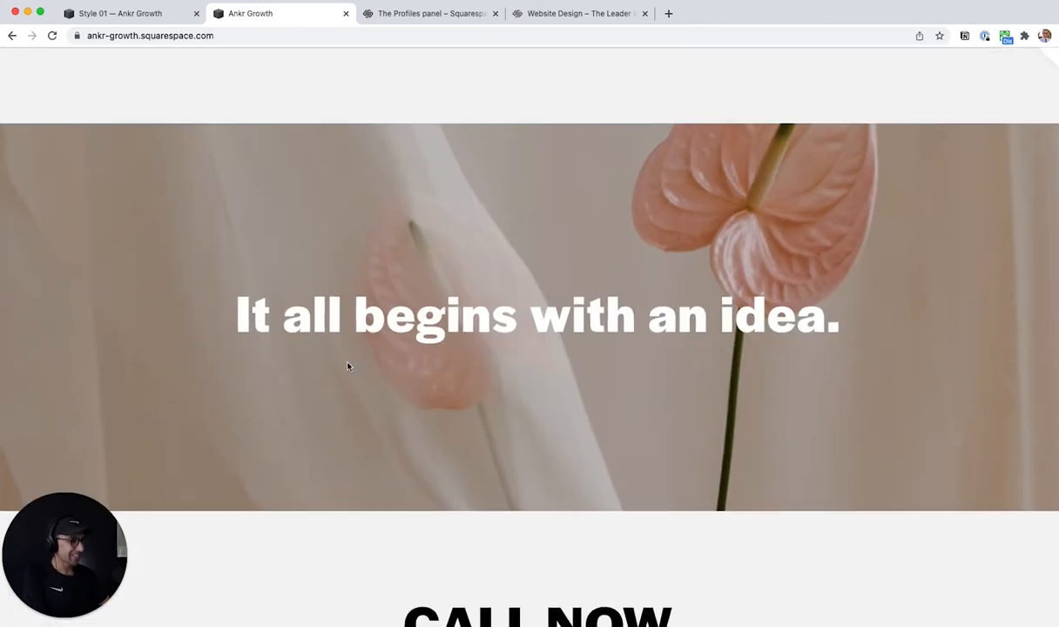
{"action": "scroll", "coordinate": [347, 366], "scroll_direction": "down", "scroll_amount": 5}
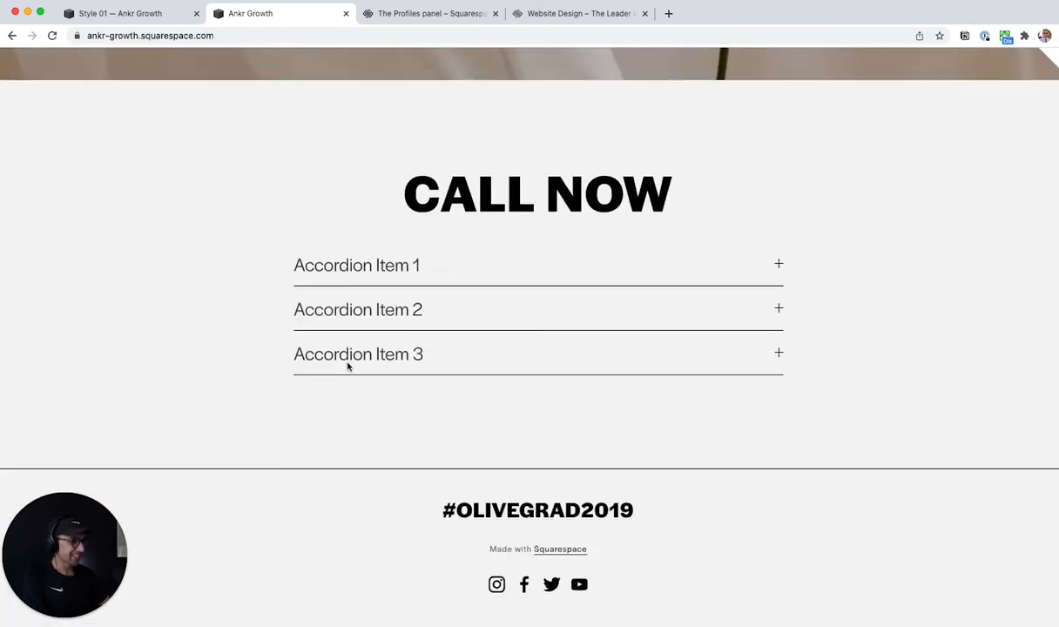
{"action": "scroll", "coordinate": [347, 366], "scroll_direction": "up", "scroll_amount": 1}
{"action": "left_click", "coordinate": [516, 354]}
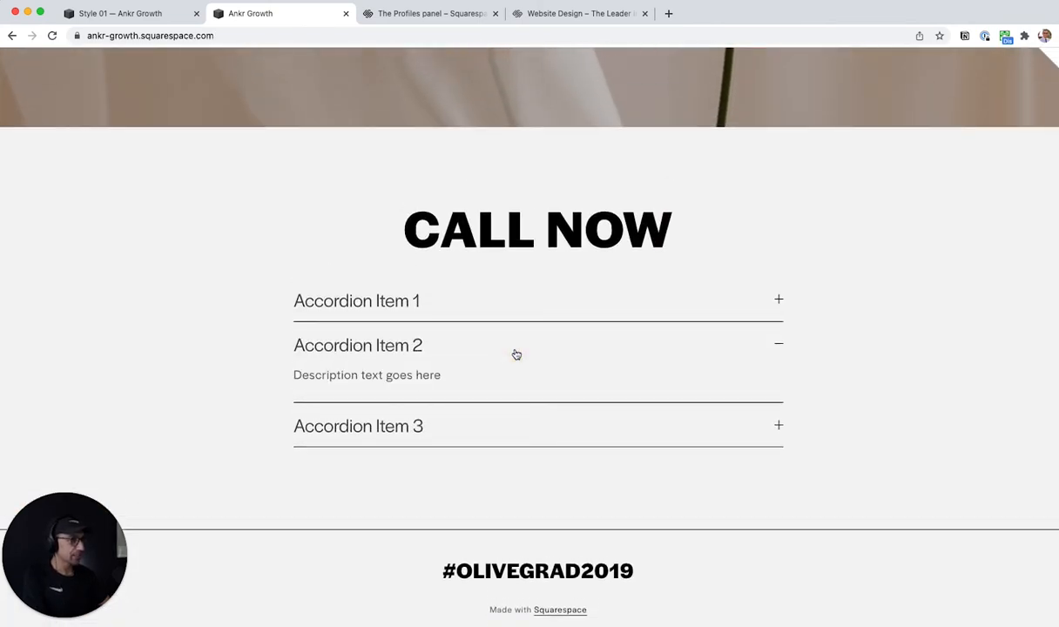
{"action": "left_click", "coordinate": [448, 350]}
{"action": "left_click", "coordinate": [444, 321]}
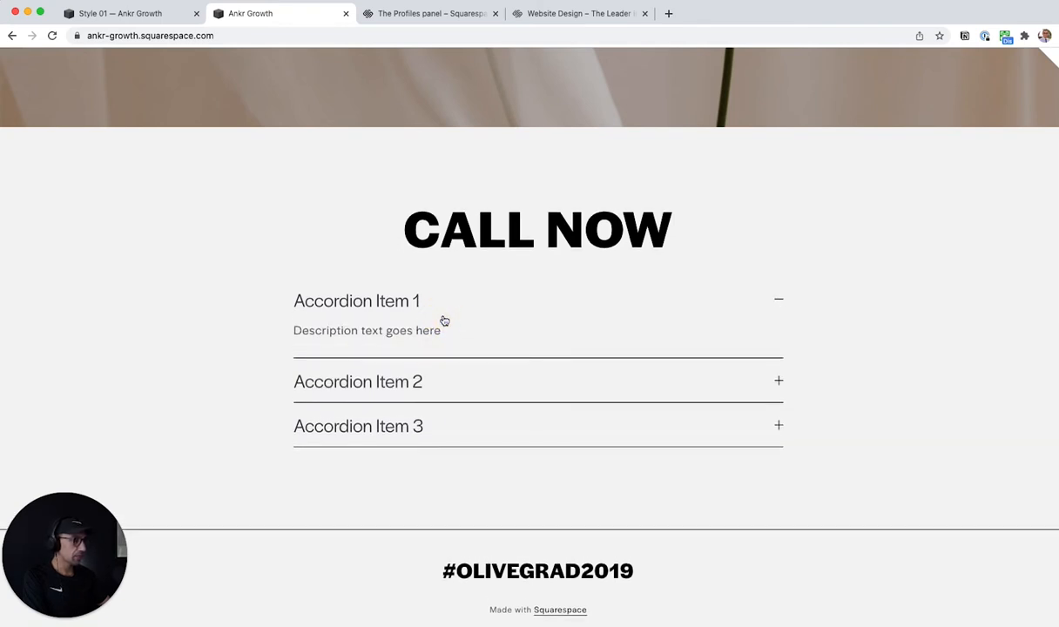
{"action": "left_click", "coordinate": [476, 311]}
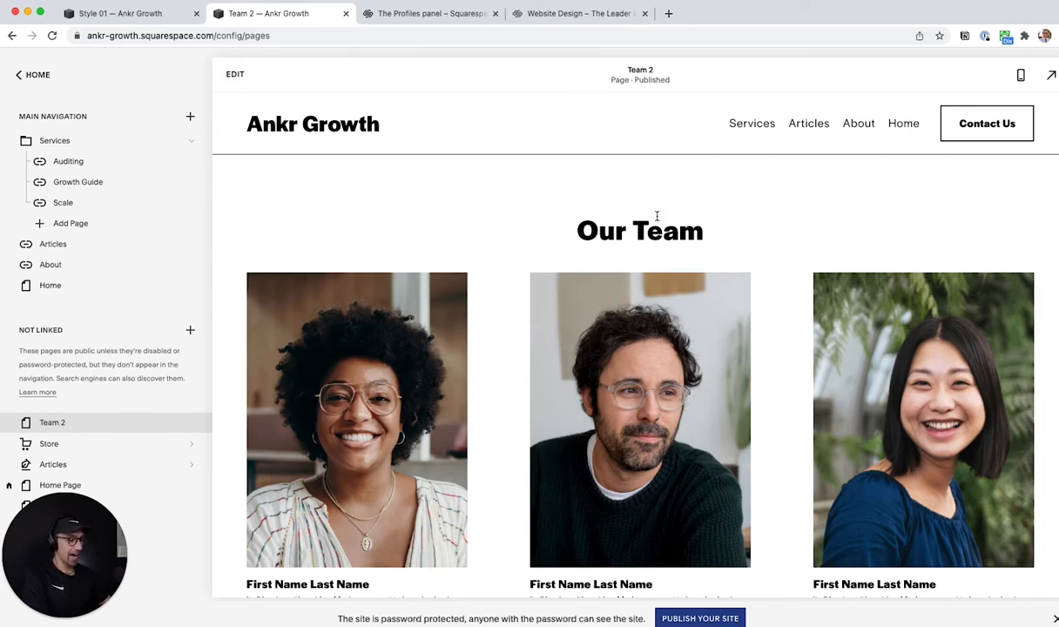
Preview the Team 2 page at full size and examine the layouts of its Our Team and Meet the Team sections.
{"action": "key", "text": "Escape"}
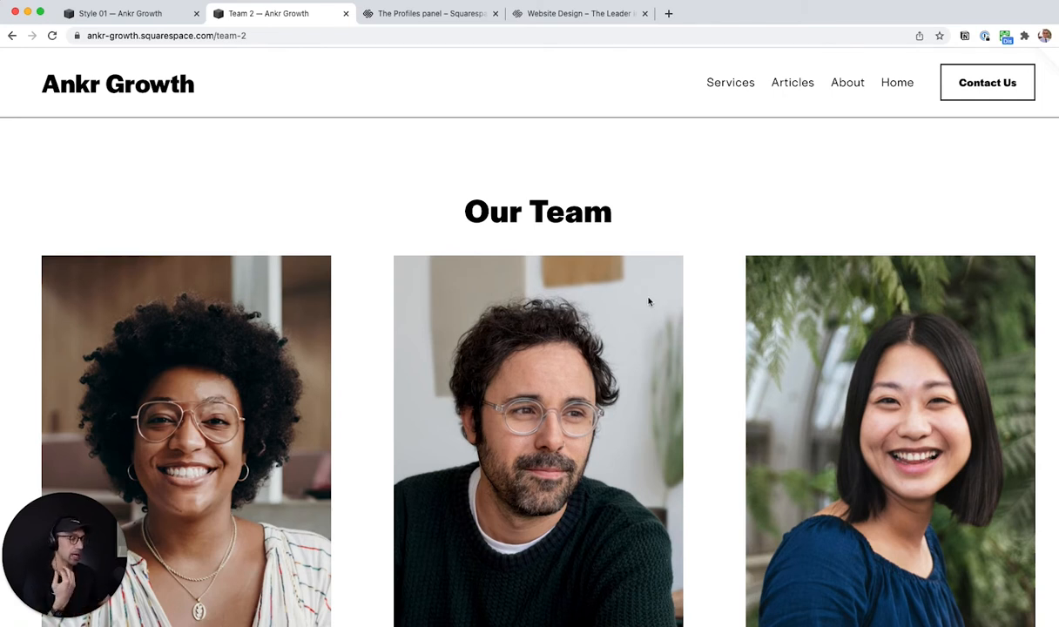
{"action": "scroll", "coordinate": [648, 301], "scroll_direction": "down", "scroll_amount": 1}
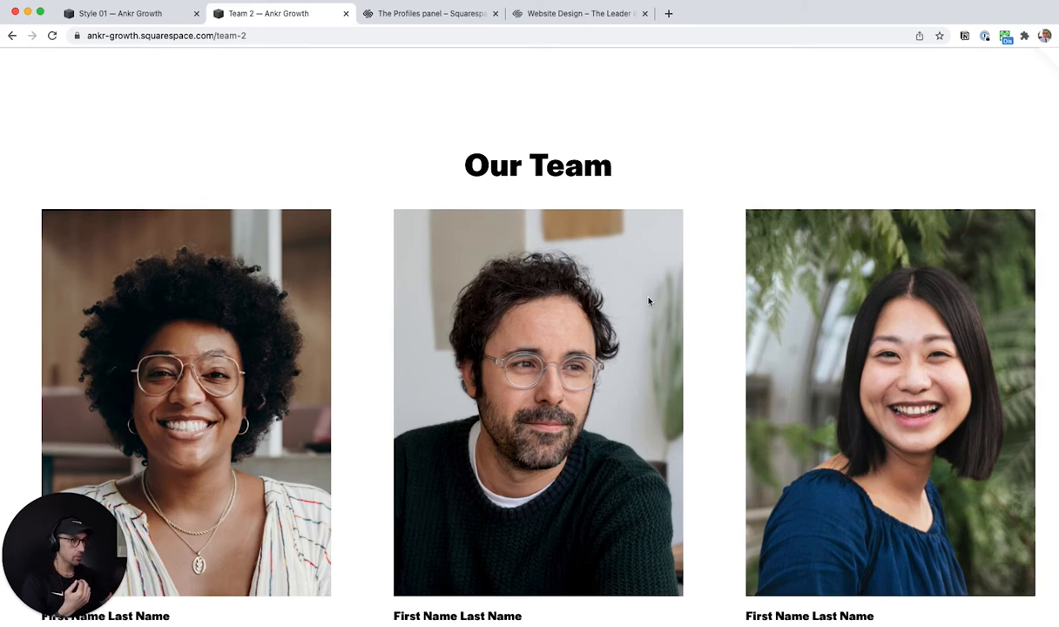
{"action": "scroll", "coordinate": [667, 346], "scroll_direction": "down", "scroll_amount": 2}
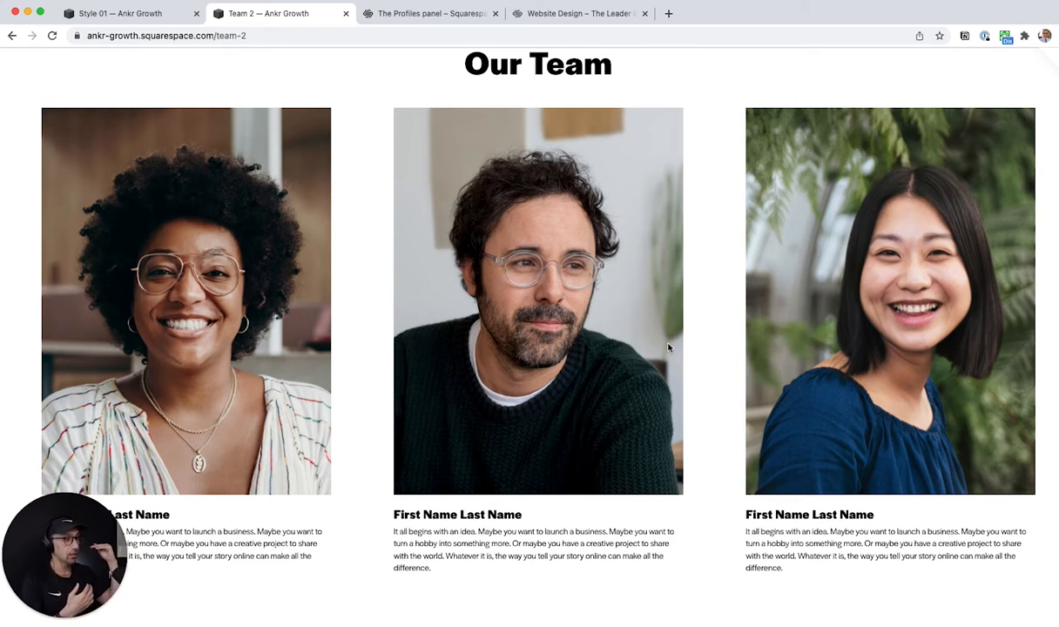
{"action": "scroll", "coordinate": [668, 347], "scroll_direction": "down", "scroll_amount": 10}
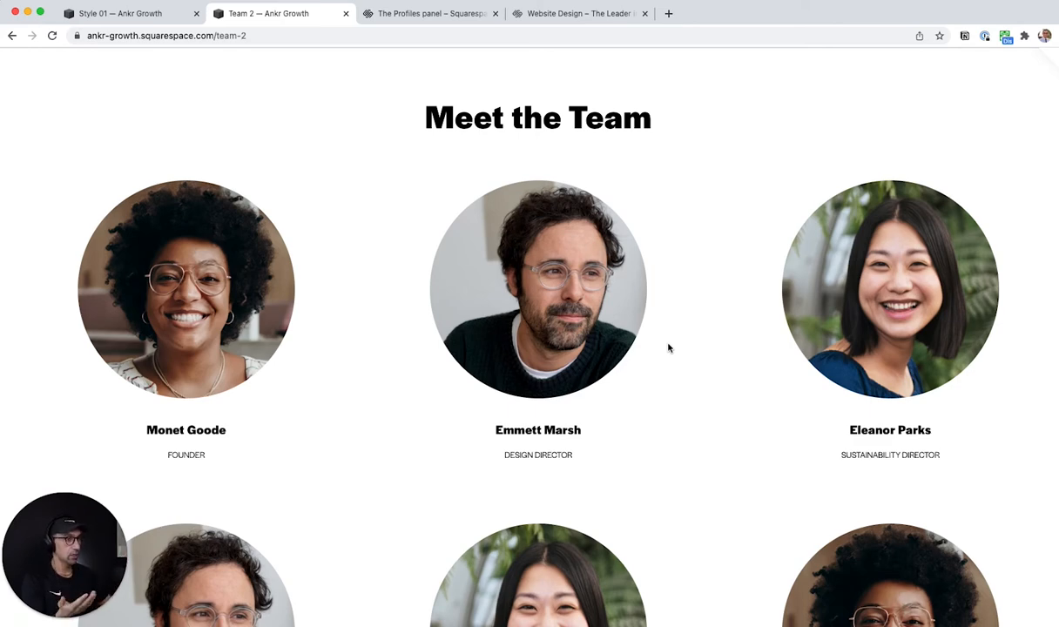
Leave the full-size preview, open the Meet the Team section for editing, move its settings clear of the photos, and review its content items.
{"action": "key", "text": "Escape"}
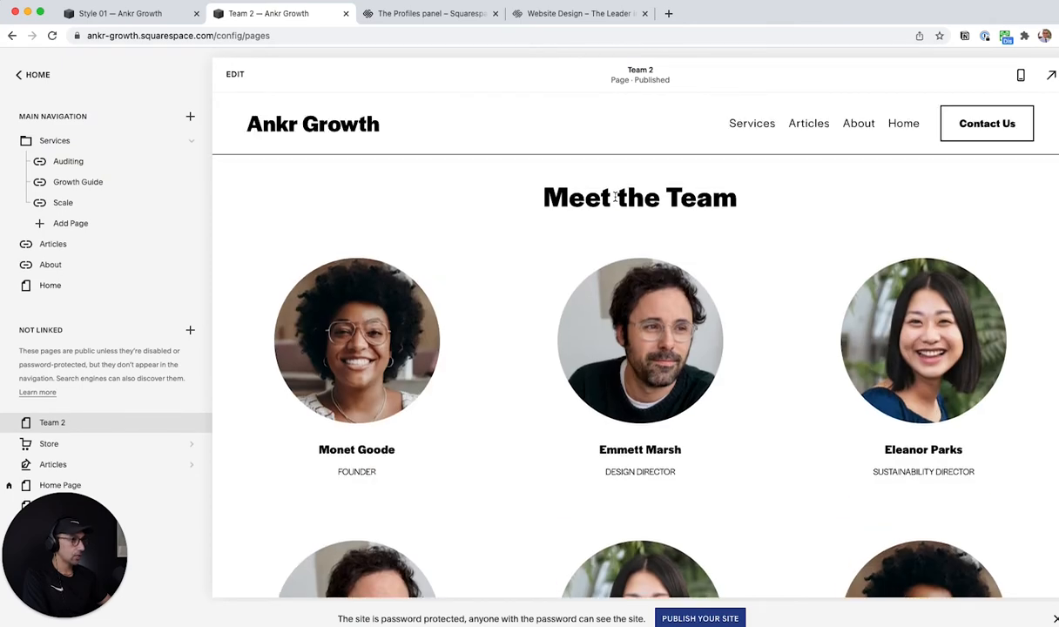
{"action": "double_click", "coordinate": [615, 196]}
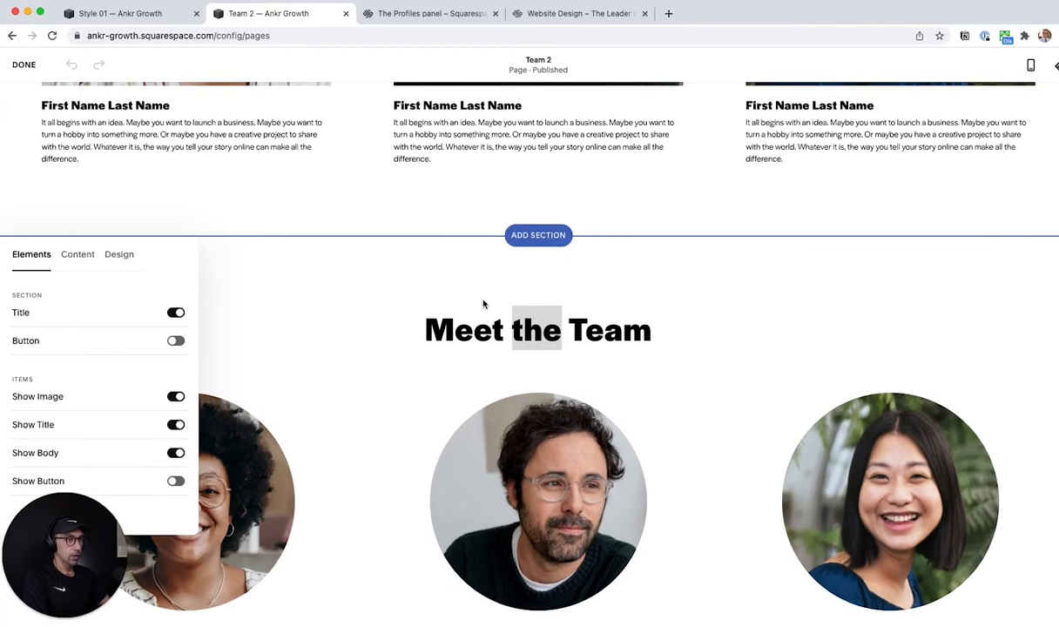
{"action": "left_click", "coordinate": [361, 273]}
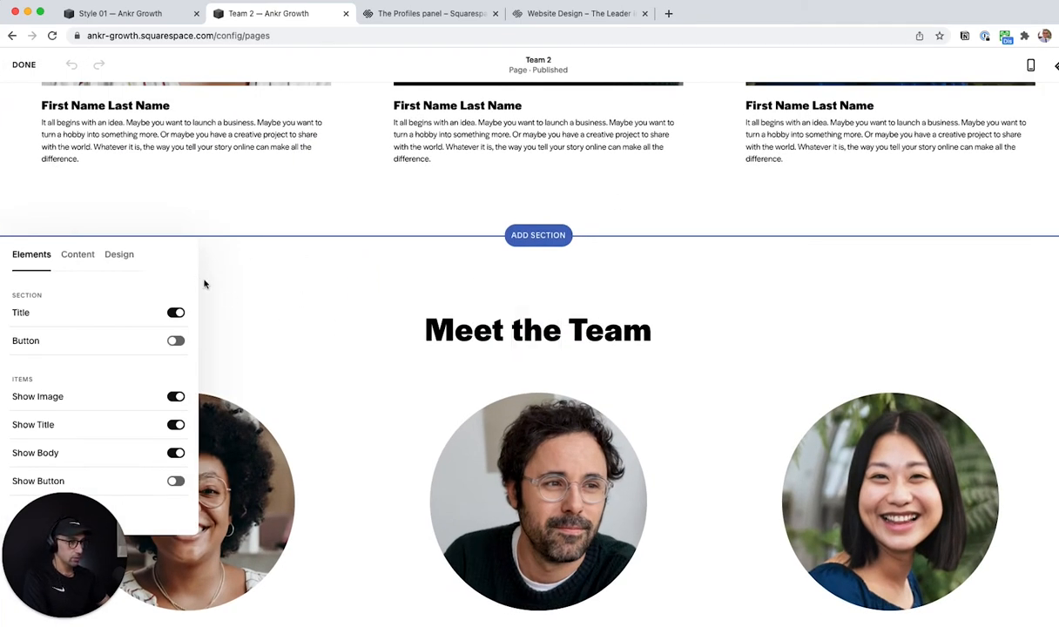
{"action": "left_click_drag", "start_coordinate": [161, 251], "coordinate": [995, 236]}
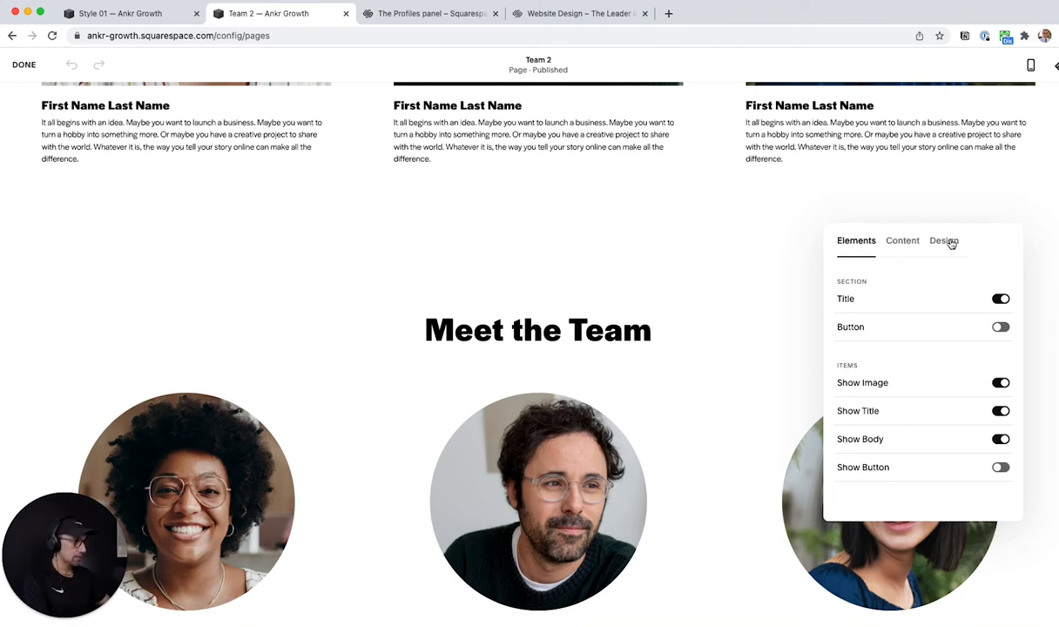
{"action": "left_click", "coordinate": [900, 241]}
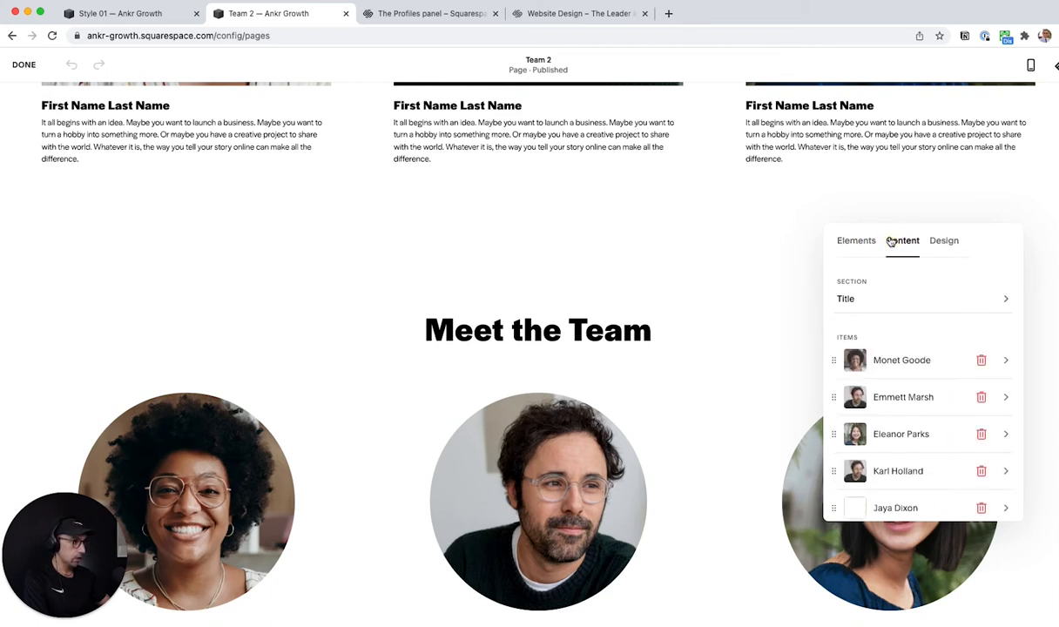
{"action": "scroll", "coordinate": [906, 331], "scroll_direction": "down", "scroll_amount": 3}
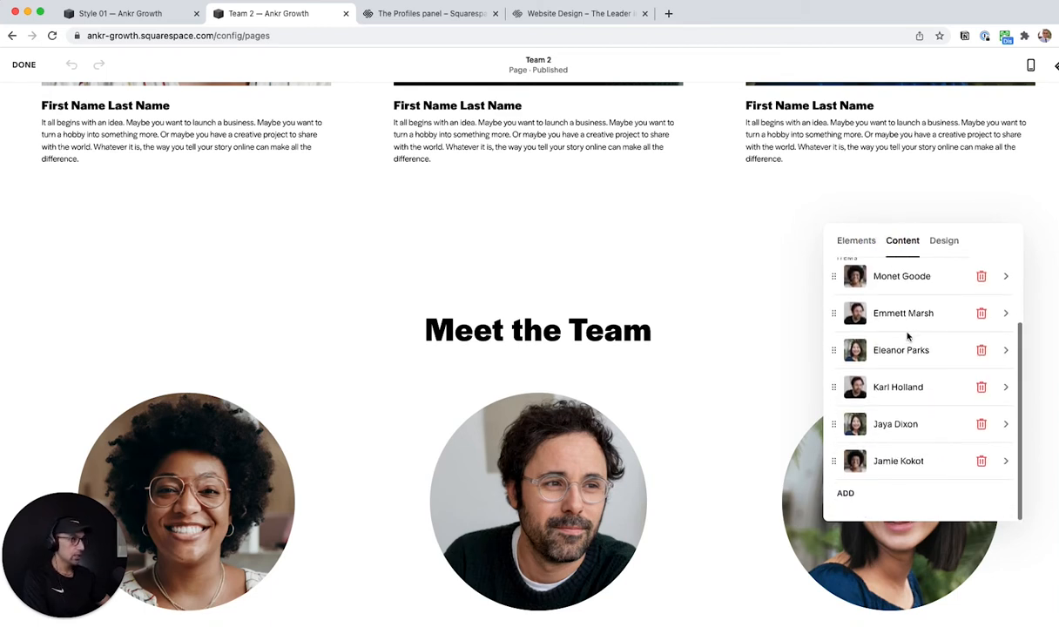
{"action": "scroll", "coordinate": [909, 338], "scroll_direction": "up", "scroll_amount": 3}
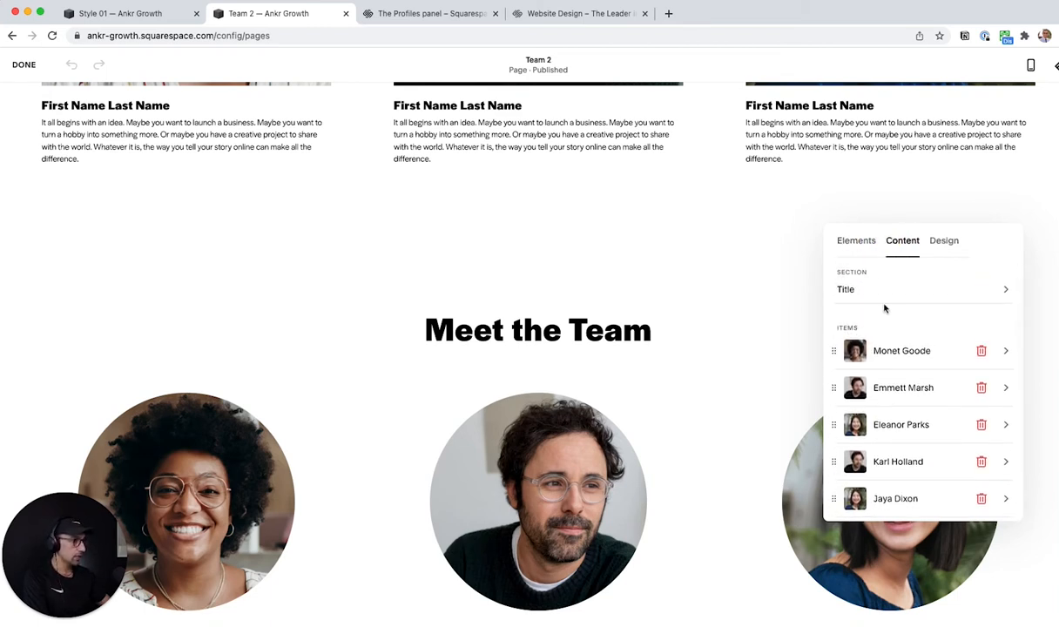
Extend the section title to "Meet the Team Hello!" and try left and right alignment before returning it to center.
{"action": "left_click", "coordinate": [860, 288]}
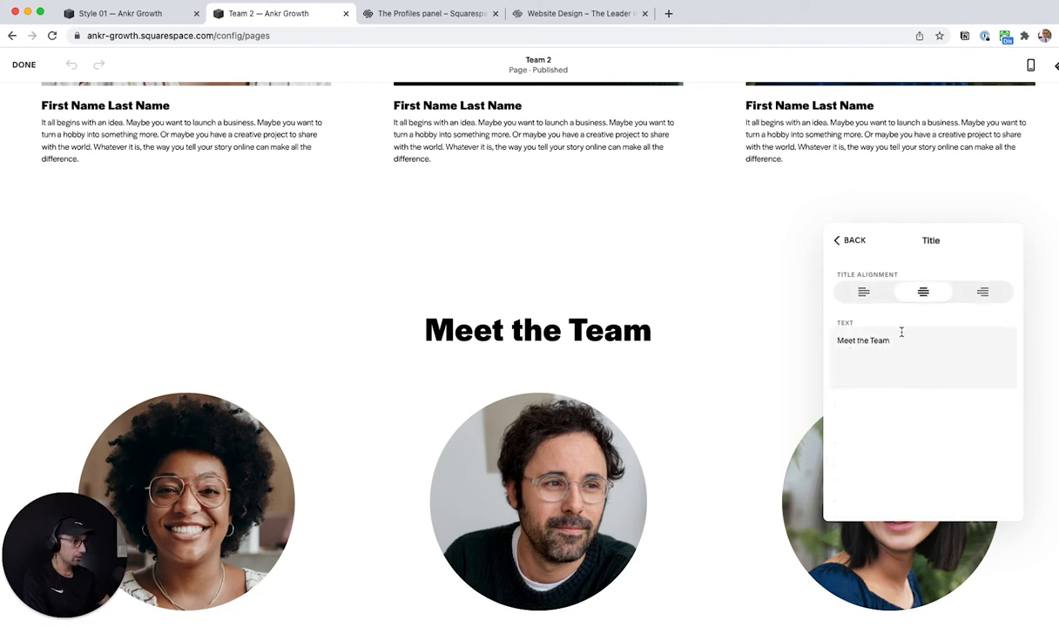
{"action": "left_click", "coordinate": [905, 343]}
{"action": "type", "text": "Hel"}
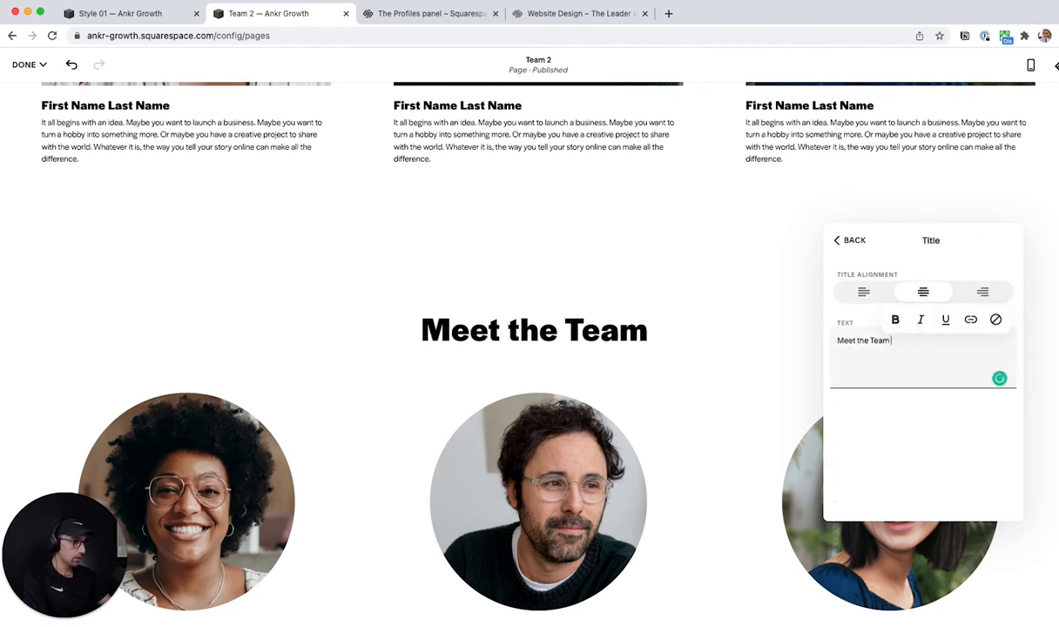
{"action": "type", "text": "lo!"}
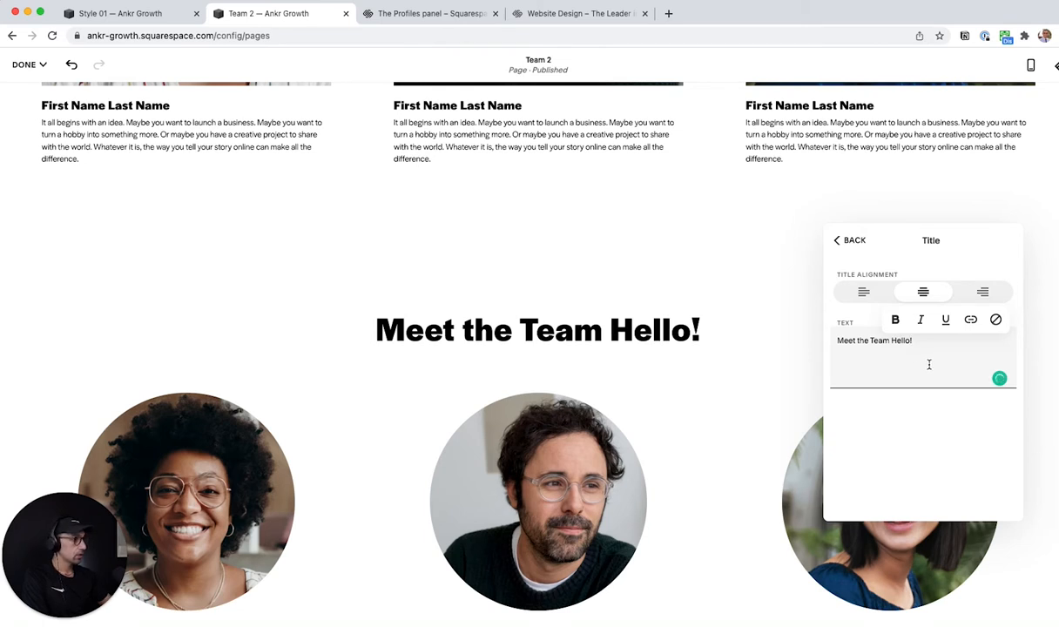
{"action": "left_click", "coordinate": [864, 291]}
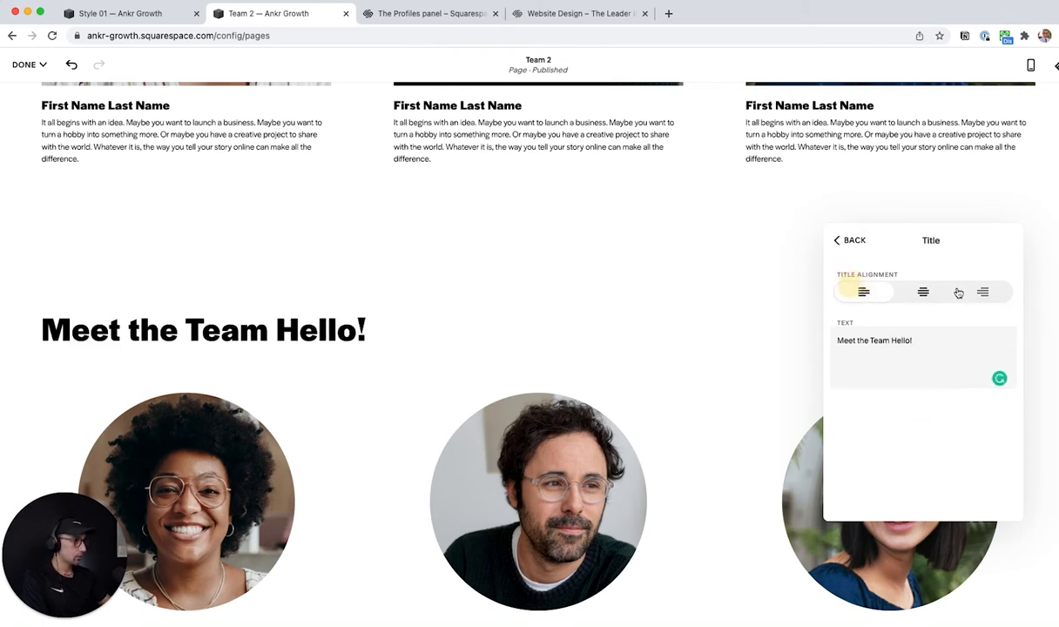
{"action": "left_click", "coordinate": [982, 292]}
{"action": "left_click", "coordinate": [923, 292]}
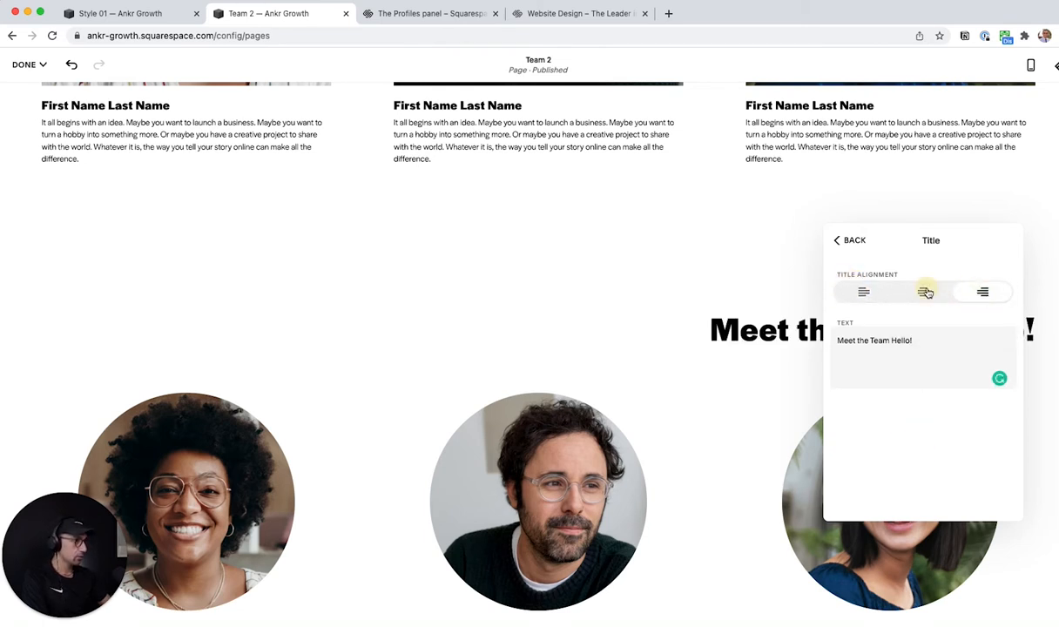
{"action": "left_click", "coordinate": [853, 241]}
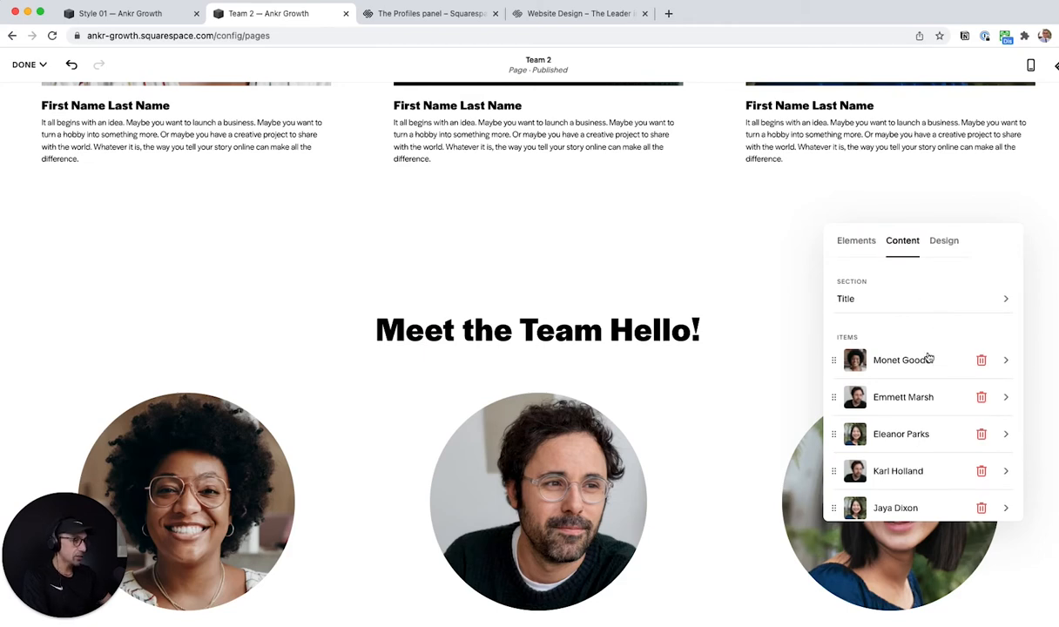
Reorder the team items so the Sales Manager is second and the Design Director is fifth.
{"action": "scroll", "coordinate": [707, 369], "scroll_direction": "down", "scroll_amount": 5}
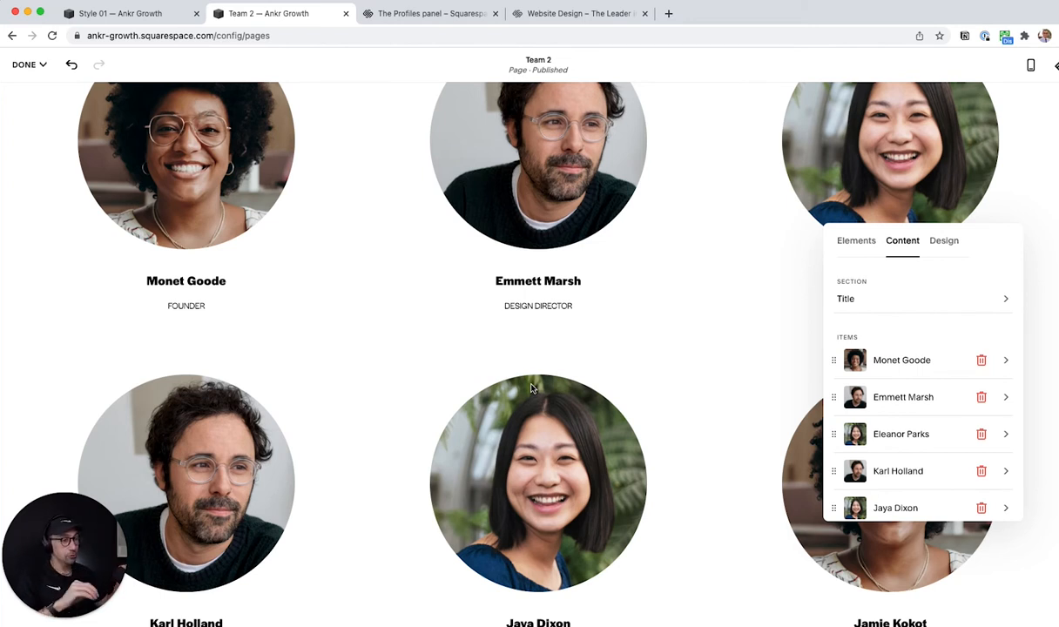
{"action": "left_click", "coordinate": [934, 380]}
{"action": "left_click", "coordinate": [842, 239]}
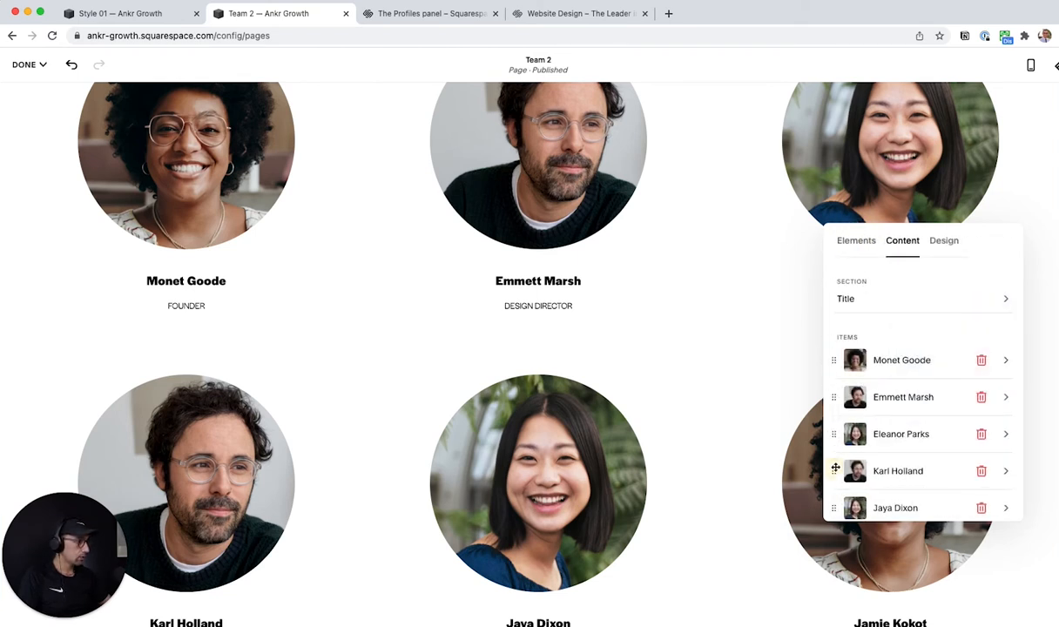
{"action": "left_click_drag", "start_coordinate": [833, 470], "coordinate": [836, 504]}
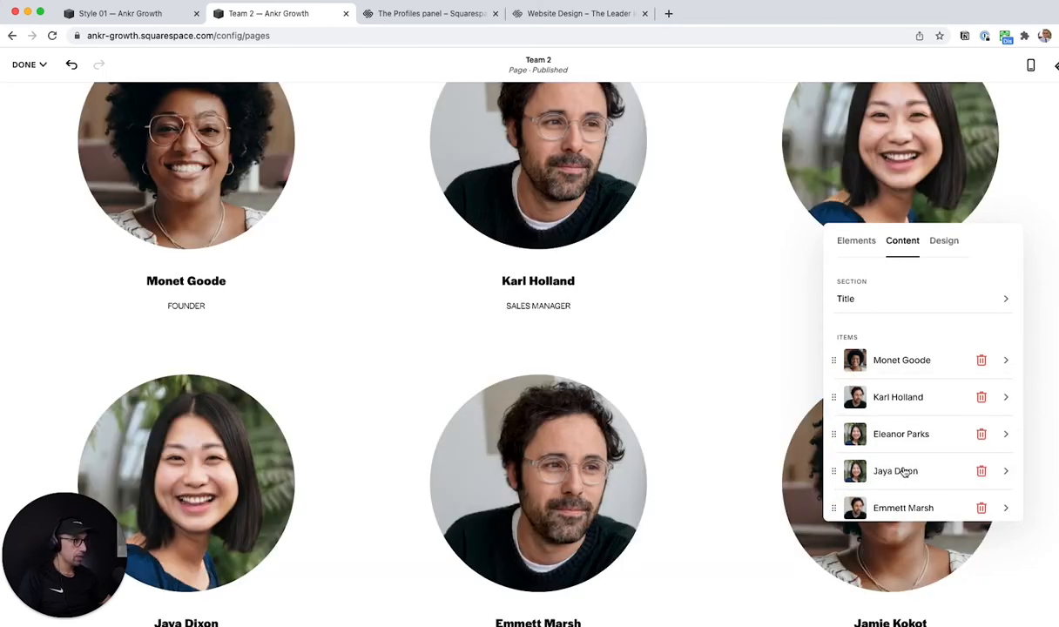
{"action": "scroll", "coordinate": [875, 471], "scroll_direction": "down", "scroll_amount": 3}
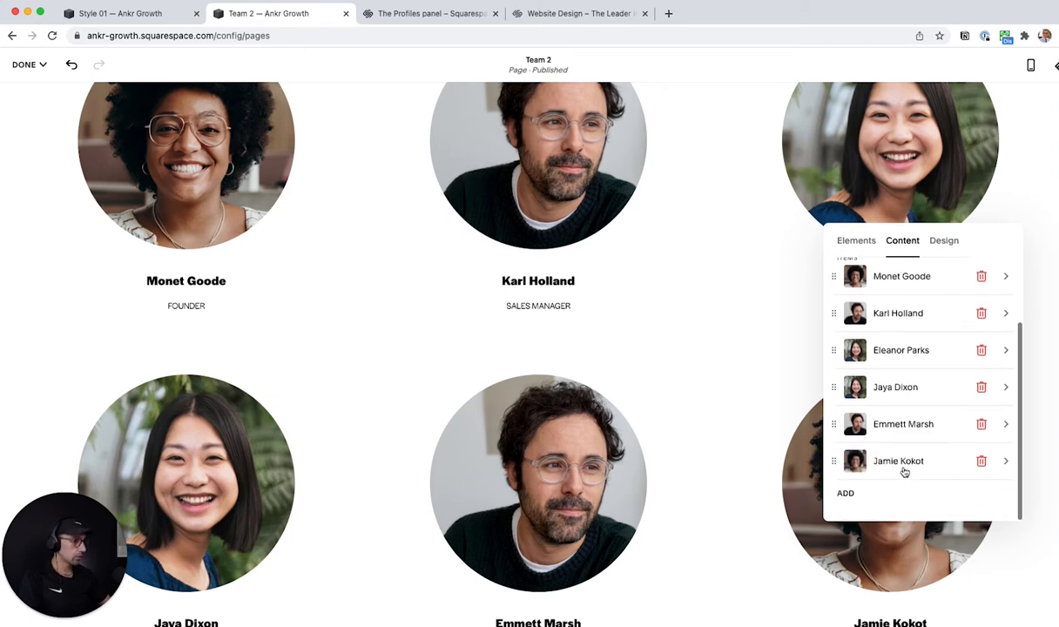
Try the 3:2 and 2:3 image crops on the team photos before returning to the Circle crop.
{"action": "left_click", "coordinate": [945, 241]}
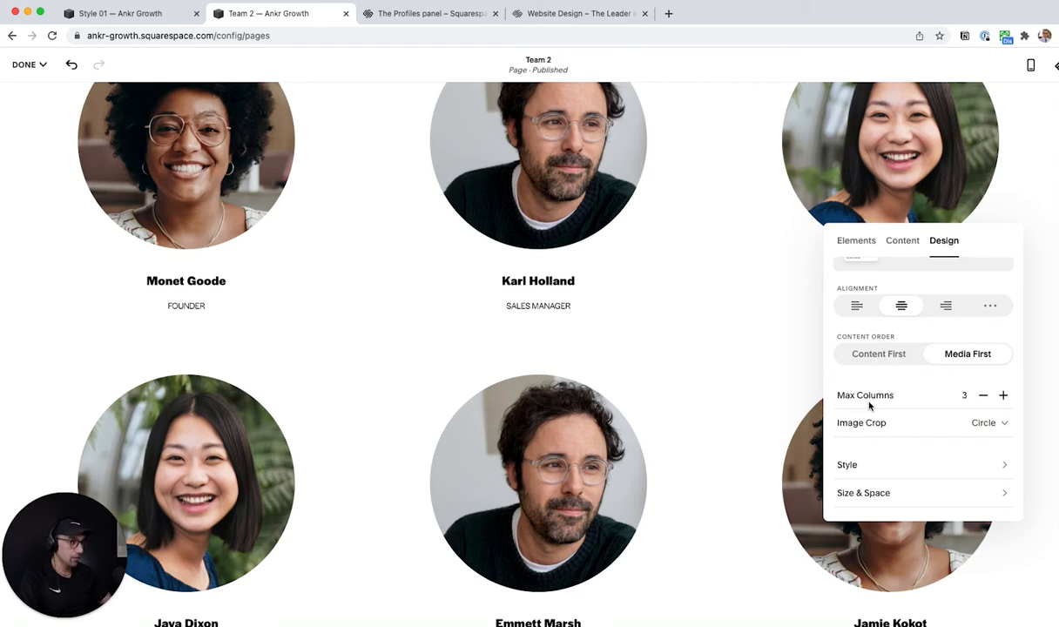
{"action": "left_click", "coordinate": [886, 424]}
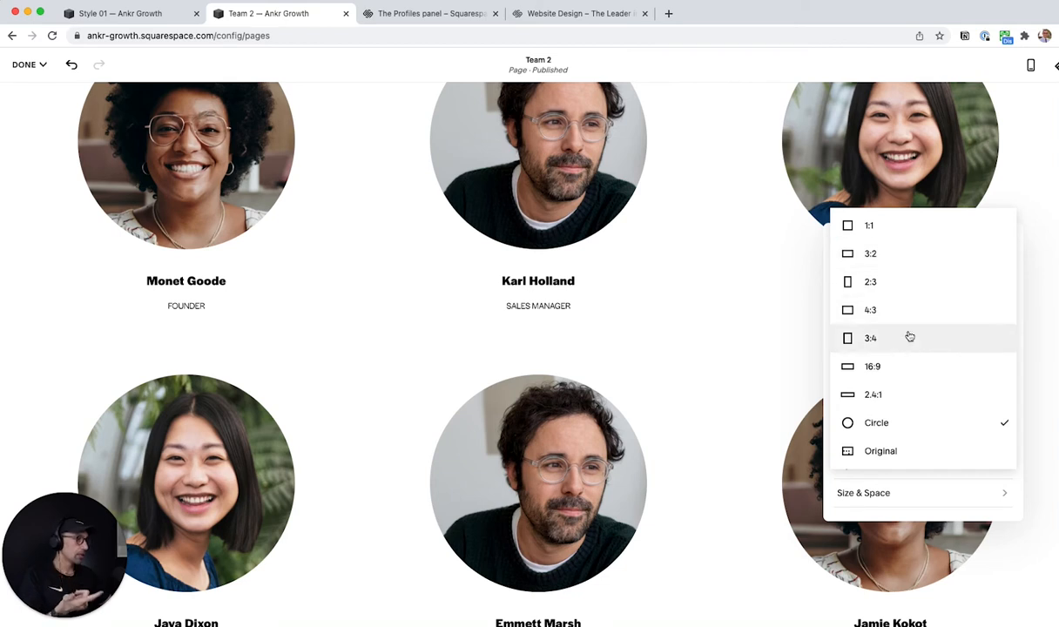
{"action": "left_click", "coordinate": [911, 263]}
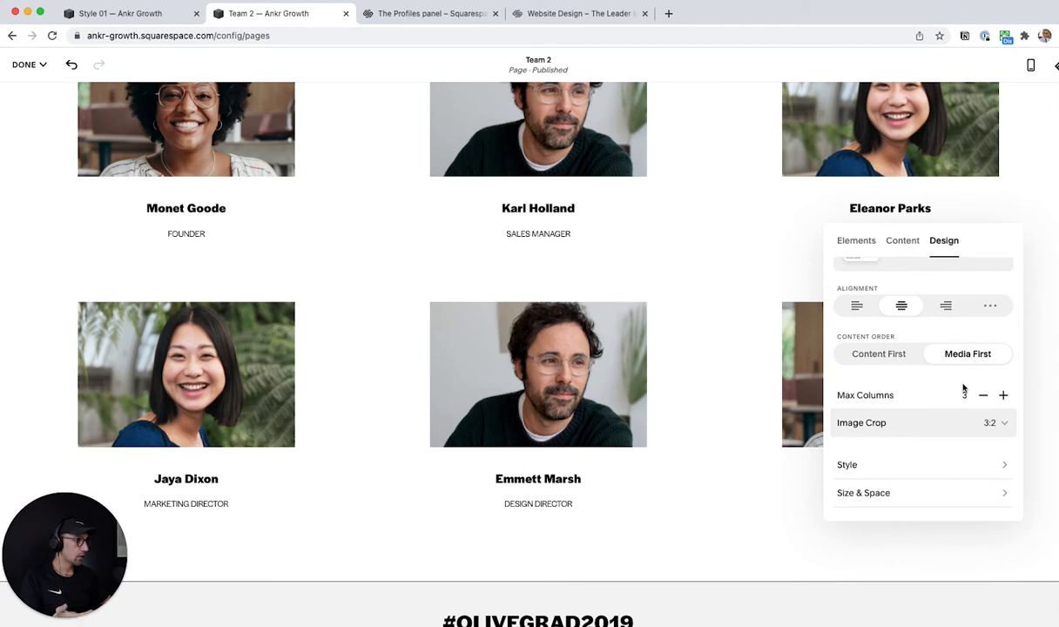
{"action": "left_click", "coordinate": [942, 423]}
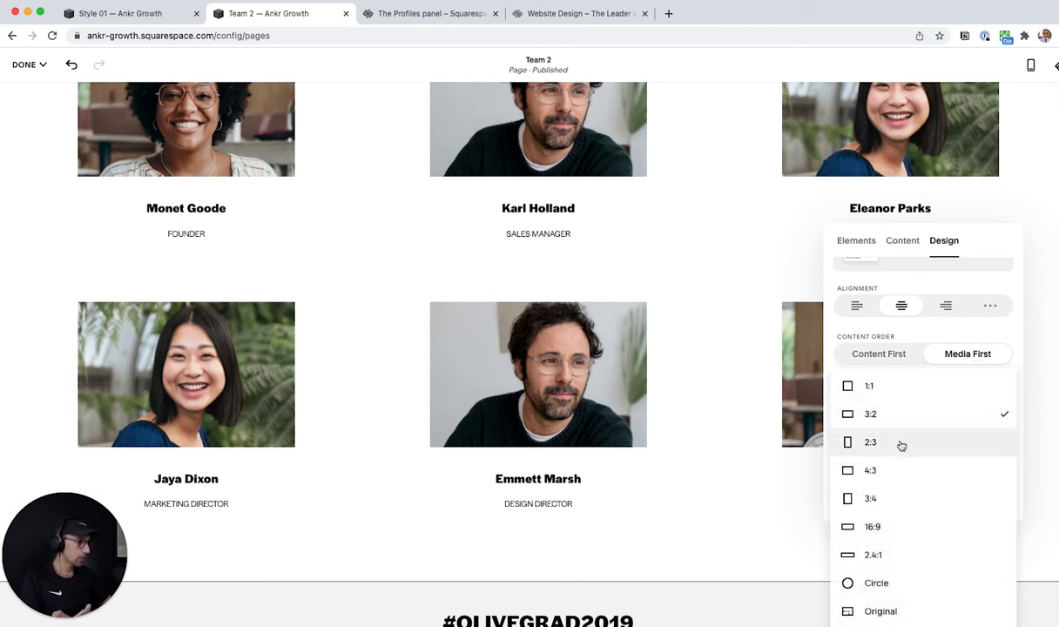
{"action": "left_click", "coordinate": [901, 443]}
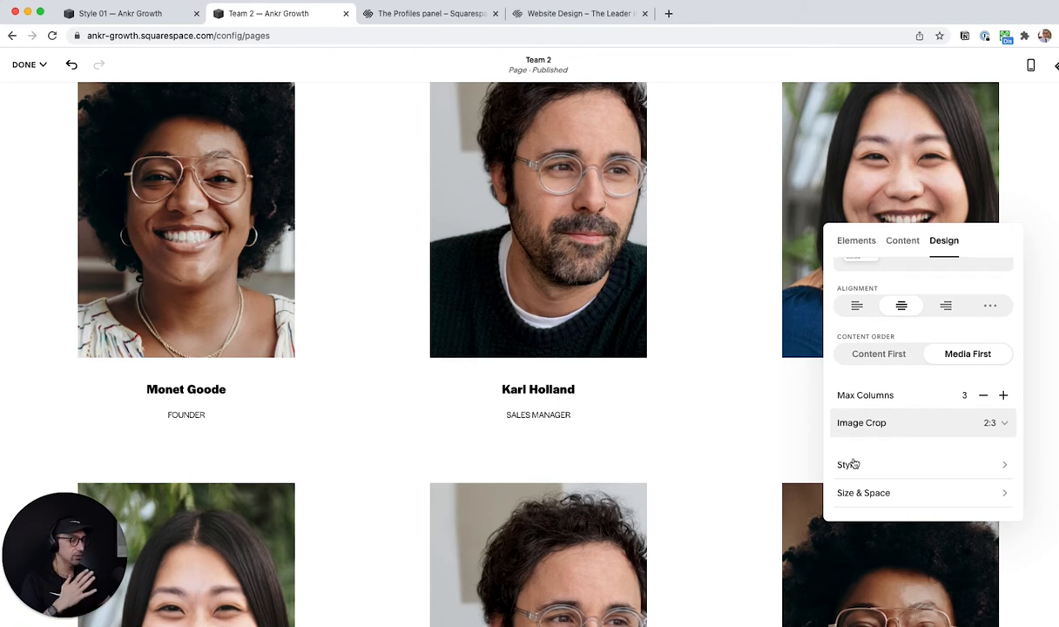
{"action": "left_click", "coordinate": [927, 424]}
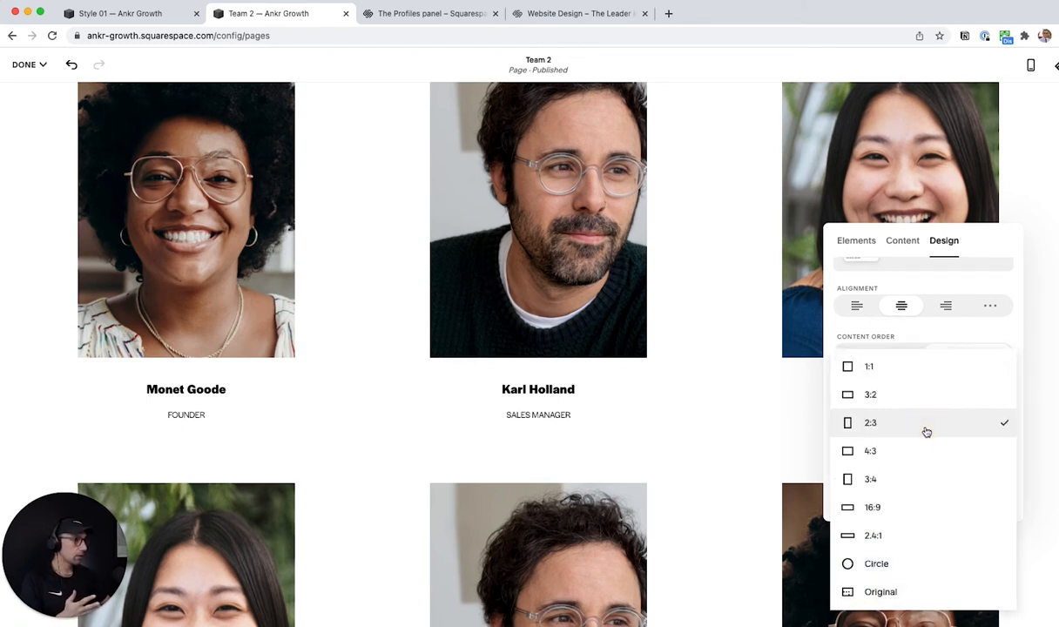
{"action": "left_click", "coordinate": [905, 564]}
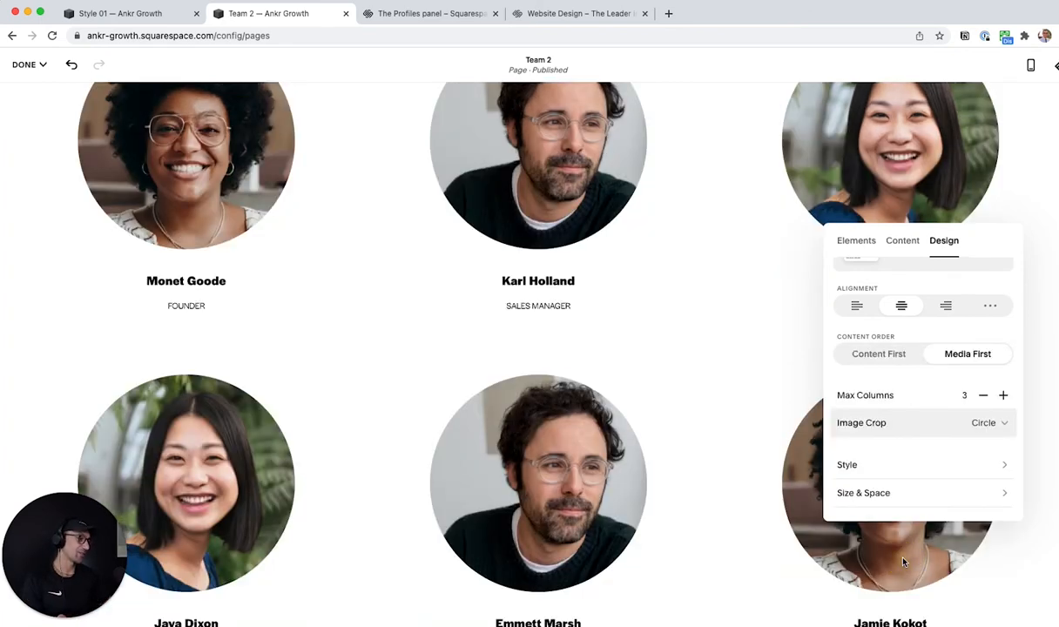
Set layout width to Inset, media width to a custom 100% after trying S, and content width, spacing and vertical padding to S.
{"action": "left_click", "coordinate": [882, 493]}
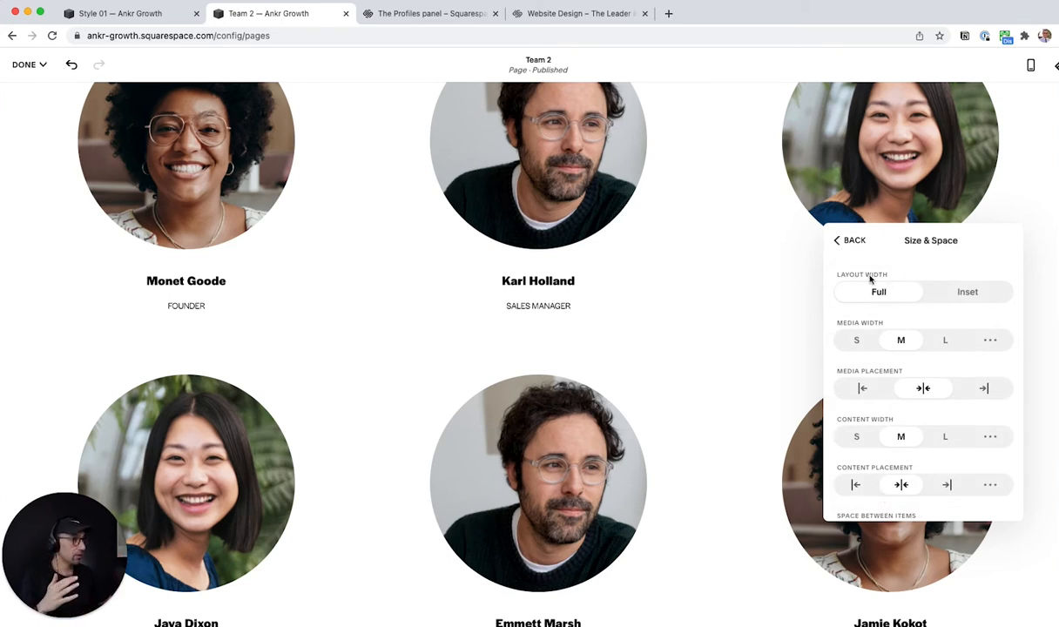
{"action": "left_click", "coordinate": [970, 295]}
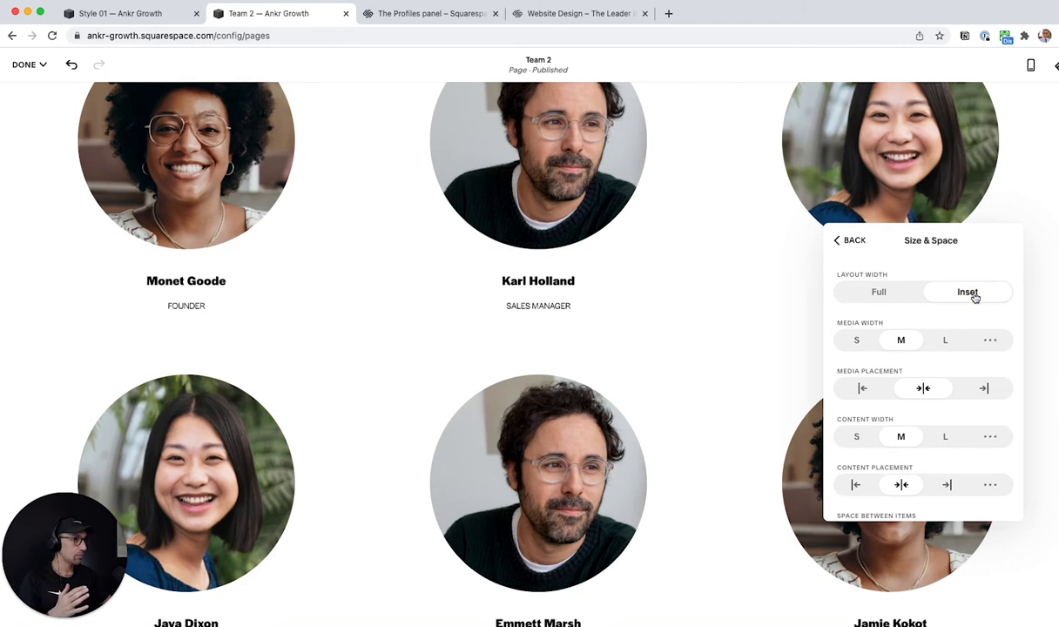
{"action": "left_click", "coordinate": [860, 343]}
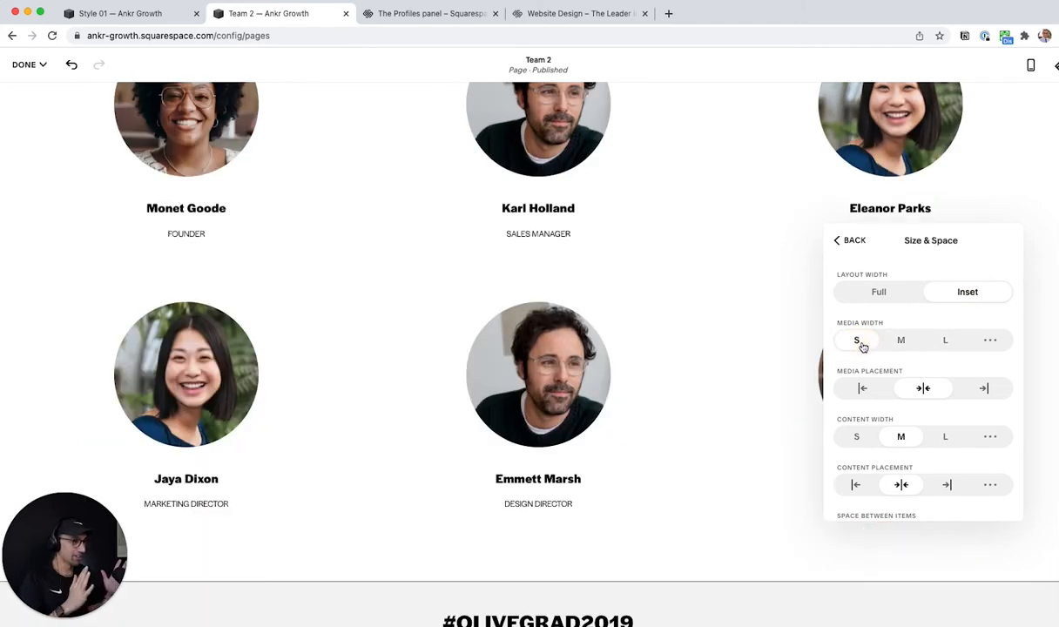
{"action": "left_click", "coordinate": [945, 342]}
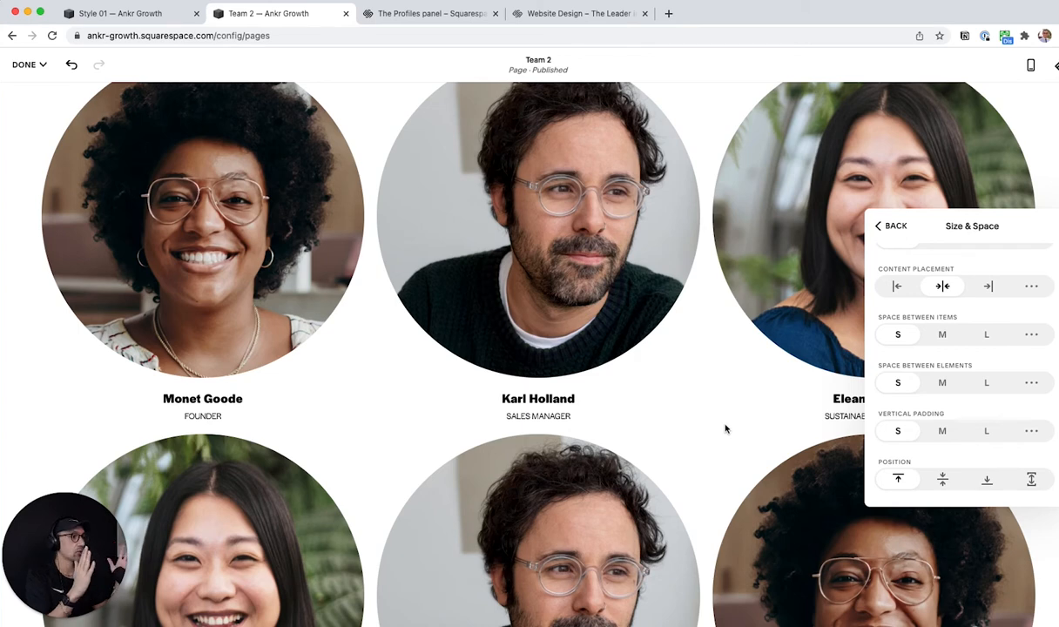
Compare the Full layout width with Inset, keep Inset, reduce the media width to S, and set the space between items to L.
{"action": "scroll", "coordinate": [958, 322], "scroll_direction": "up", "scroll_amount": 4}
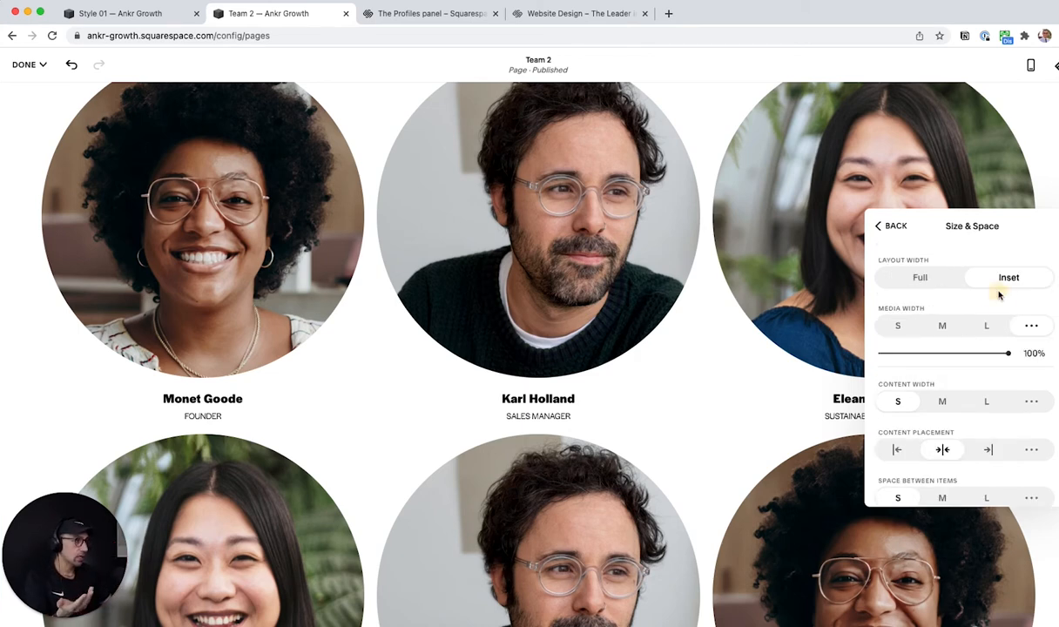
{"action": "left_click", "coordinate": [920, 277]}
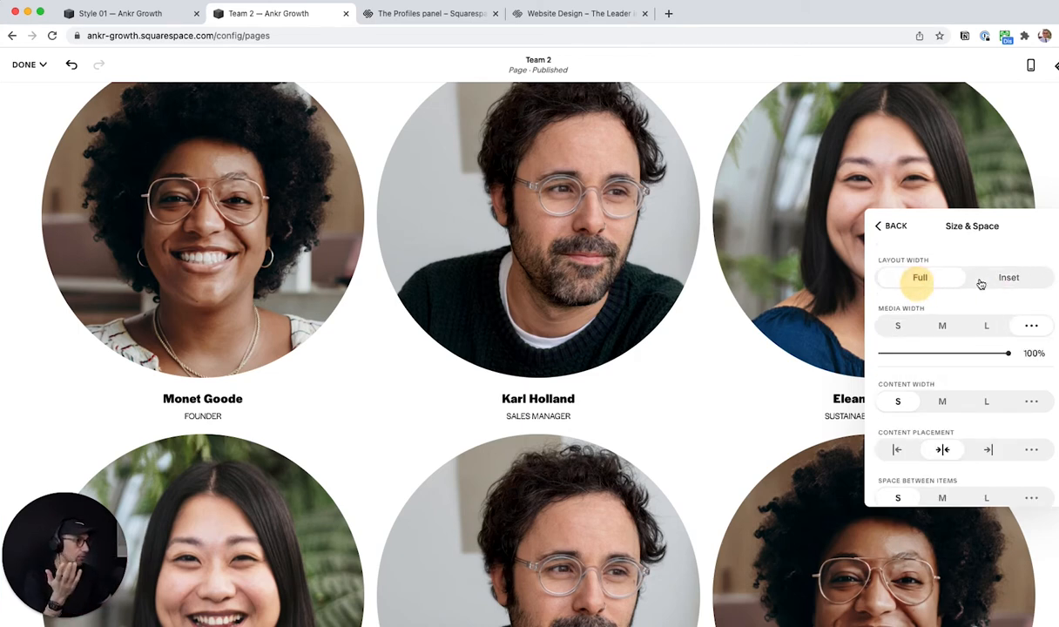
{"action": "left_click", "coordinate": [1006, 281]}
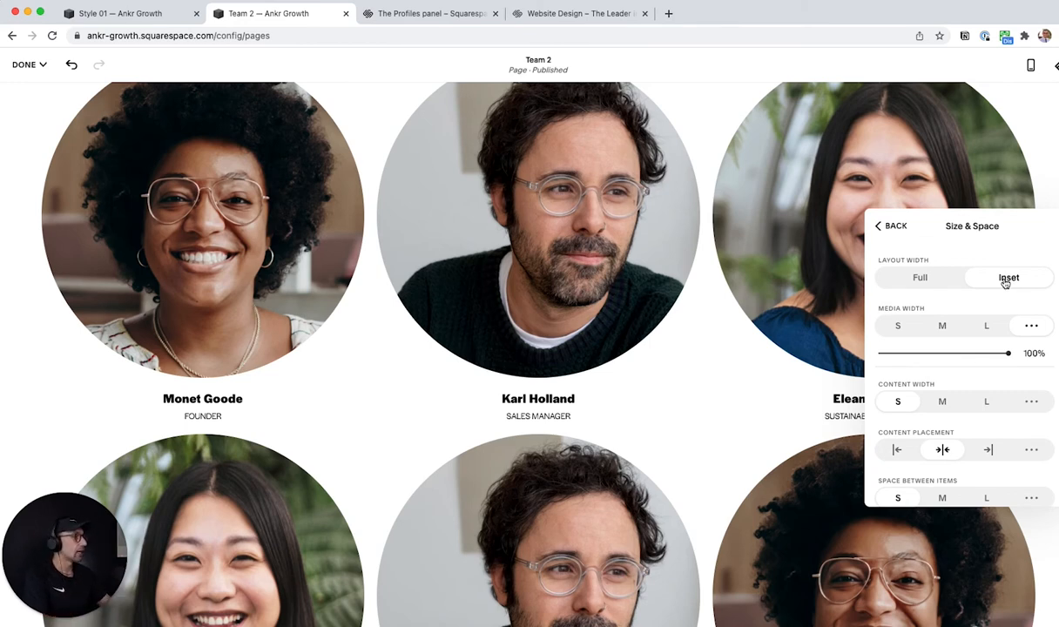
{"action": "left_click", "coordinate": [981, 337]}
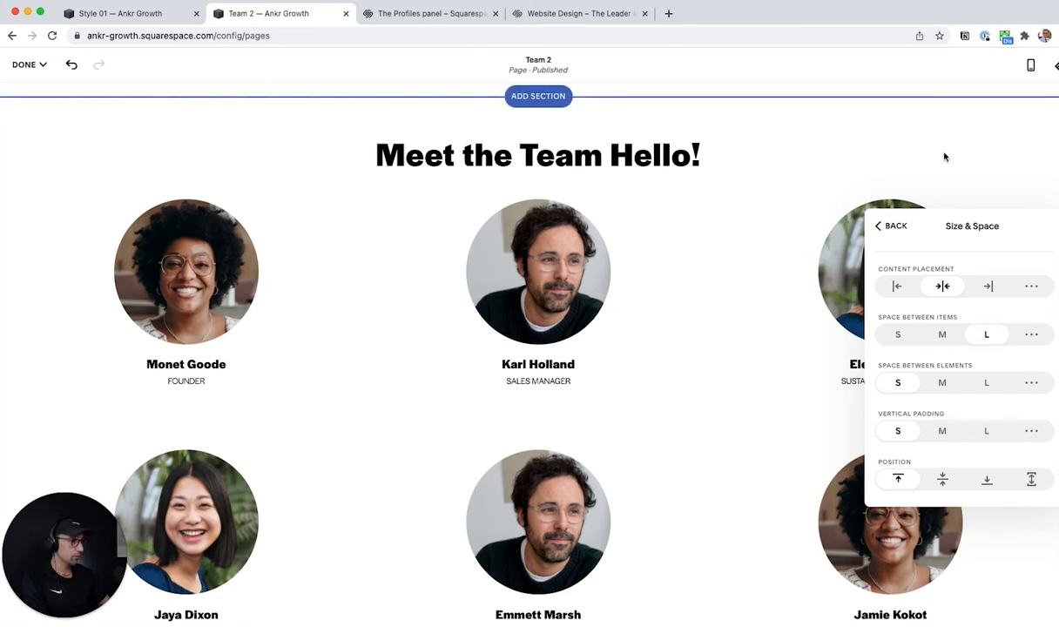
Increase the team section's maximum columns to 4 in its design settings.
{"action": "left_click", "coordinate": [893, 224]}
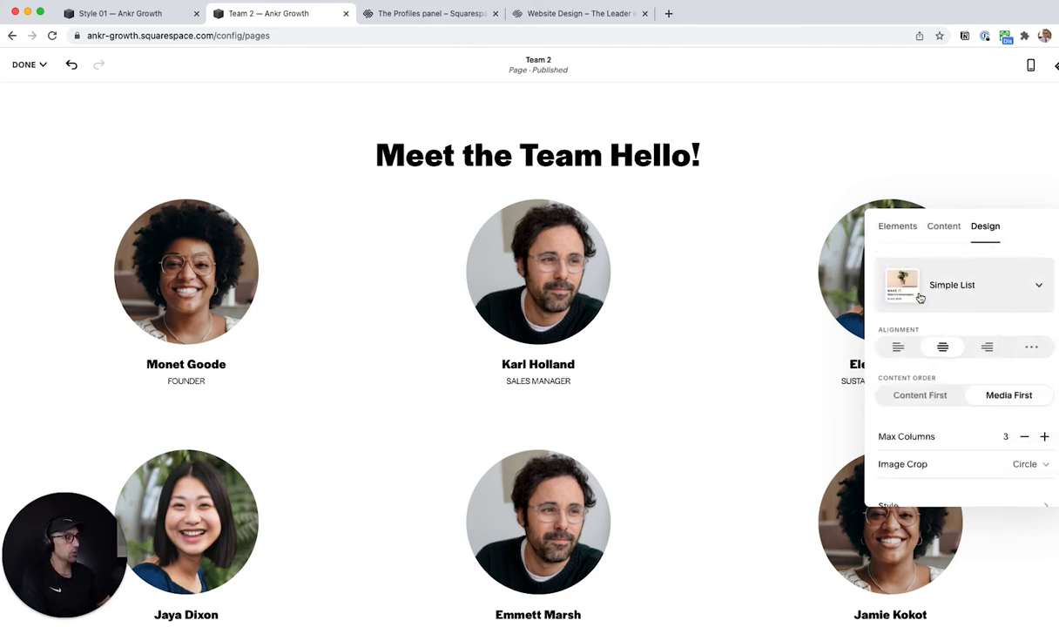
{"action": "scroll", "coordinate": [975, 352], "scroll_direction": "down", "scroll_amount": 2}
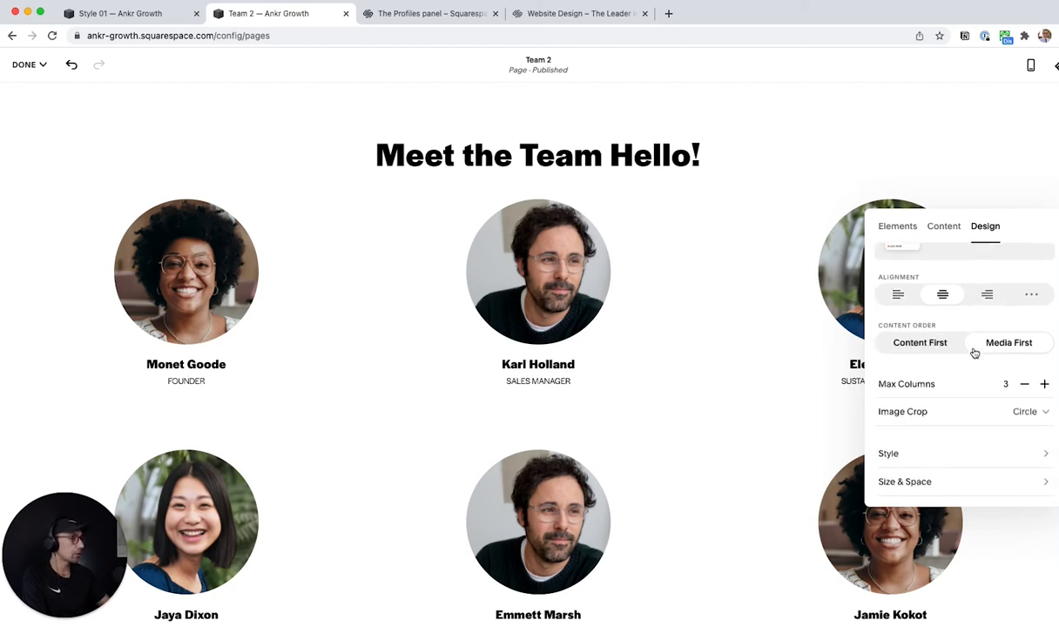
{"action": "left_click", "coordinate": [1045, 384]}
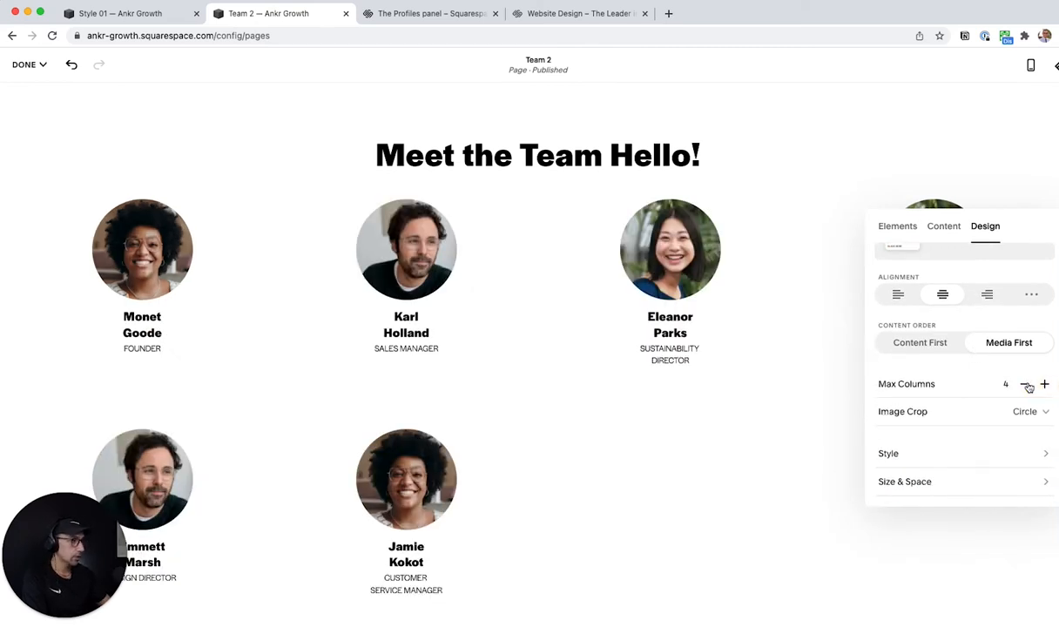
Reduce the team section to 2 maximum columns and reorder its items so the Customer Service Manager follows the Founder, with the Sales Manager third.
{"action": "left_click", "coordinate": [1025, 384]}
{"action": "left_click", "coordinate": [1025, 384]}
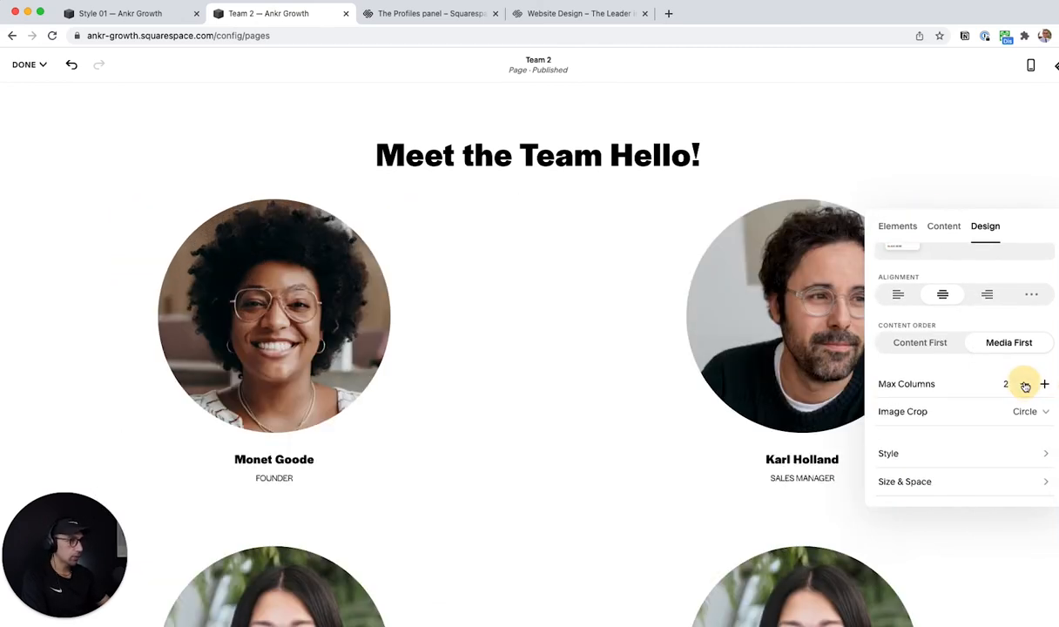
{"action": "left_click", "coordinate": [944, 226]}
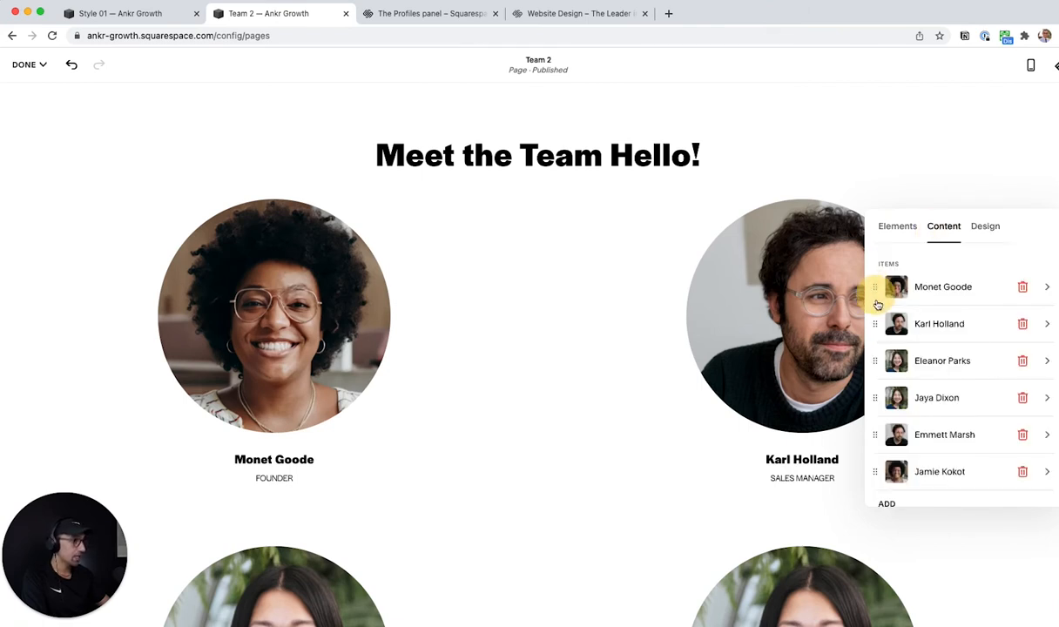
{"action": "left_click_drag", "start_coordinate": [878, 304], "coordinate": [880, 328]}
{"action": "left_click_drag", "start_coordinate": [880, 433], "coordinate": [877, 305]}
{"action": "left_click_drag", "start_coordinate": [874, 357], "coordinate": [874, 279]}
{"action": "left_click_drag", "start_coordinate": [880, 317], "coordinate": [874, 411]}
{"action": "left_click_drag", "start_coordinate": [877, 469], "coordinate": [877, 324]}
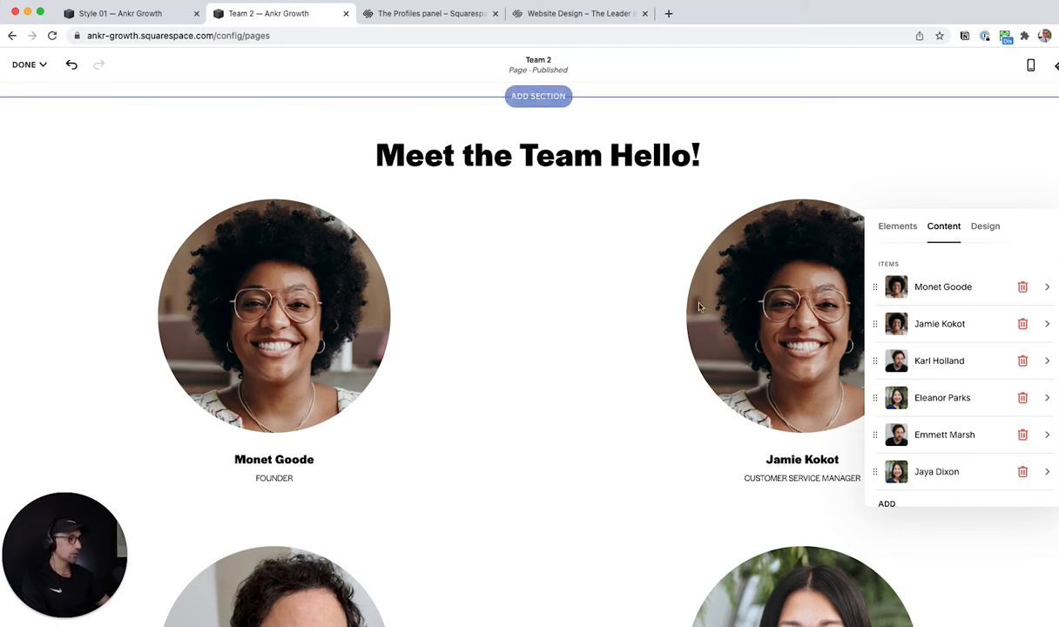
Close the team section's settings, save the Team 2 page and exit its editor.
{"action": "left_click", "coordinate": [663, 288]}
{"action": "left_click", "coordinate": [26, 64]}
{"action": "left_click", "coordinate": [49, 87]}
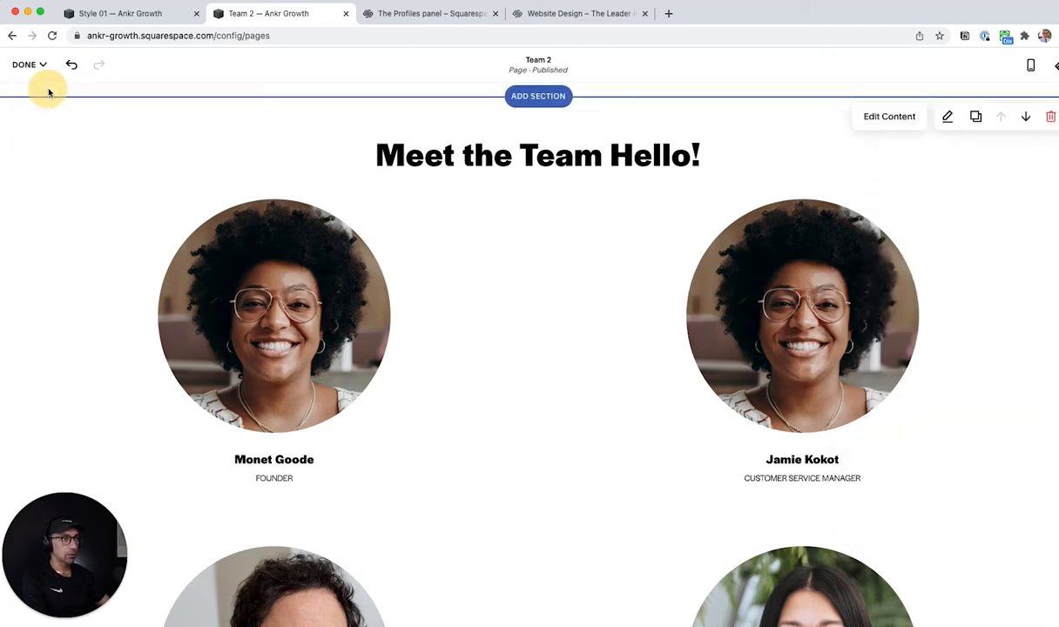
{"action": "left_click", "coordinate": [26, 66]}
{"action": "left_click", "coordinate": [29, 87]}
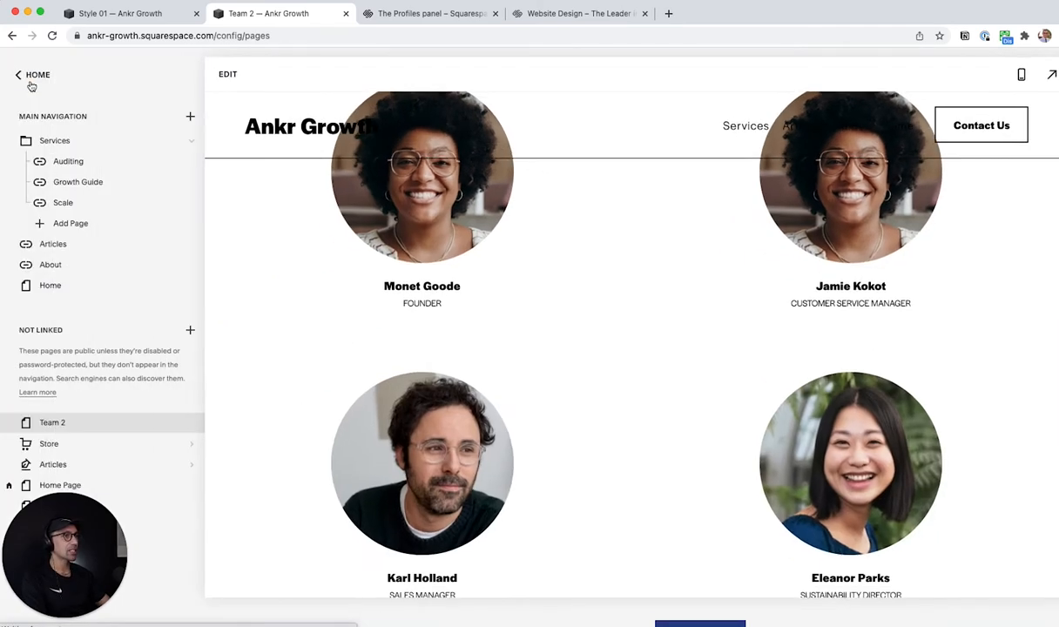
Go to the open Style 01 product page, compare the available detail page layouts, and choose Full for the store's products.
{"action": "left_click", "coordinate": [129, 13]}
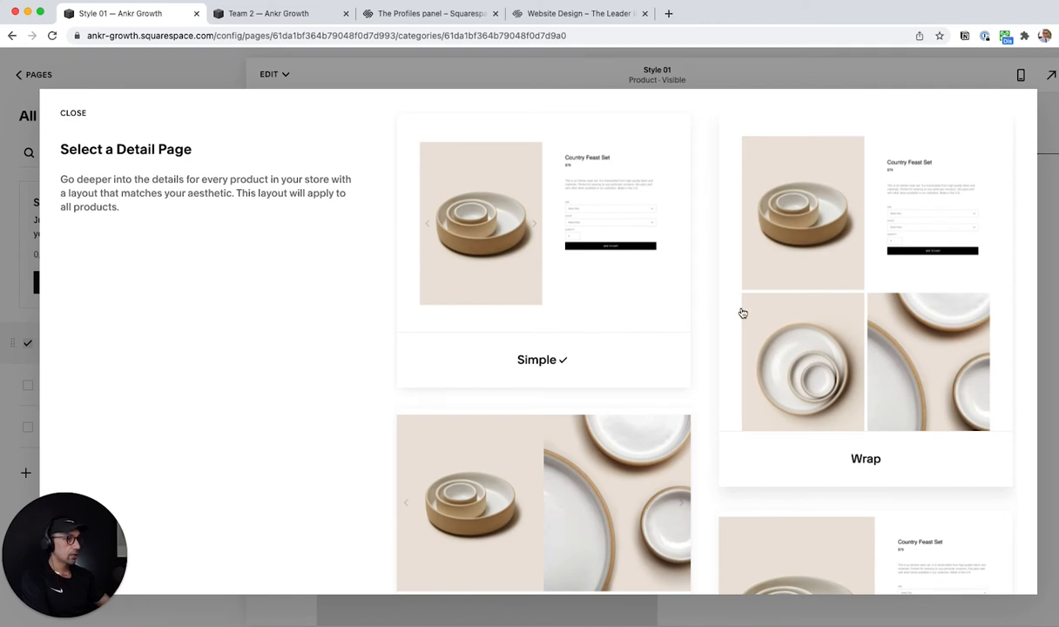
{"action": "scroll", "coordinate": [857, 350], "scroll_direction": "down", "scroll_amount": 3}
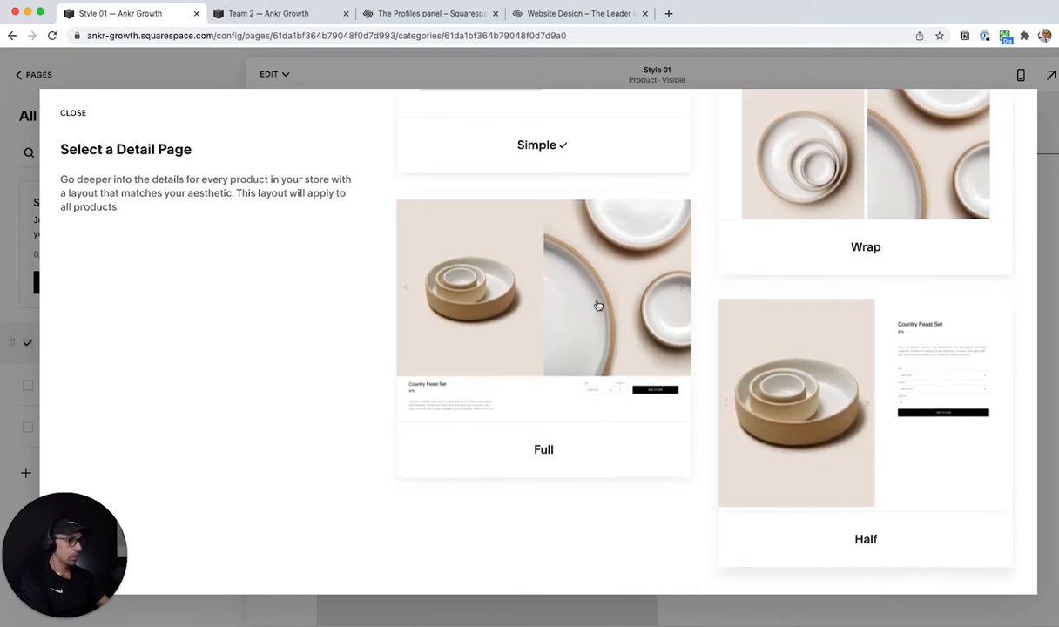
{"action": "scroll", "coordinate": [600, 296], "scroll_direction": "up", "scroll_amount": 3}
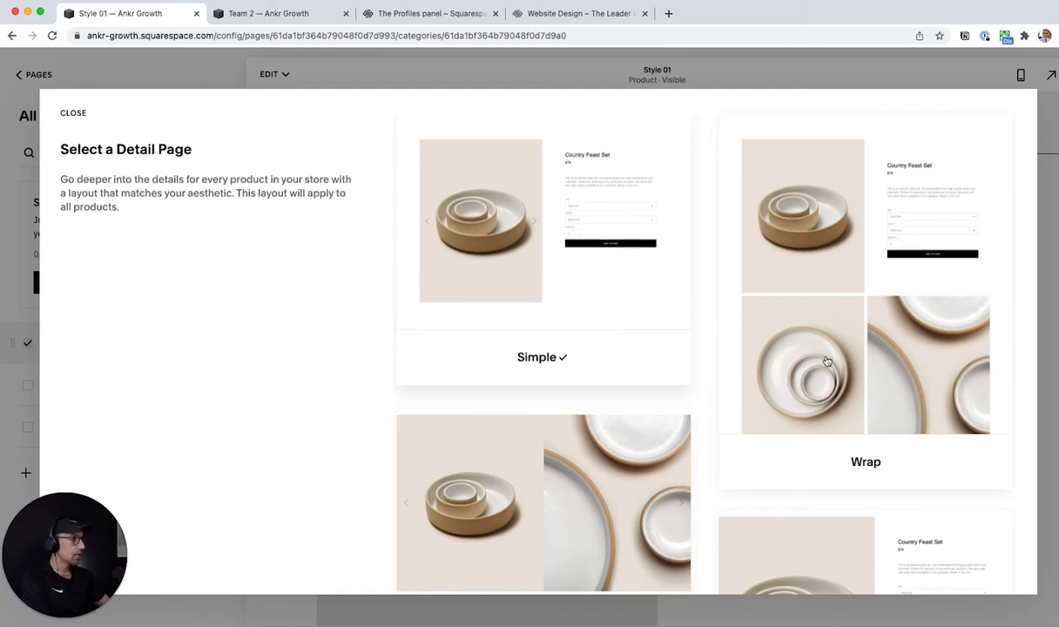
{"action": "scroll", "coordinate": [847, 362], "scroll_direction": "down", "scroll_amount": 2}
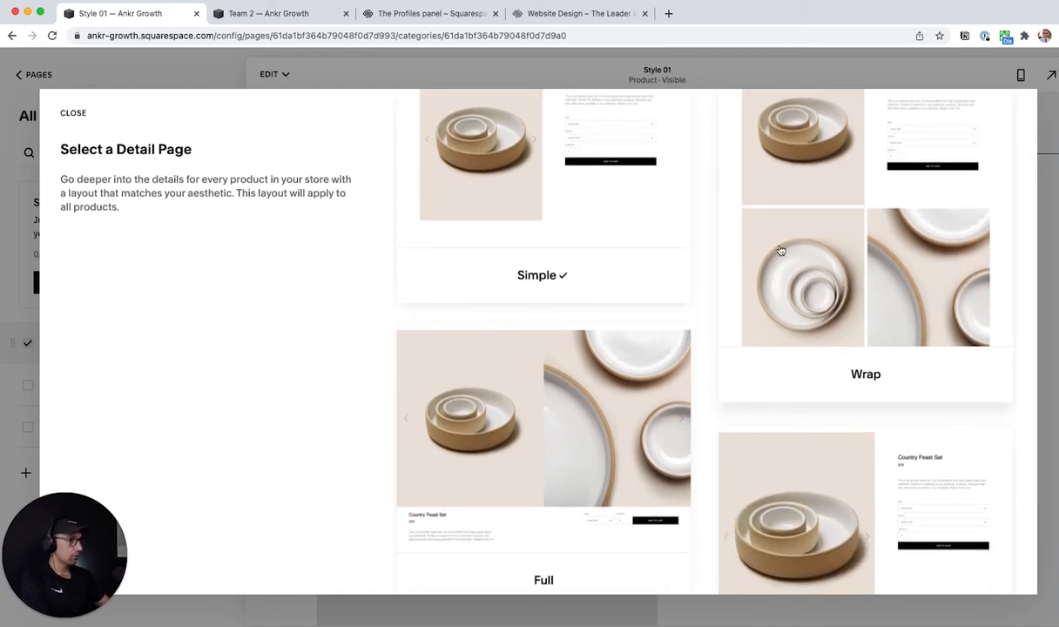
{"action": "scroll", "coordinate": [945, 262], "scroll_direction": "up", "scroll_amount": 2}
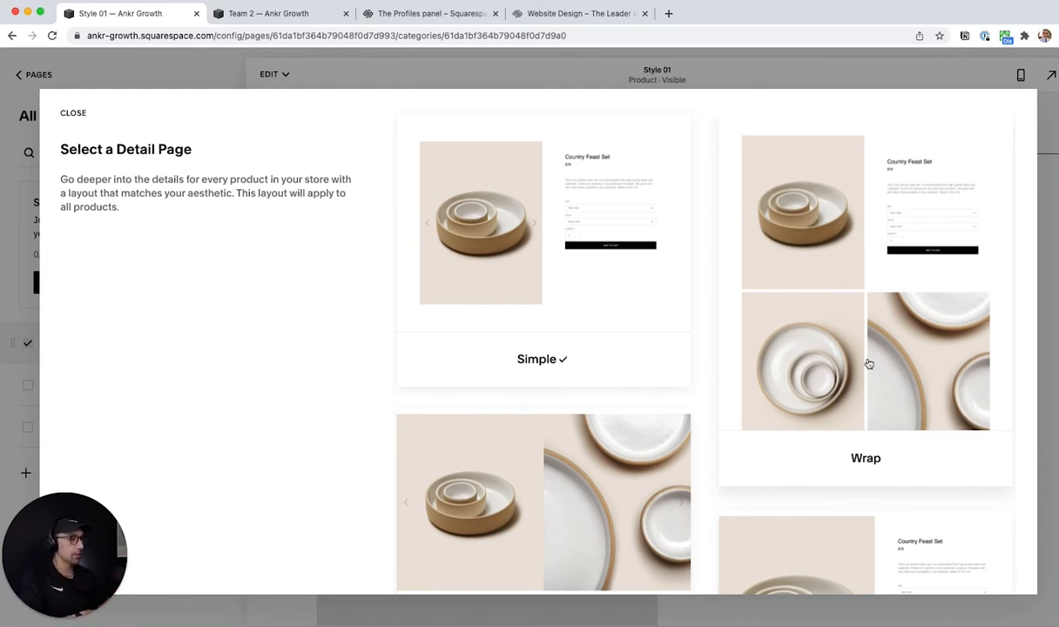
{"action": "scroll", "coordinate": [494, 372], "scroll_direction": "down", "scroll_amount": 5}
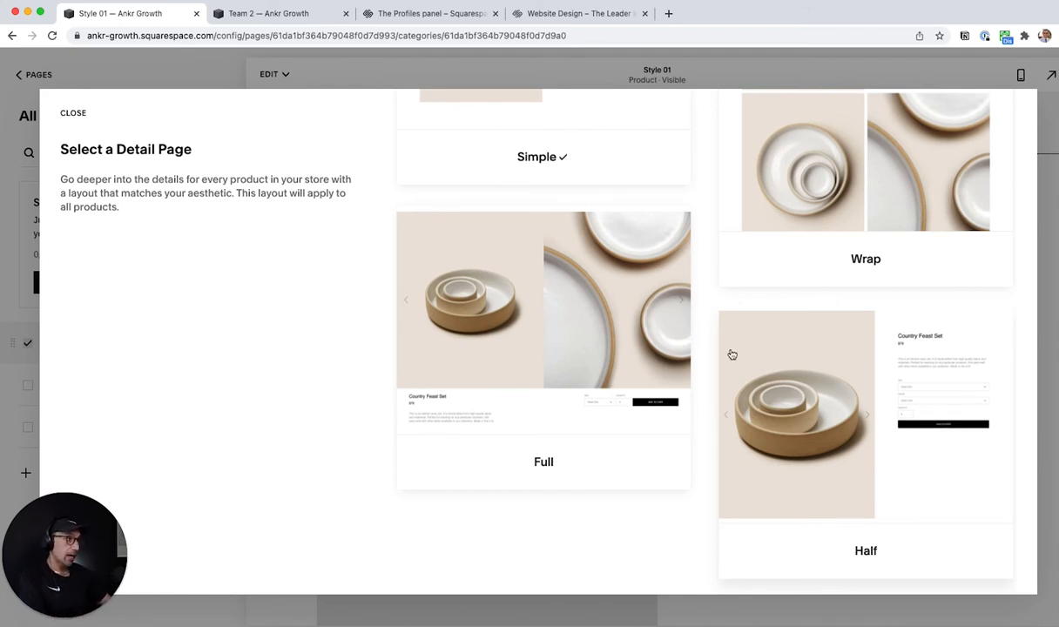
{"action": "scroll", "coordinate": [731, 355], "scroll_direction": "up", "scroll_amount": 4}
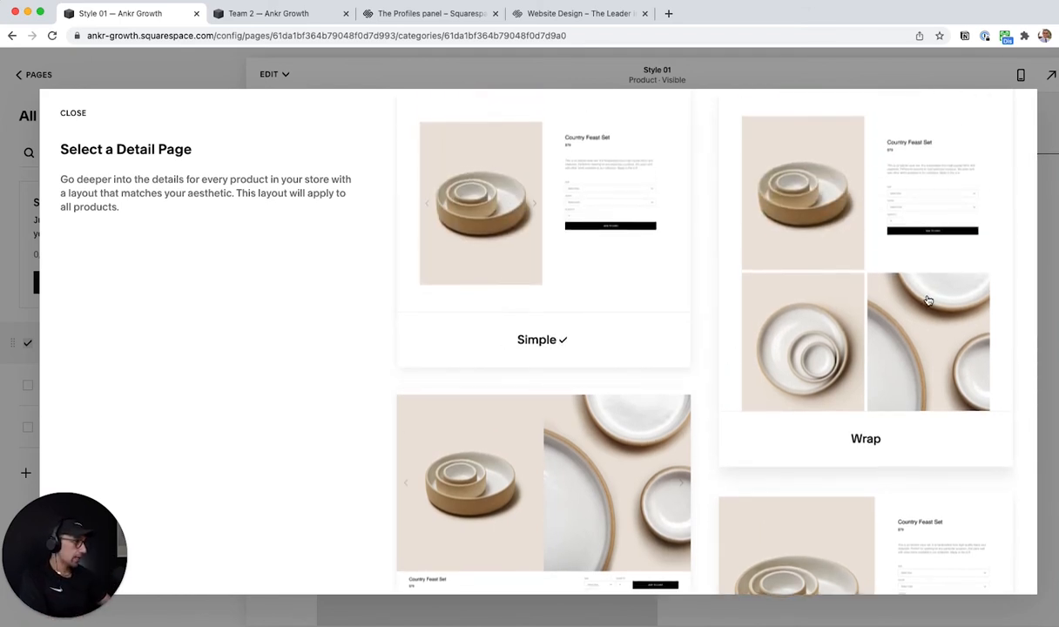
{"action": "scroll", "coordinate": [836, 255], "scroll_direction": "down", "scroll_amount": 2}
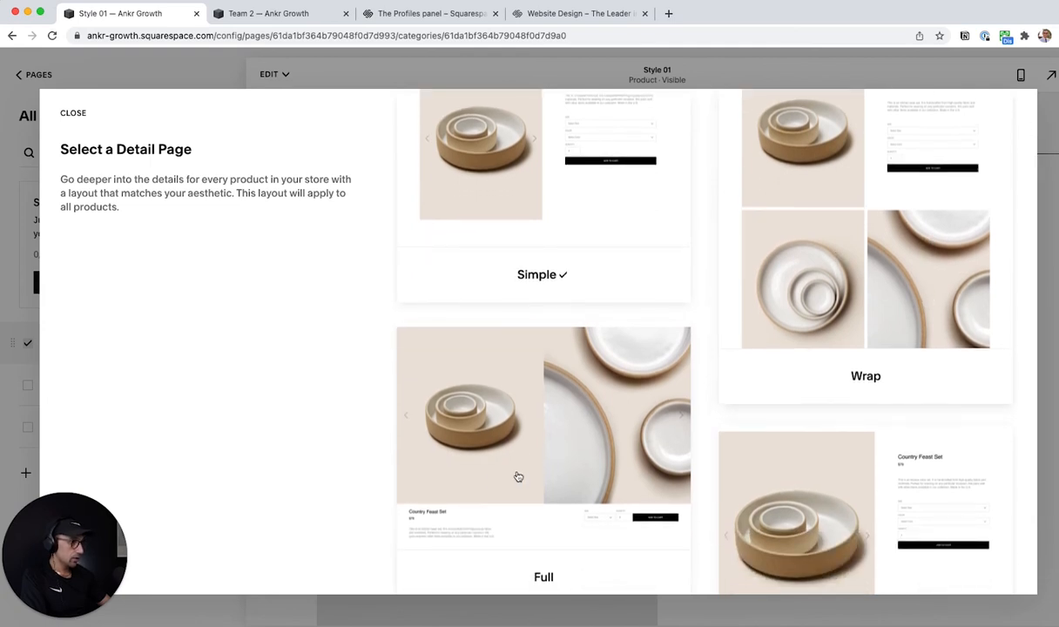
{"action": "scroll", "coordinate": [517, 476], "scroll_direction": "down", "scroll_amount": 3}
{"action": "left_click", "coordinate": [555, 357]}
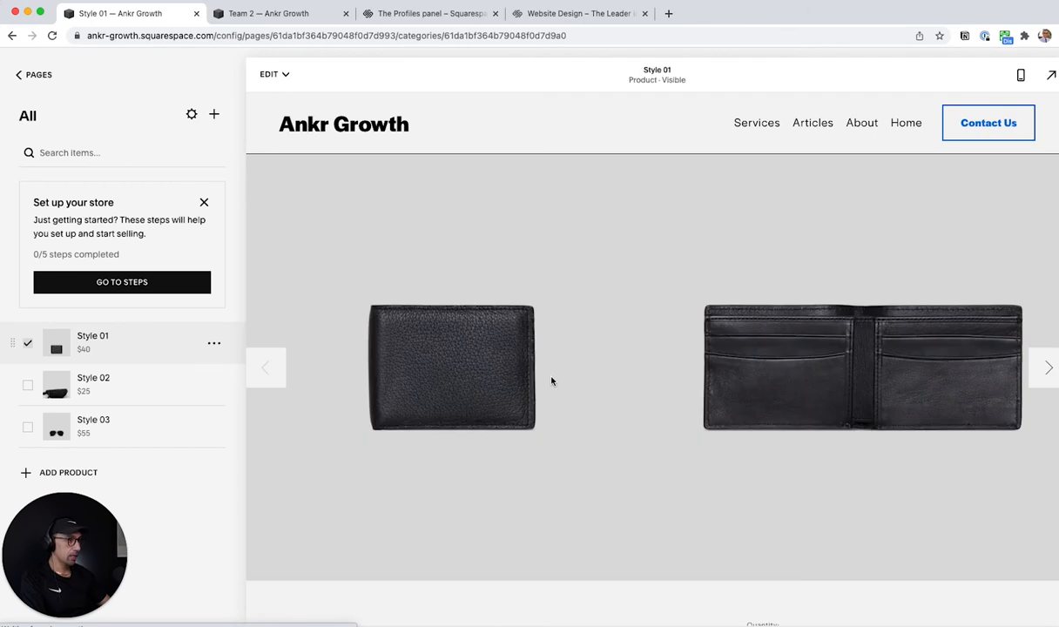
Preview the Style 01 product page in full-screen view and advance through its gallery of wallet images.
{"action": "key", "text": "Escape"}
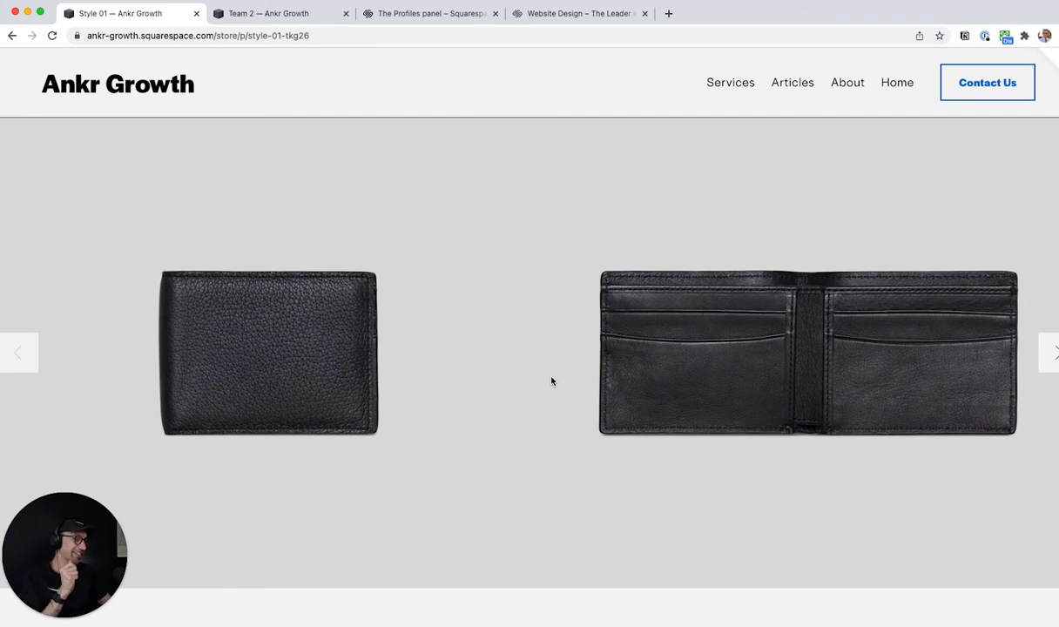
{"action": "scroll", "coordinate": [552, 380], "scroll_direction": "down", "scroll_amount": 2}
{"action": "scroll", "coordinate": [551, 381], "scroll_direction": "up", "scroll_amount": 2}
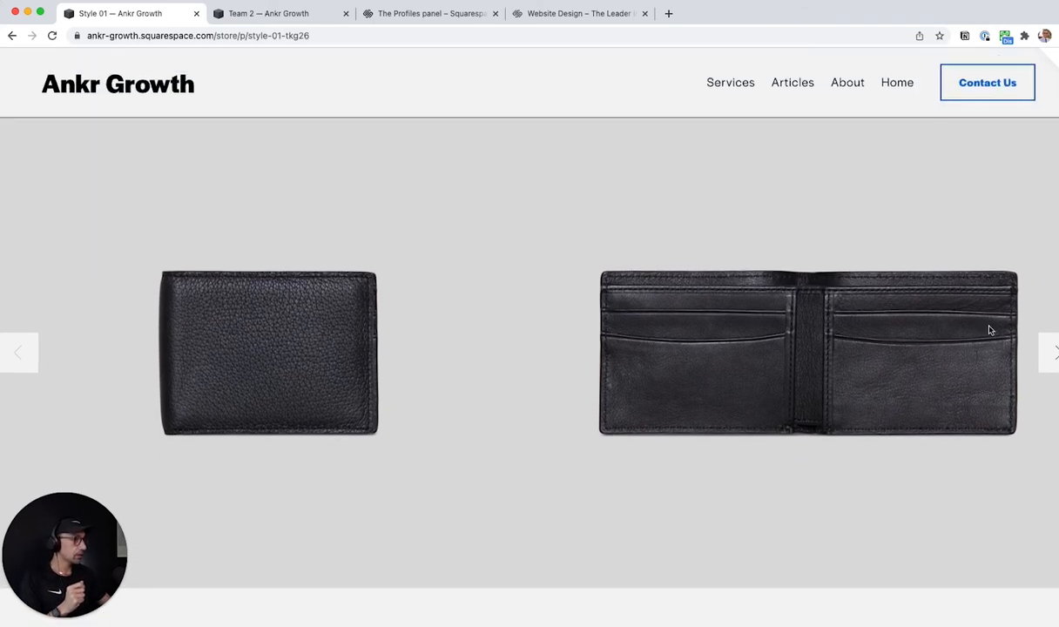
{"action": "left_click", "coordinate": [1054, 353]}
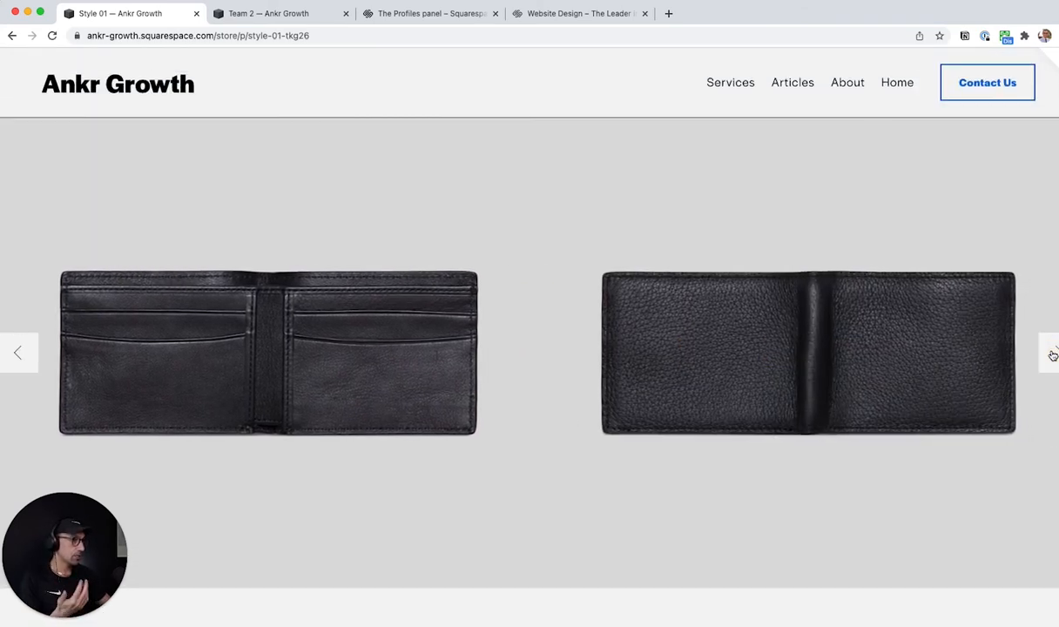
{"action": "left_click", "coordinate": [1054, 353]}
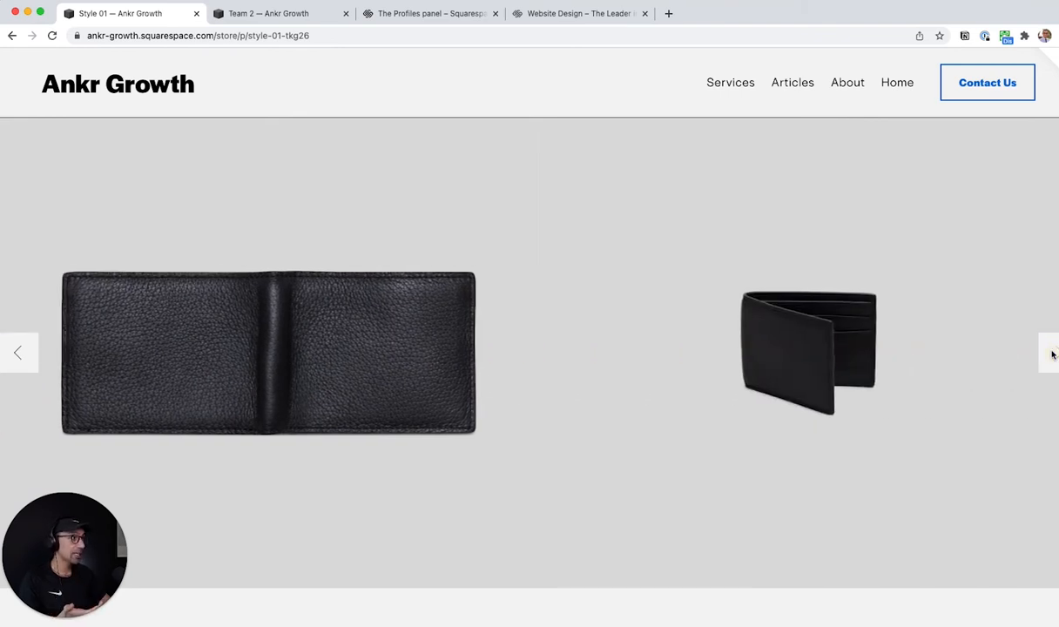
Set the Style 01 product's quantity to 2 and add it to the cart.
{"action": "scroll", "coordinate": [789, 375], "scroll_direction": "down", "scroll_amount": 5}
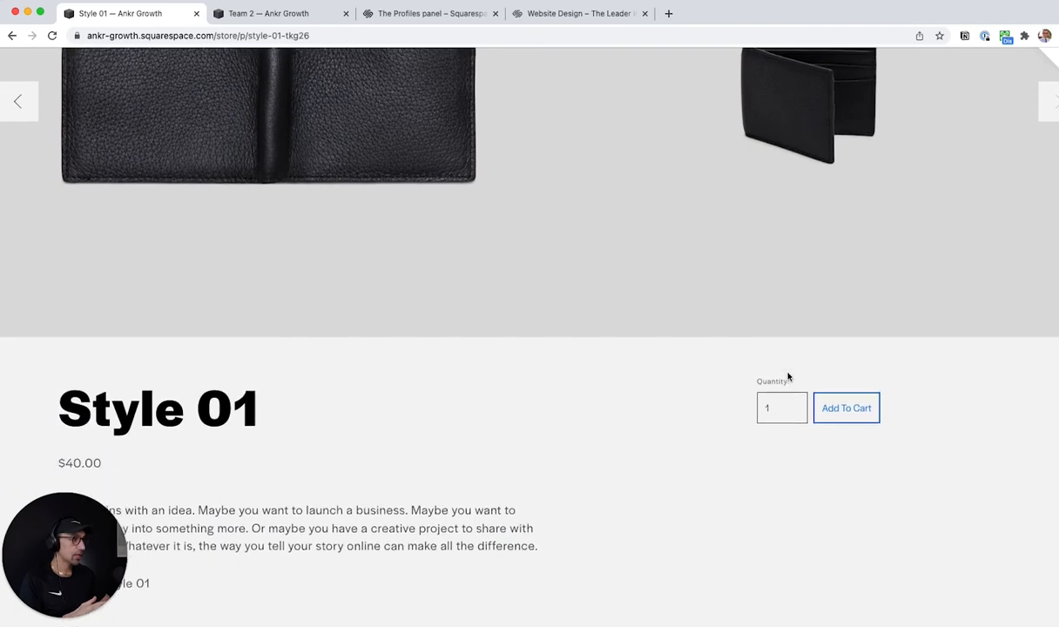
{"action": "scroll", "coordinate": [788, 374], "scroll_direction": "down", "scroll_amount": 4}
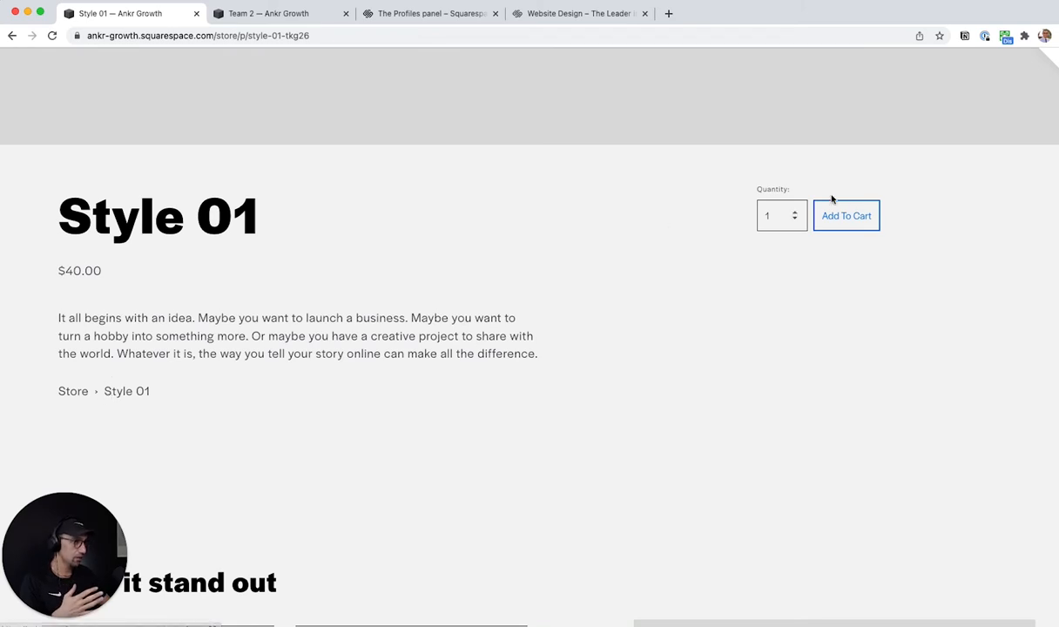
{"action": "left_click", "coordinate": [780, 217]}
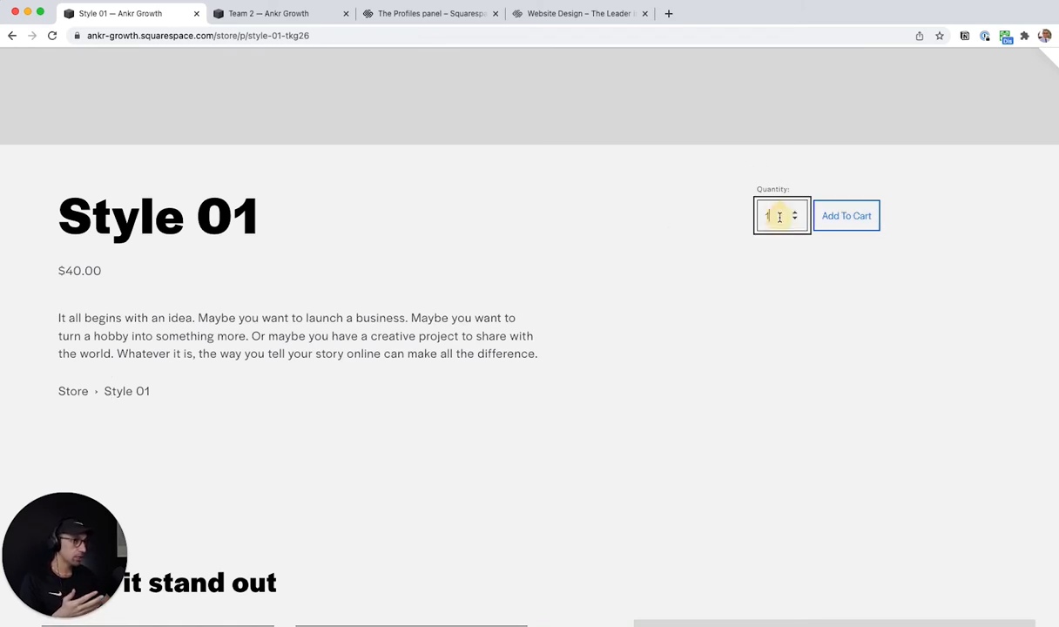
{"action": "key", "text": "BackSpace"}
{"action": "type", "text": "2"}
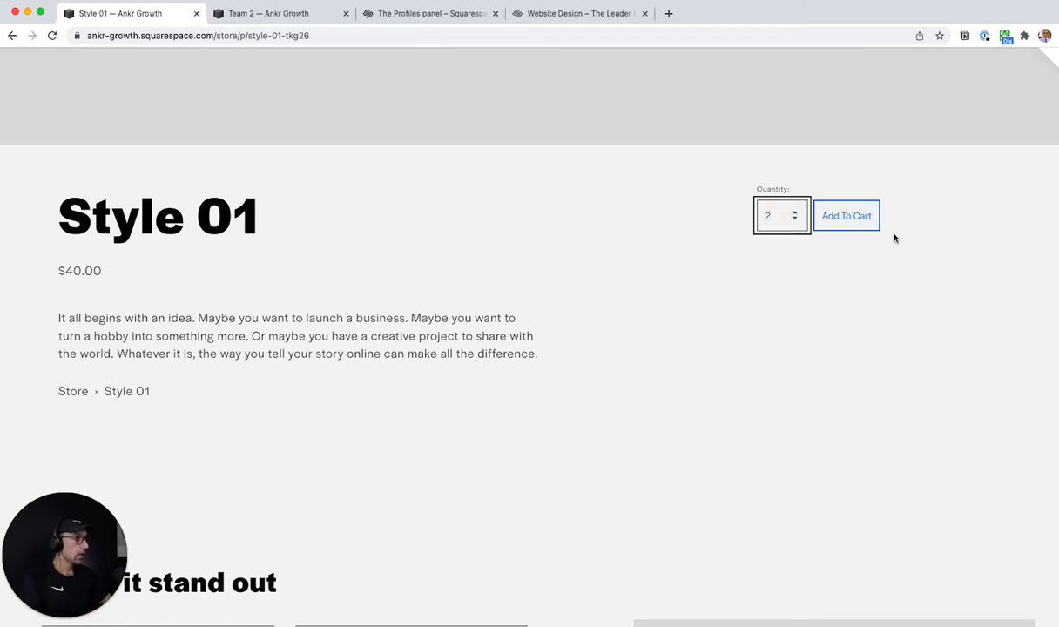
{"action": "left_click", "coordinate": [843, 222]}
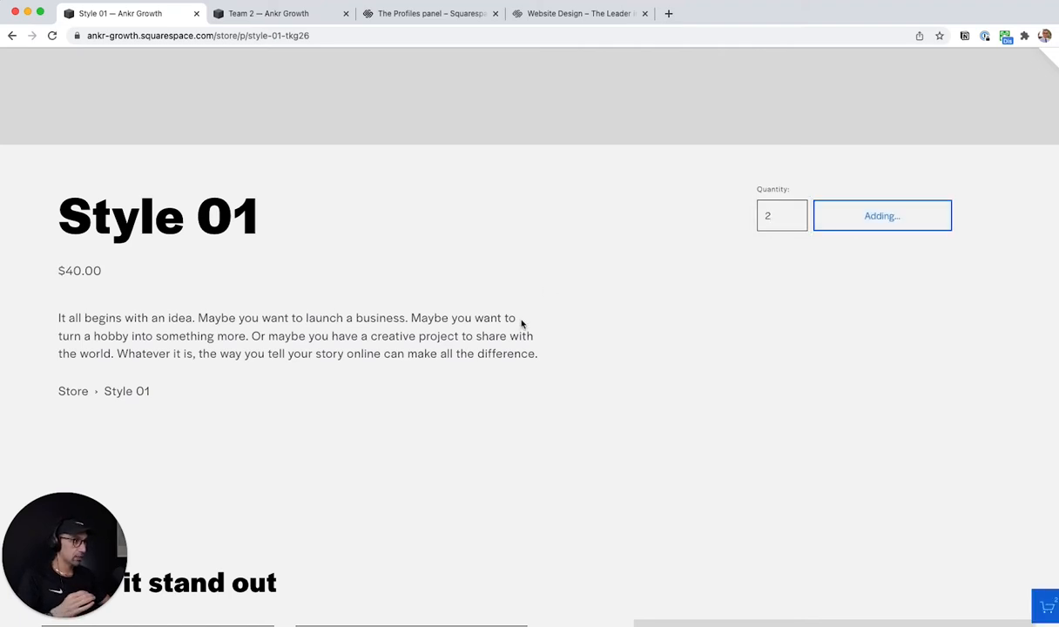
Review the additional product content down to the footer and return from the full-screen preview to the site editor.
{"action": "scroll", "coordinate": [576, 397], "scroll_direction": "down", "scroll_amount": 5}
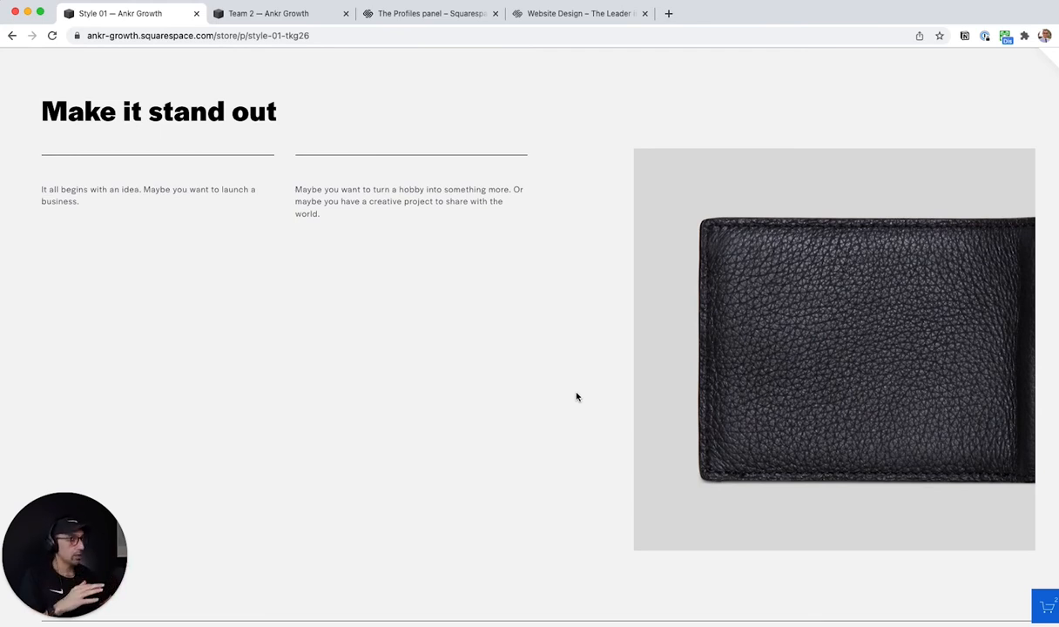
{"action": "scroll", "coordinate": [576, 396], "scroll_direction": "down", "scroll_amount": 5}
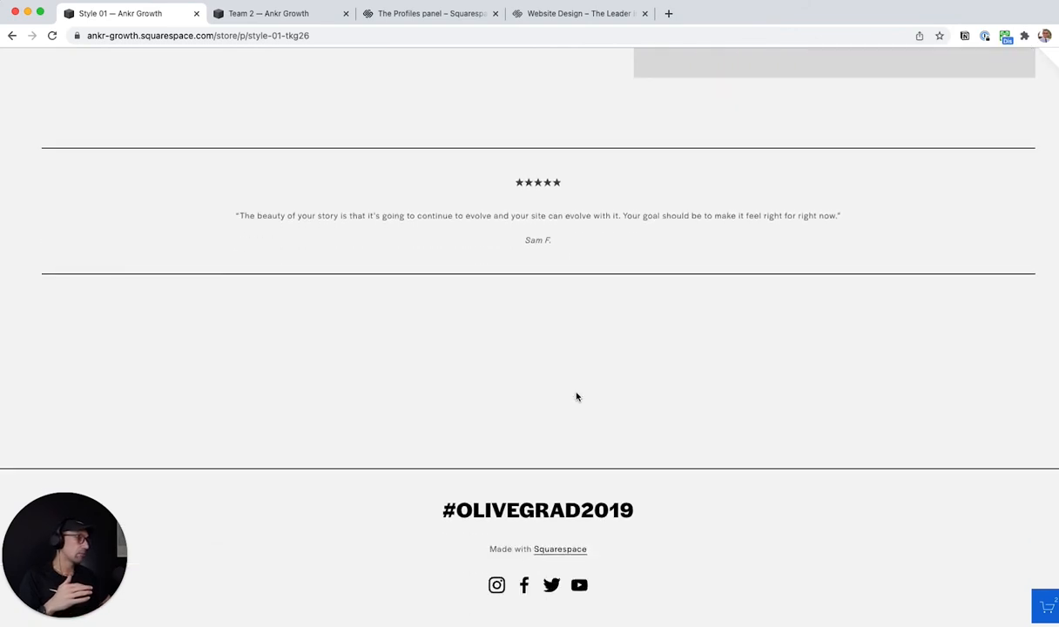
{"action": "scroll", "coordinate": [536, 511], "scroll_direction": "up", "scroll_amount": 15}
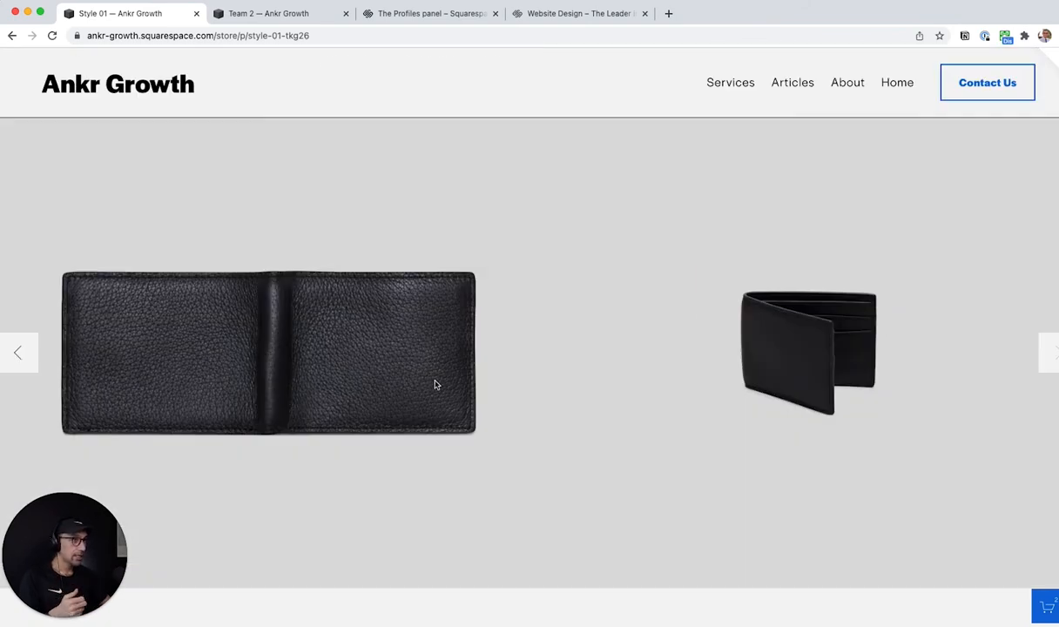
{"action": "key", "text": "Escape"}
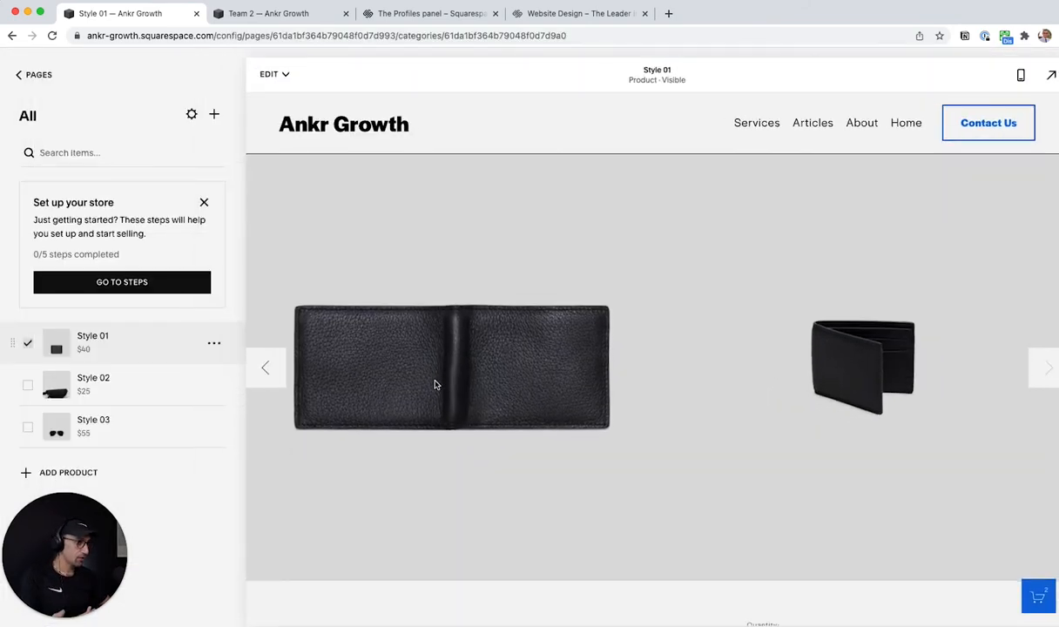
Open the Style 01 product section for editing and change its format to Wrap.
{"action": "scroll", "coordinate": [602, 410], "scroll_direction": "down", "scroll_amount": 2}
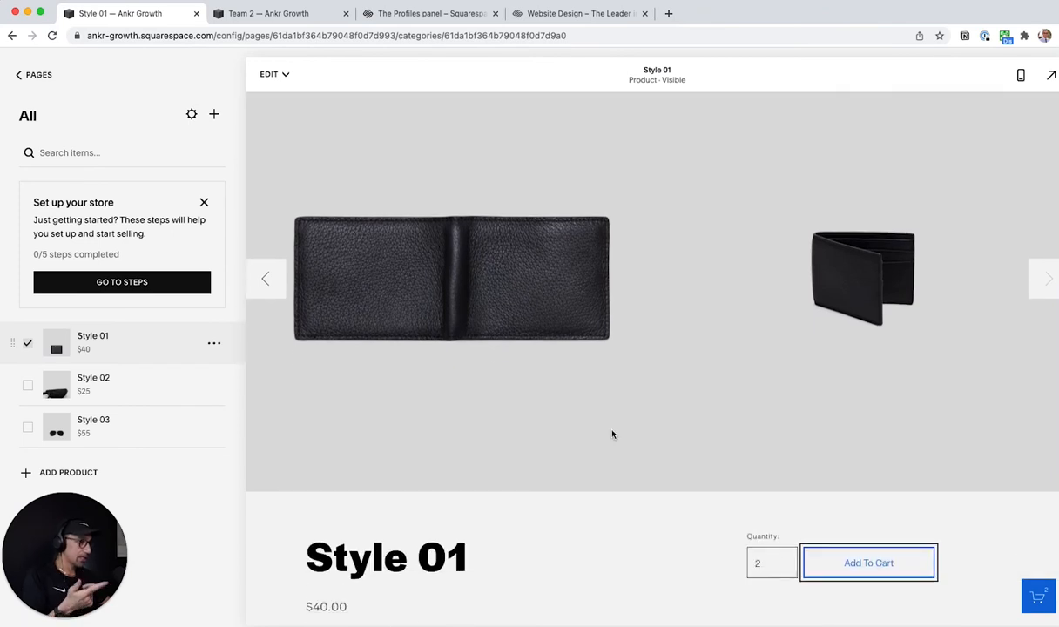
{"action": "double_click", "coordinate": [413, 564]}
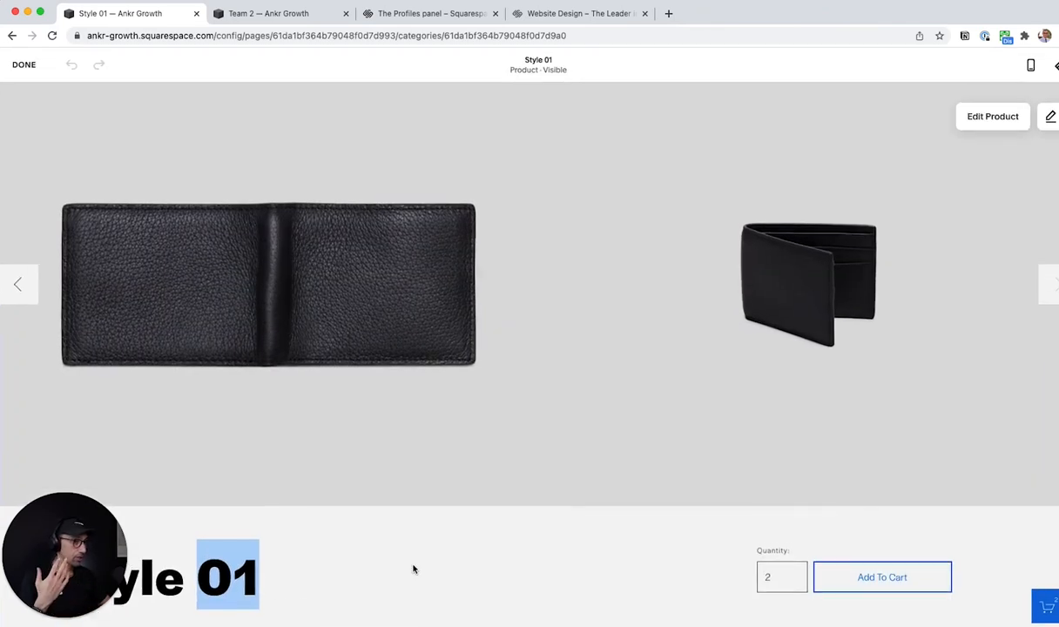
{"action": "scroll", "coordinate": [753, 284], "scroll_direction": "up", "scroll_amount": 2}
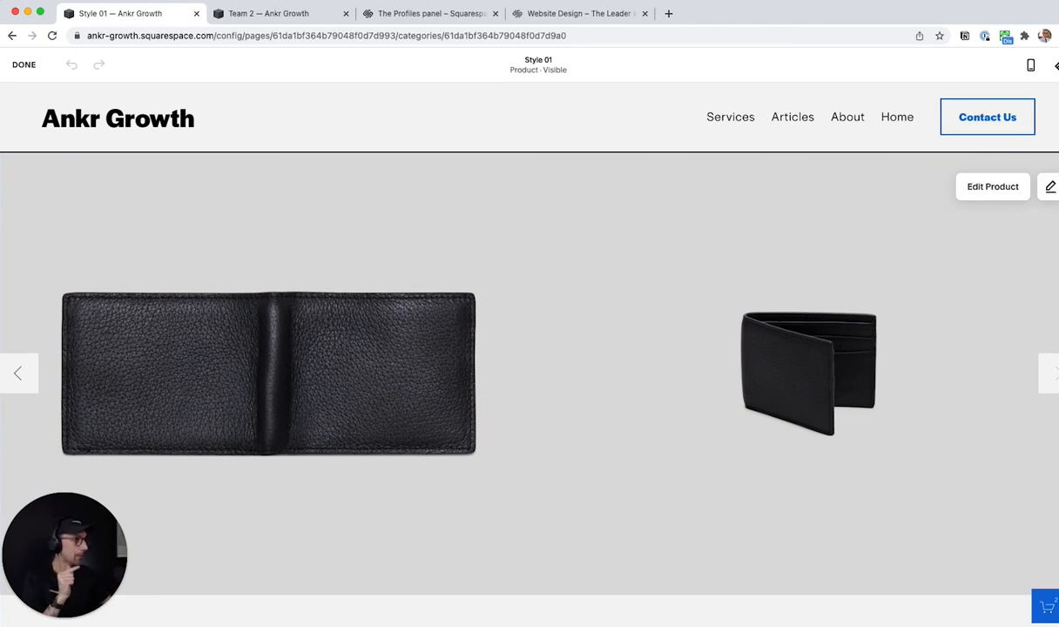
{"action": "left_click", "coordinate": [1050, 187]}
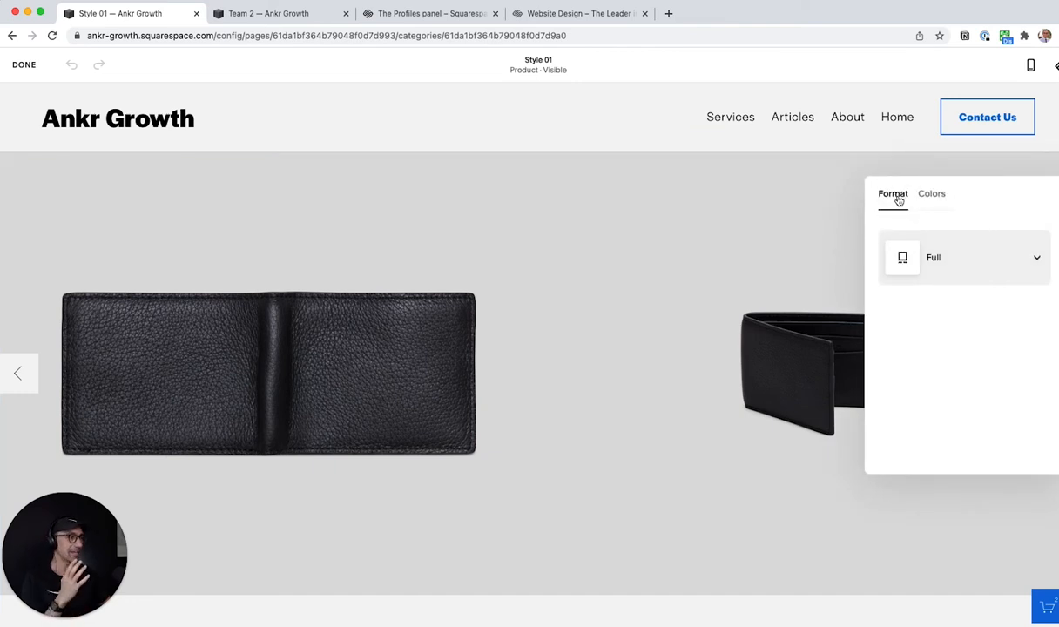
{"action": "left_click", "coordinate": [972, 255]}
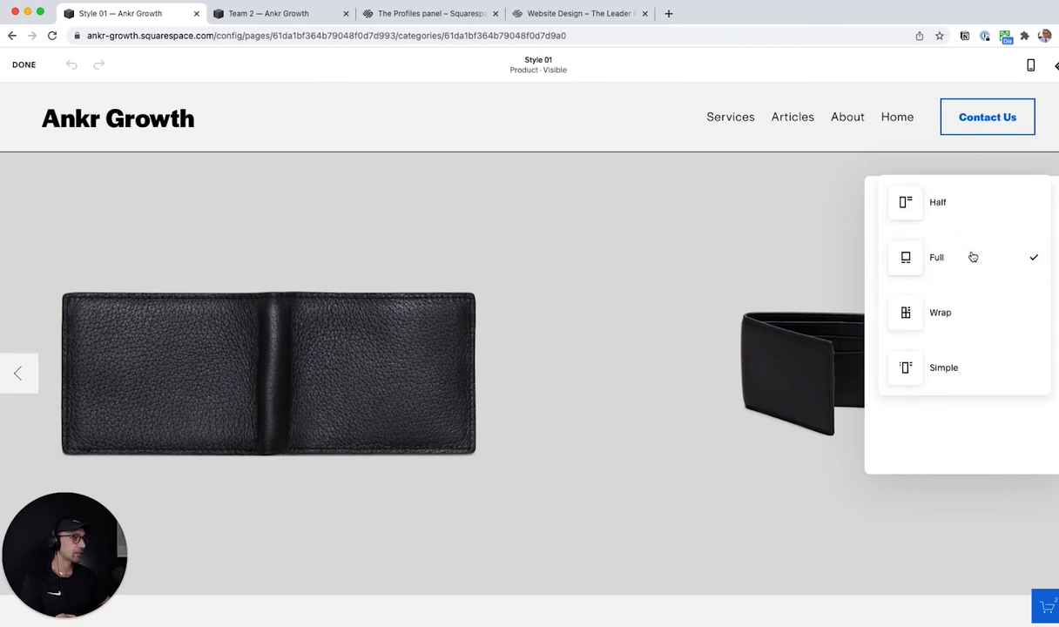
{"action": "left_click", "coordinate": [957, 315]}
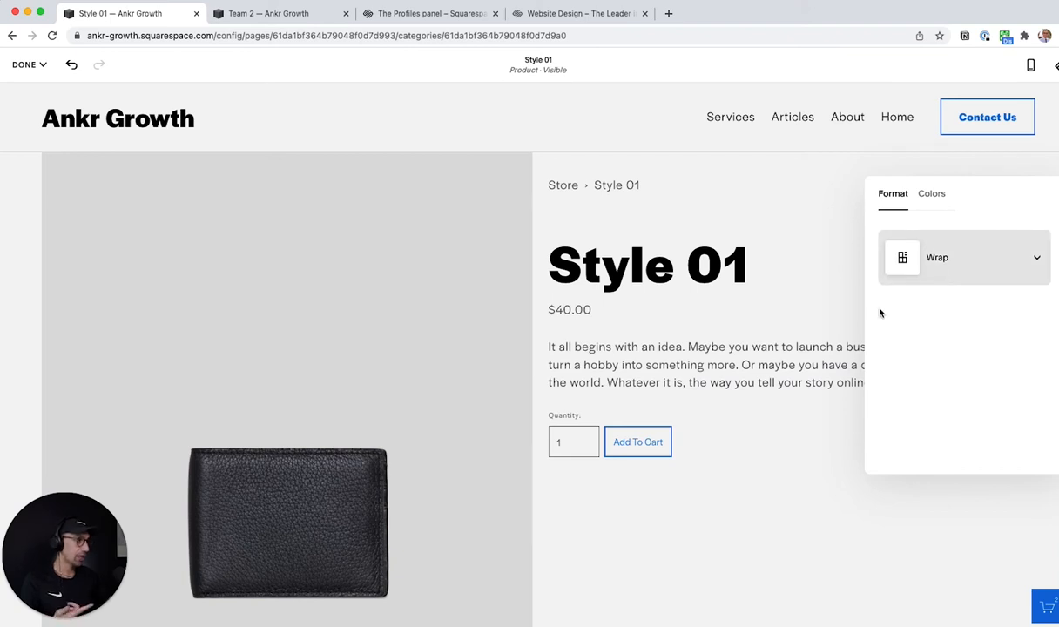
Close the section's format settings and examine how the Wrap layout arranges the product images and details.
{"action": "left_click", "coordinate": [772, 367]}
{"action": "scroll", "coordinate": [782, 410], "scroll_direction": "down", "scroll_amount": 1}
{"action": "scroll", "coordinate": [782, 411], "scroll_direction": "down", "scroll_amount": 10}
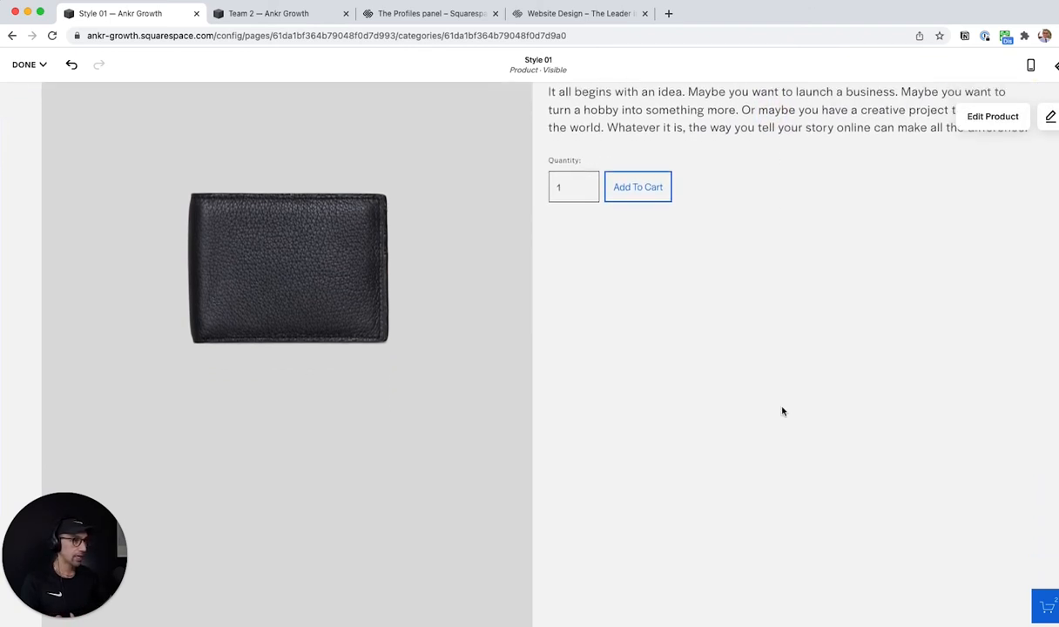
{"action": "scroll", "coordinate": [782, 411], "scroll_direction": "down", "scroll_amount": 10}
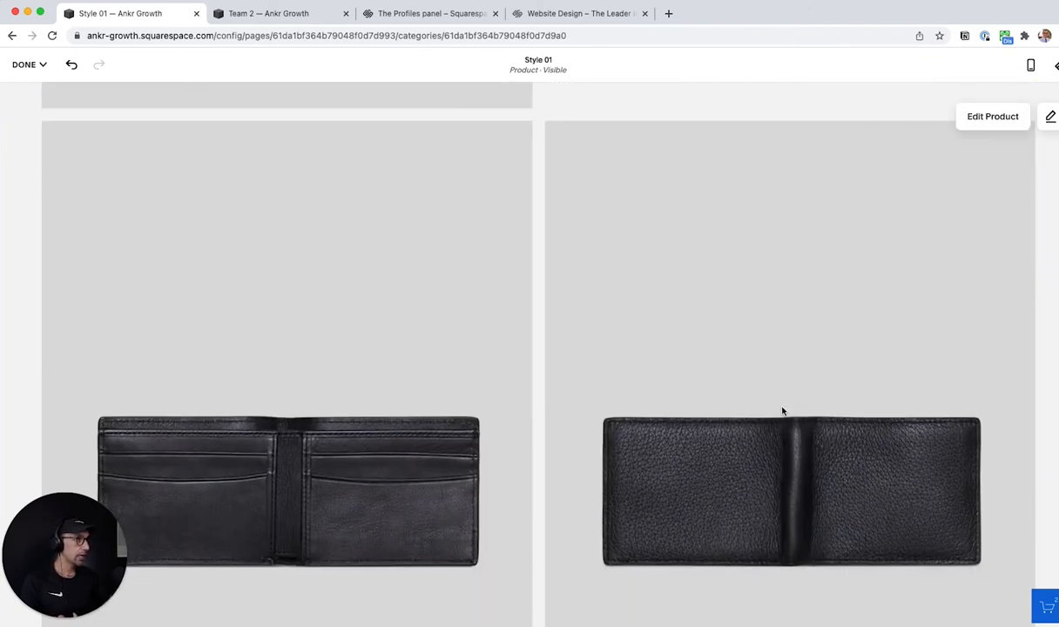
Examine the rest of the Wrap layout, from the image grid through the additional content down to the footer.
{"action": "scroll", "coordinate": [783, 411], "scroll_direction": "down", "scroll_amount": 1}
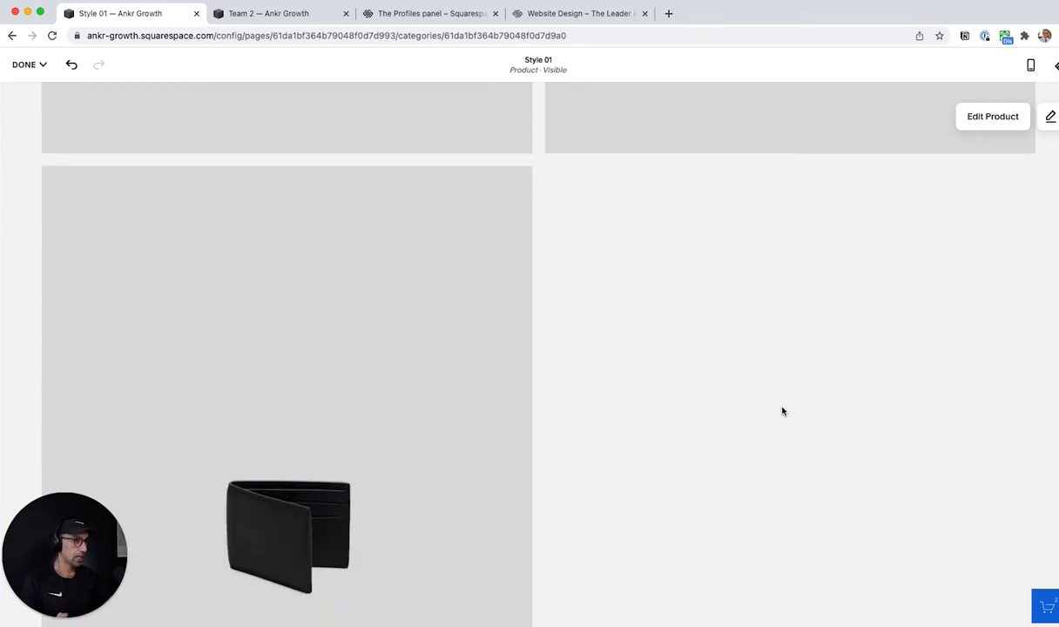
{"action": "scroll", "coordinate": [782, 412], "scroll_direction": "down", "scroll_amount": 3}
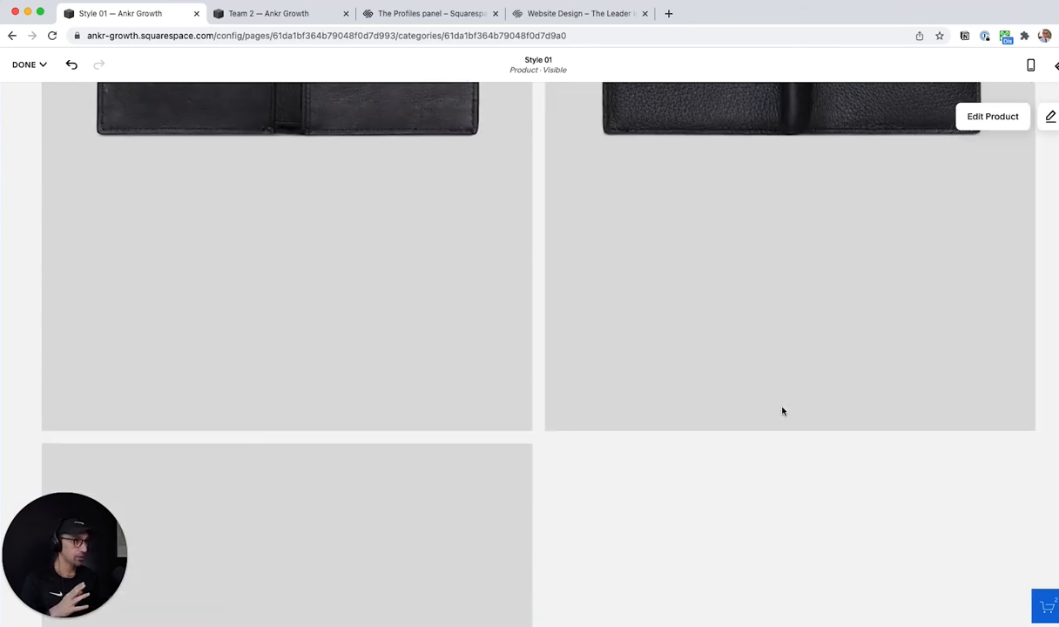
{"action": "scroll", "coordinate": [782, 411], "scroll_direction": "down", "scroll_amount": 6}
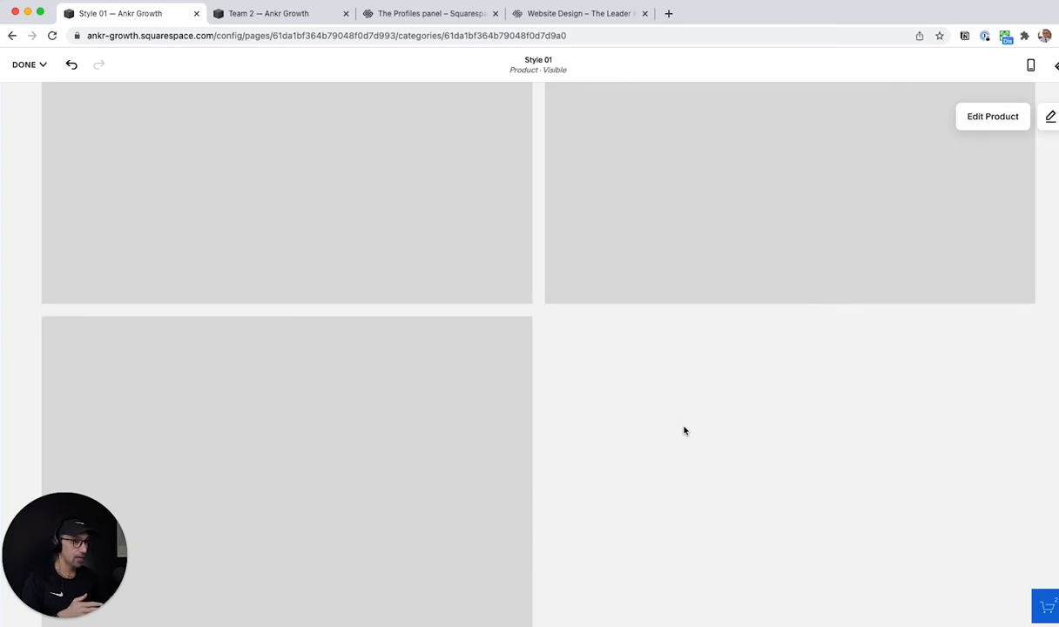
{"action": "scroll", "coordinate": [671, 431], "scroll_direction": "down", "scroll_amount": 4}
{"action": "scroll", "coordinate": [636, 426], "scroll_direction": "down", "scroll_amount": 5}
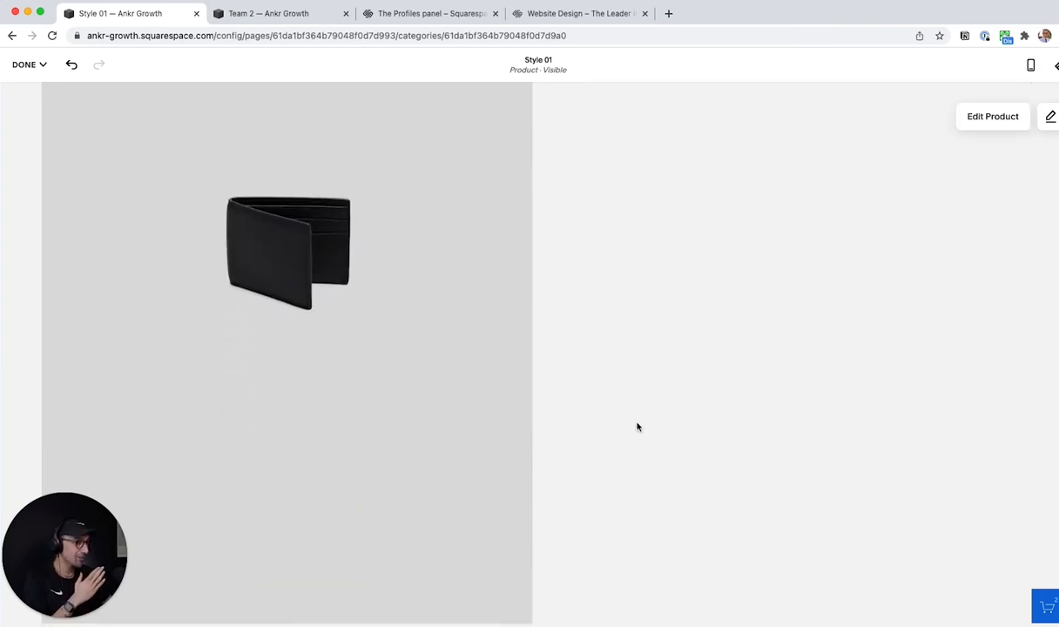
{"action": "scroll", "coordinate": [637, 427], "scroll_direction": "down", "scroll_amount": 7}
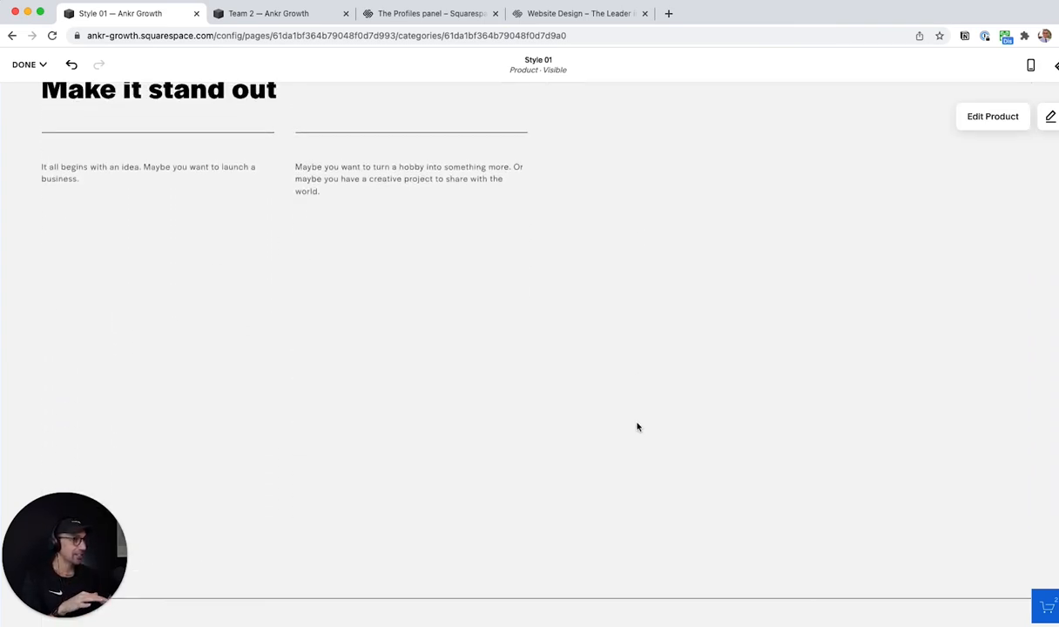
{"action": "scroll", "coordinate": [637, 427], "scroll_direction": "down", "scroll_amount": 8}
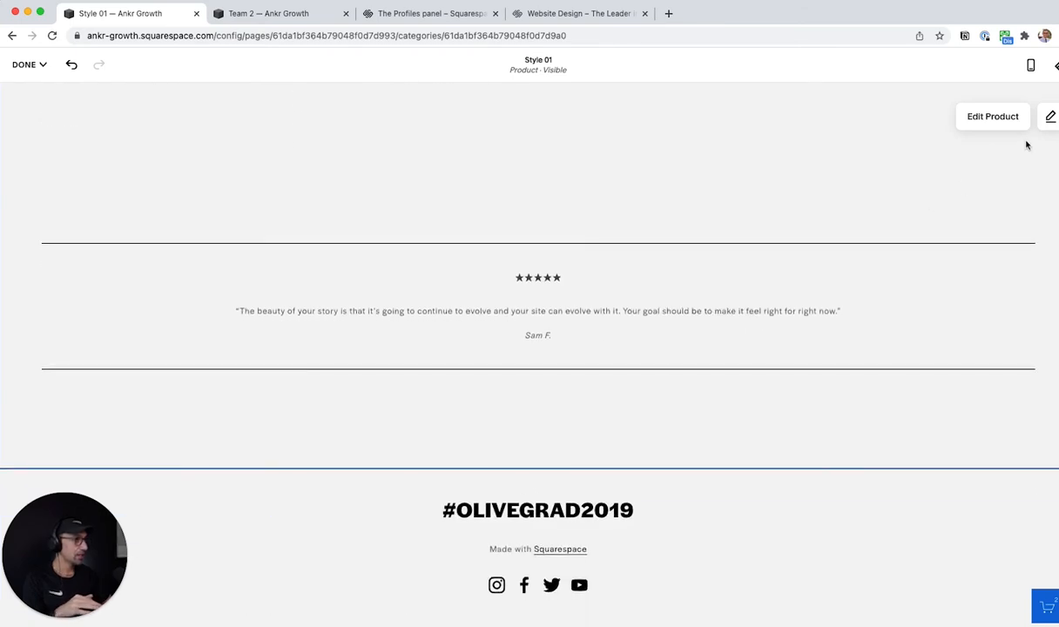
Open the Style 01 product section for editing and change its format to Half.
{"action": "left_click", "coordinate": [1052, 121]}
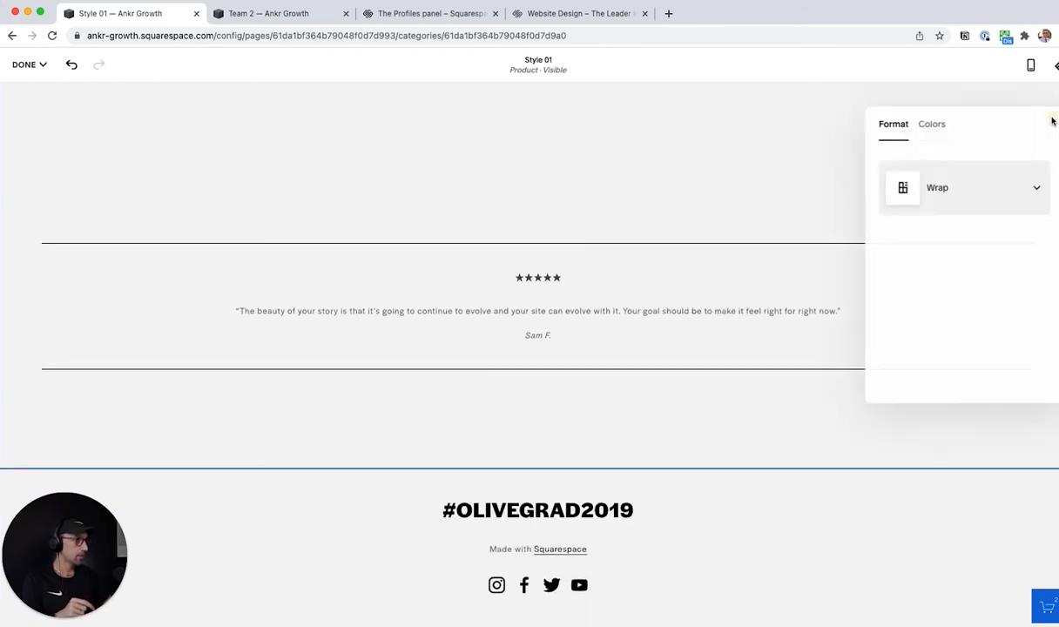
{"action": "left_click", "coordinate": [953, 187]}
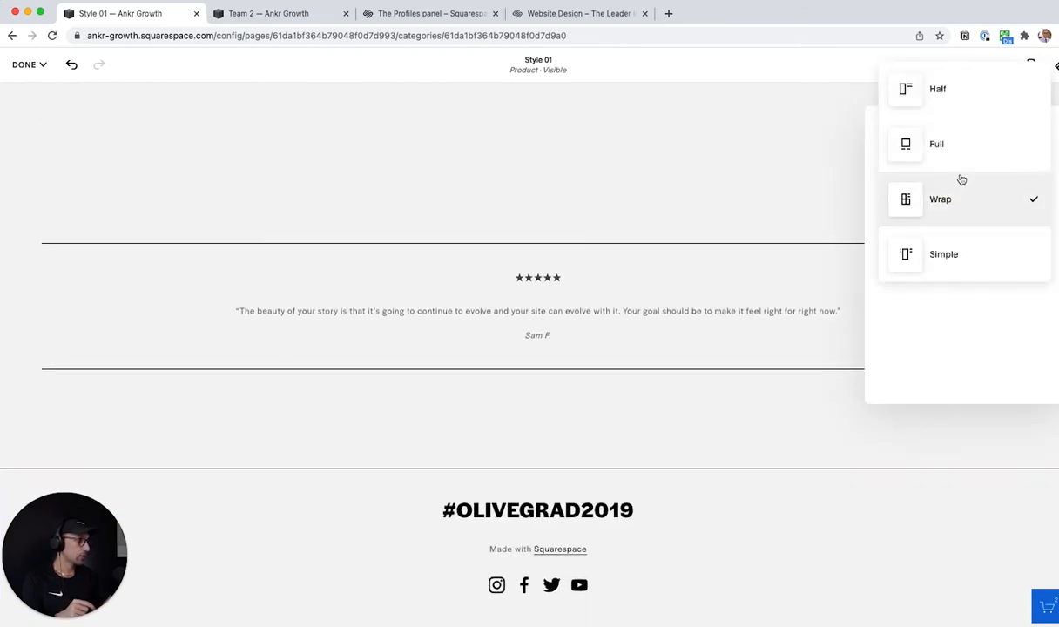
{"action": "left_click", "coordinate": [951, 90]}
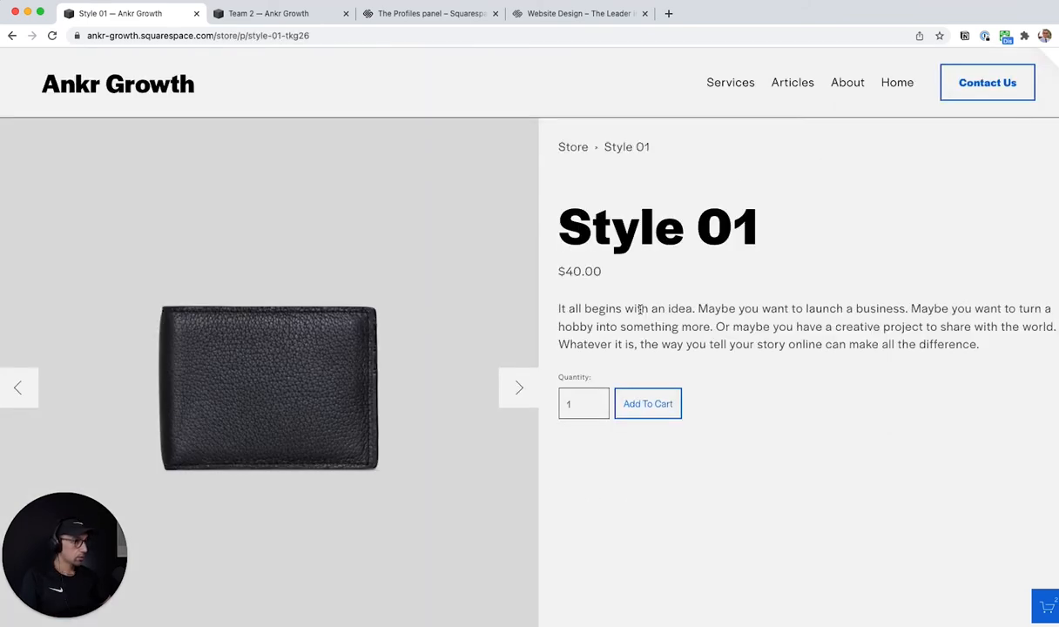
Examine the Half layout in the full-screen preview and advance the gallery to the open-wallet image.
{"action": "scroll", "coordinate": [640, 309], "scroll_direction": "down", "scroll_amount": 2}
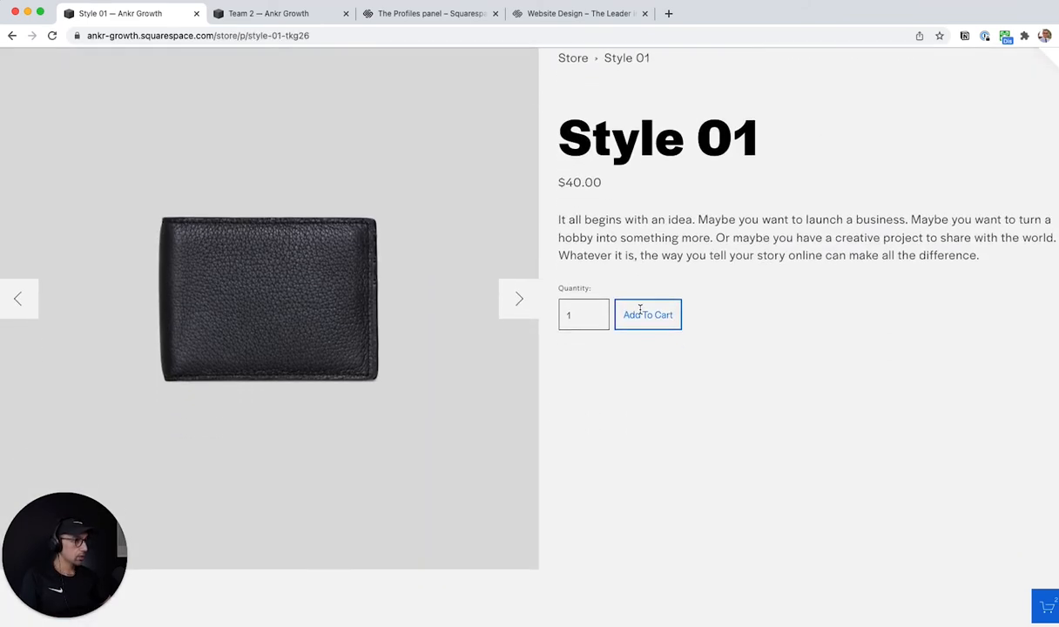
{"action": "scroll", "coordinate": [641, 310], "scroll_direction": "down", "scroll_amount": 2}
{"action": "scroll", "coordinate": [640, 309], "scroll_direction": "up", "scroll_amount": 3}
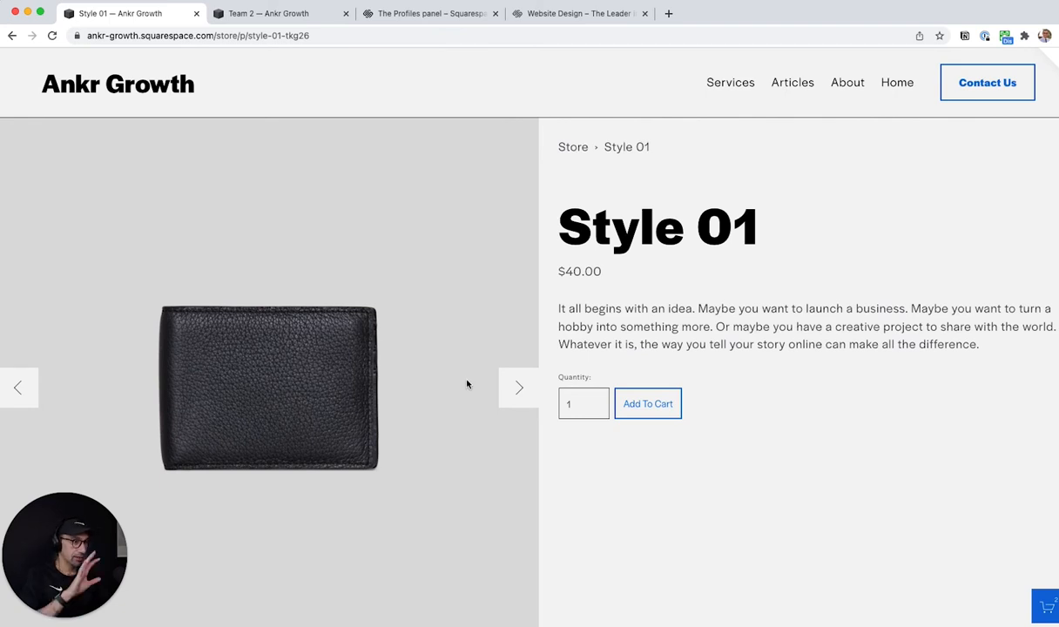
{"action": "left_click", "coordinate": [516, 388]}
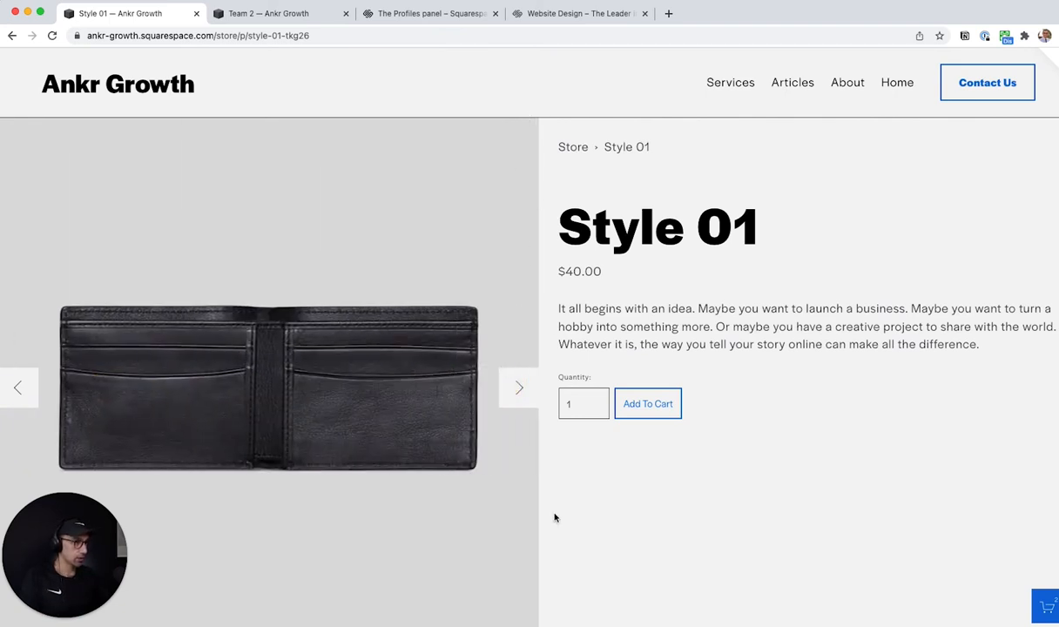
{"action": "scroll", "coordinate": [279, 395], "scroll_direction": "down", "scroll_amount": 5}
{"action": "scroll", "coordinate": [279, 395], "scroll_direction": "up", "scroll_amount": 5}
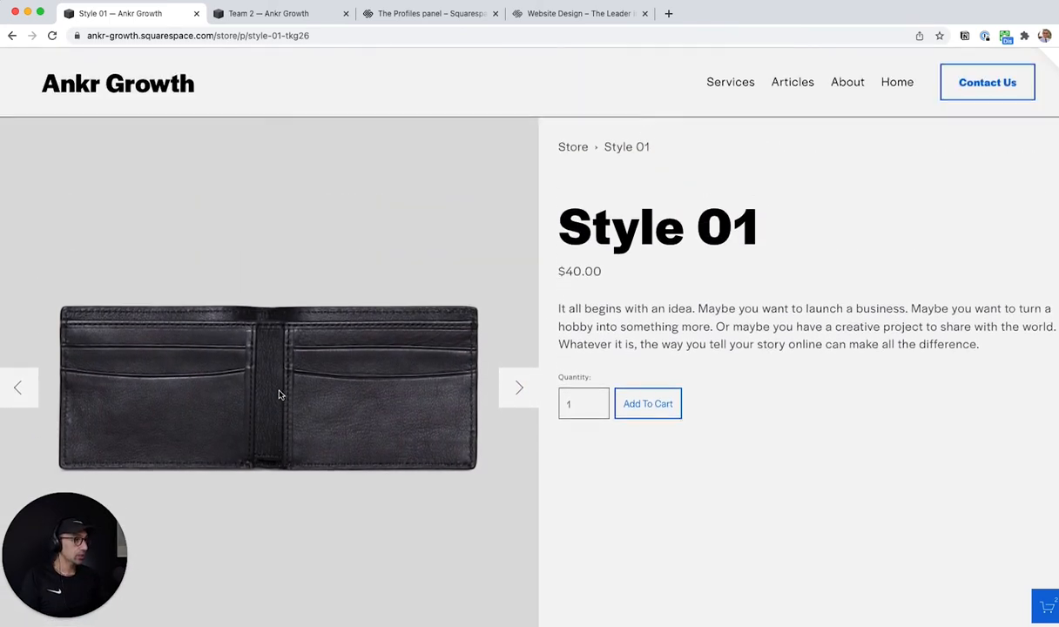
Review the additional content below the Half layout down to the footer and return to the top of the page.
{"action": "scroll", "coordinate": [278, 395], "scroll_direction": "down", "scroll_amount": 10}
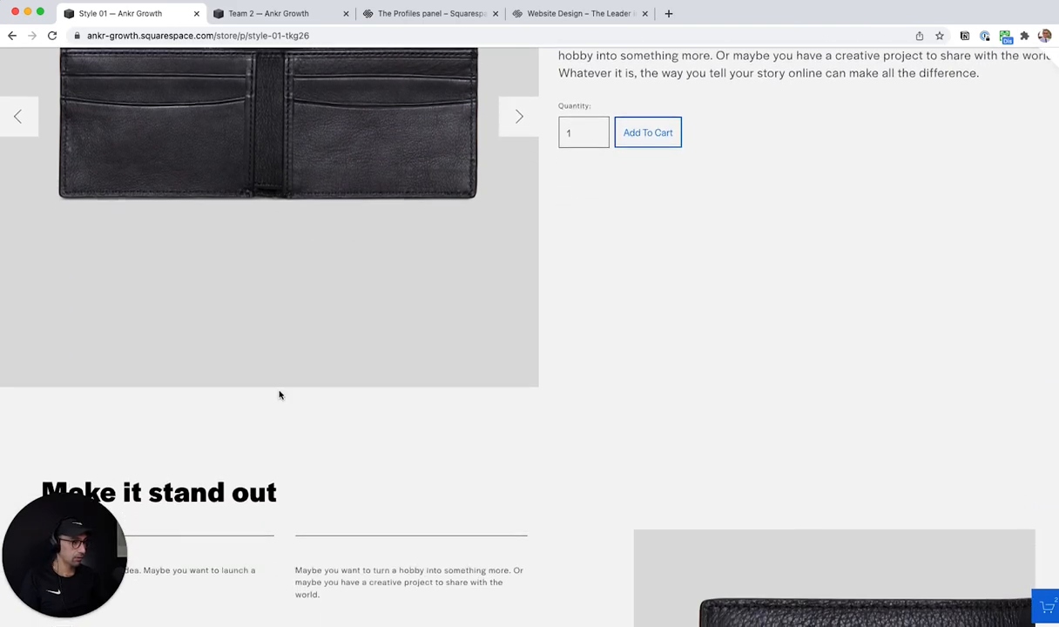
{"action": "scroll", "coordinate": [279, 394], "scroll_direction": "down", "scroll_amount": 9}
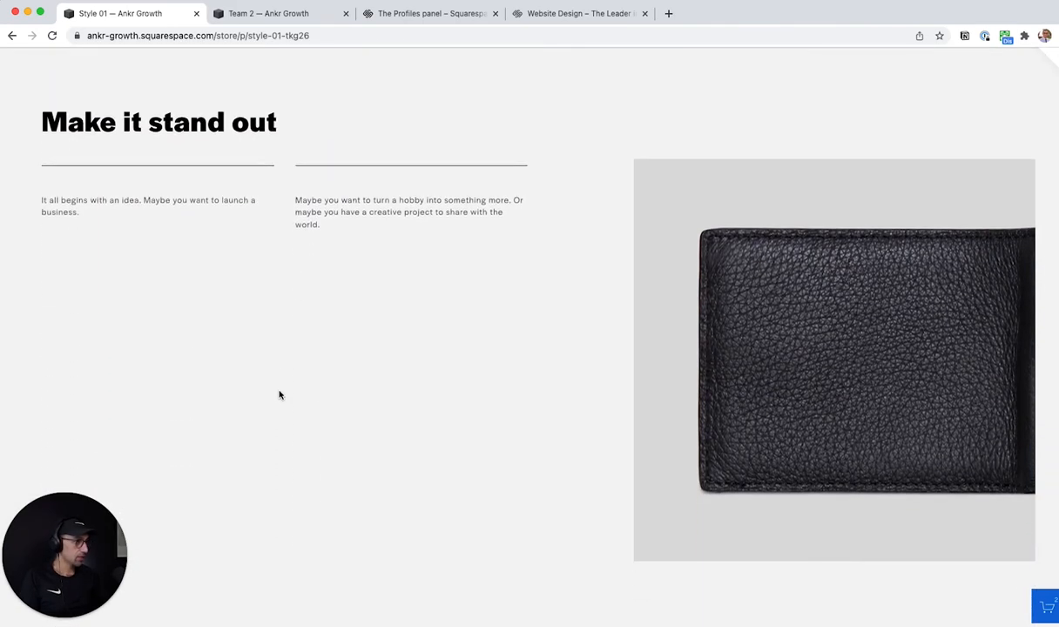
{"action": "scroll", "coordinate": [279, 395], "scroll_direction": "down", "scroll_amount": 7}
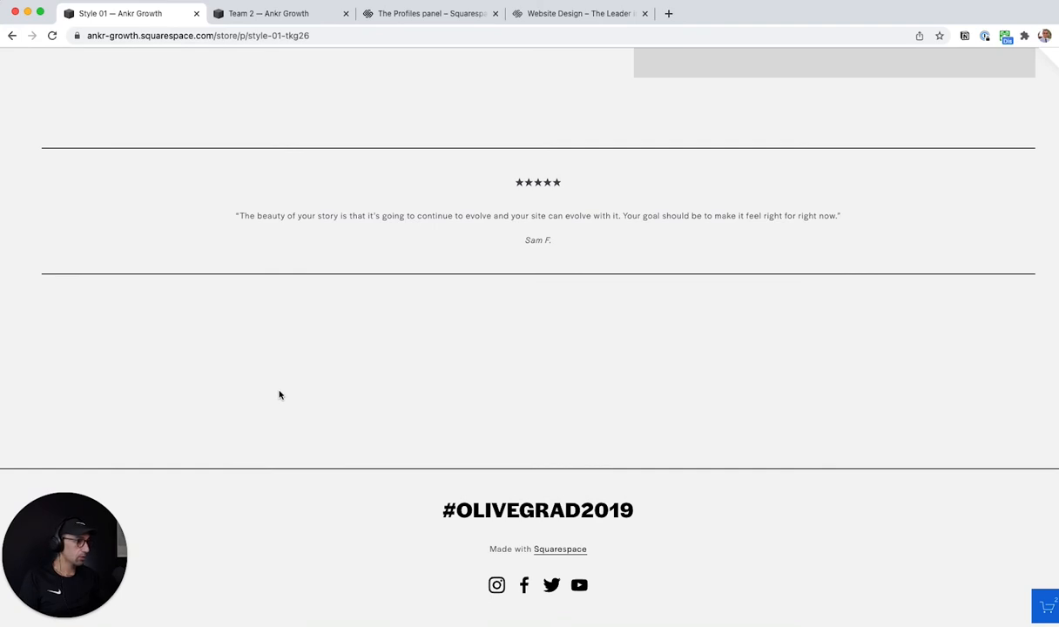
{"action": "scroll", "coordinate": [278, 395], "scroll_direction": "up", "scroll_amount": 20}
Leave the full-screen preview and check how the Style 02 and Style 03 product pages are laid out.
{"action": "key", "text": "Escape"}
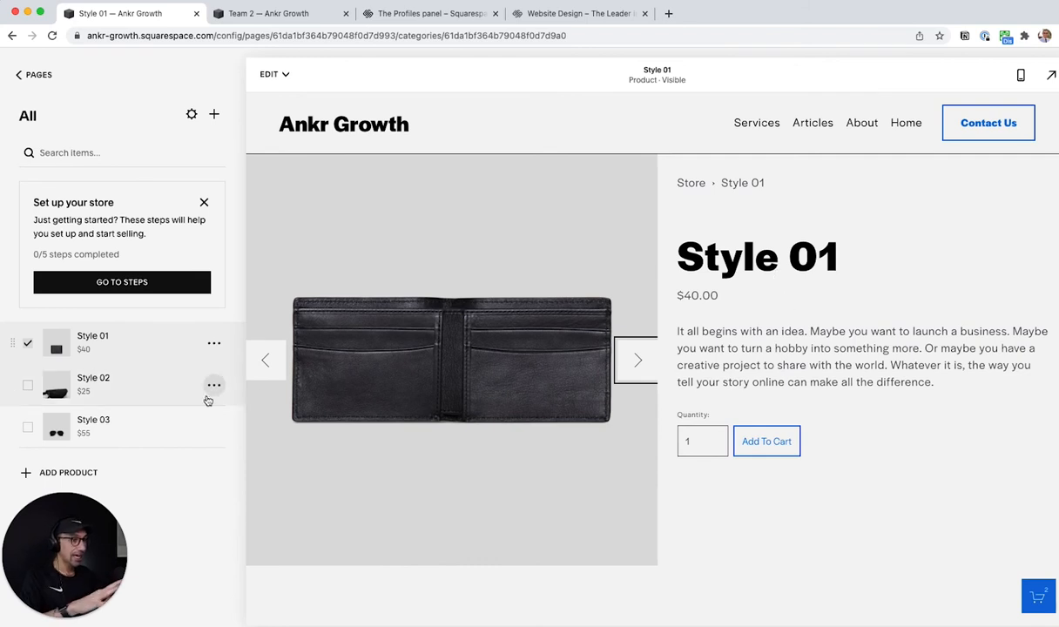
{"action": "left_click", "coordinate": [93, 388]}
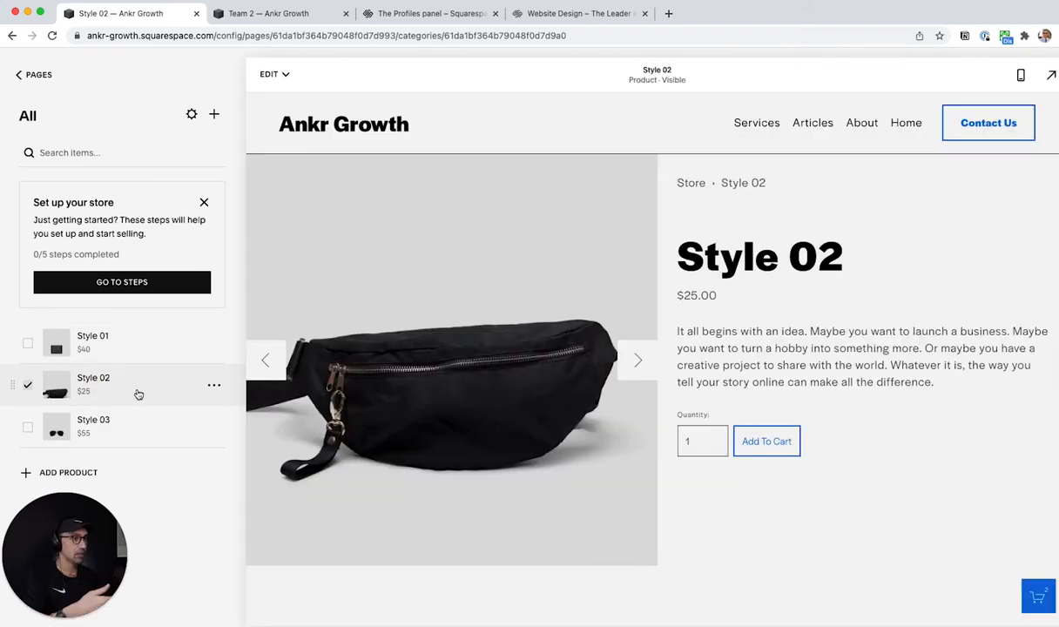
{"action": "left_click", "coordinate": [124, 436]}
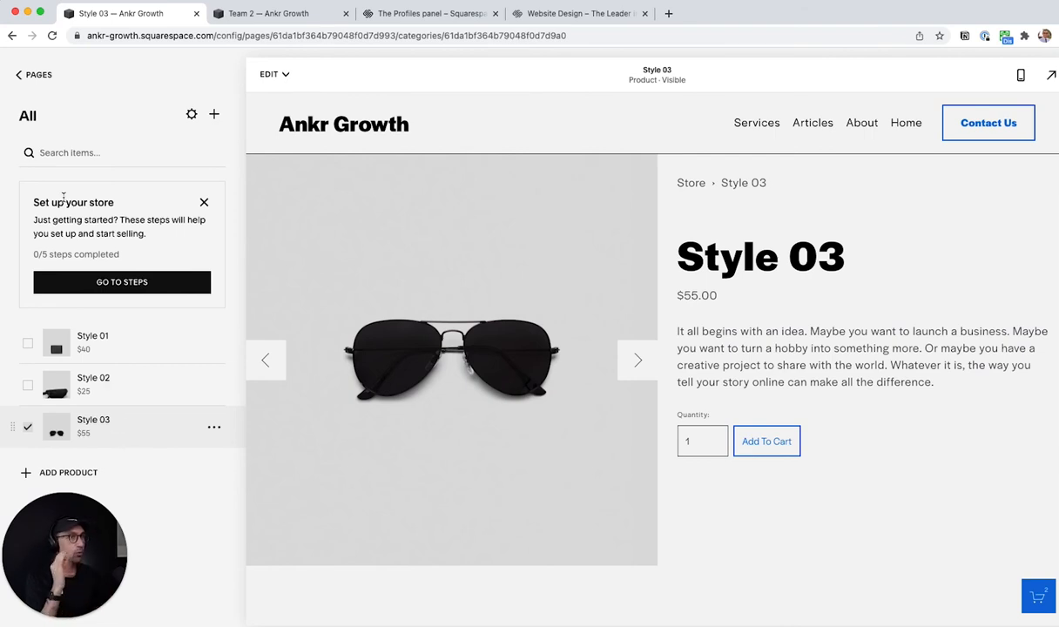
Allow waitlist signups in the Commerce waitlist settings and dismiss the premium upgrade offer.
{"action": "left_click", "coordinate": [43, 76]}
{"action": "left_click", "coordinate": [43, 77]}
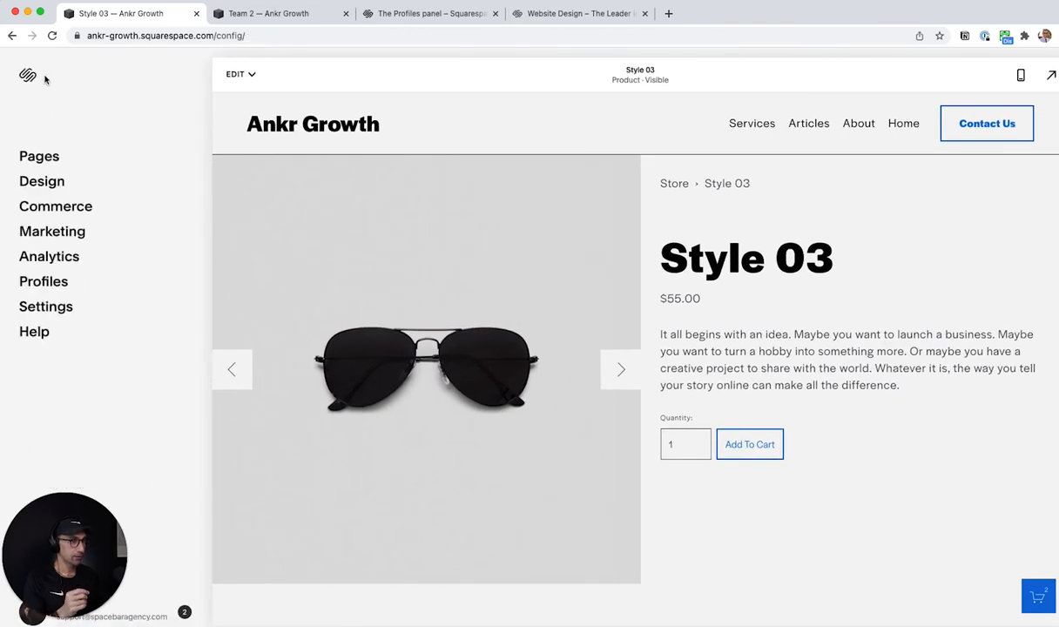
{"action": "left_click", "coordinate": [70, 208]}
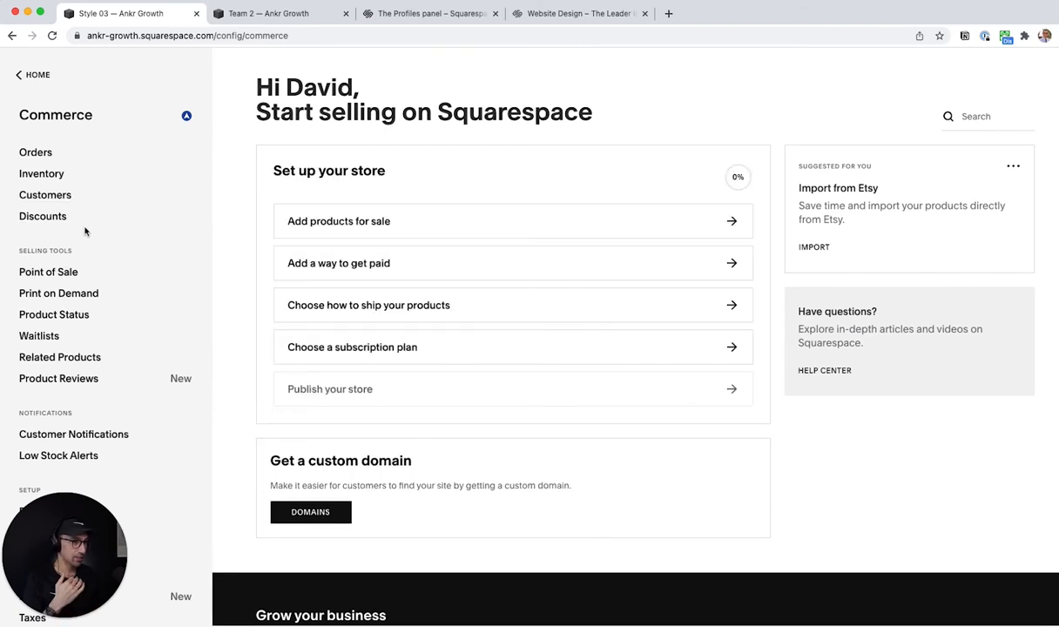
{"action": "left_click", "coordinate": [40, 336]}
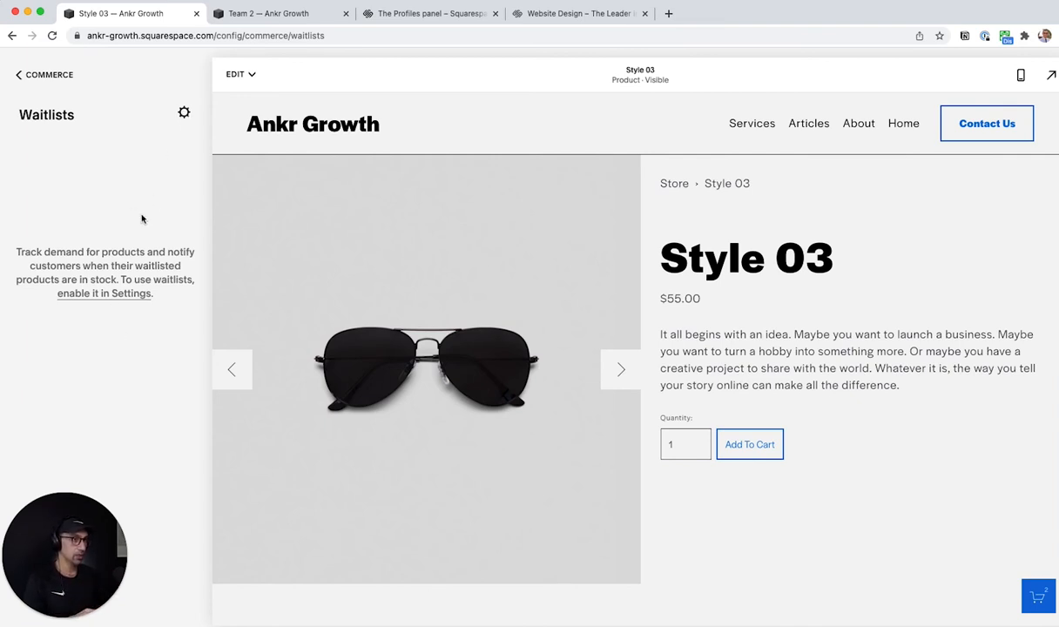
{"action": "left_click", "coordinate": [184, 113]}
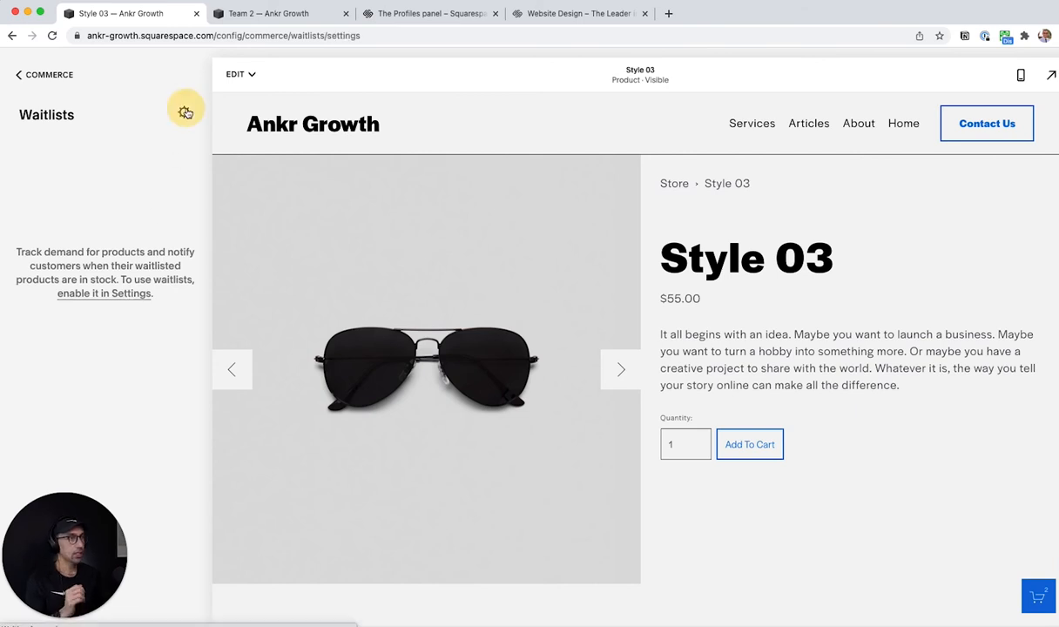
{"action": "left_click", "coordinate": [182, 236]}
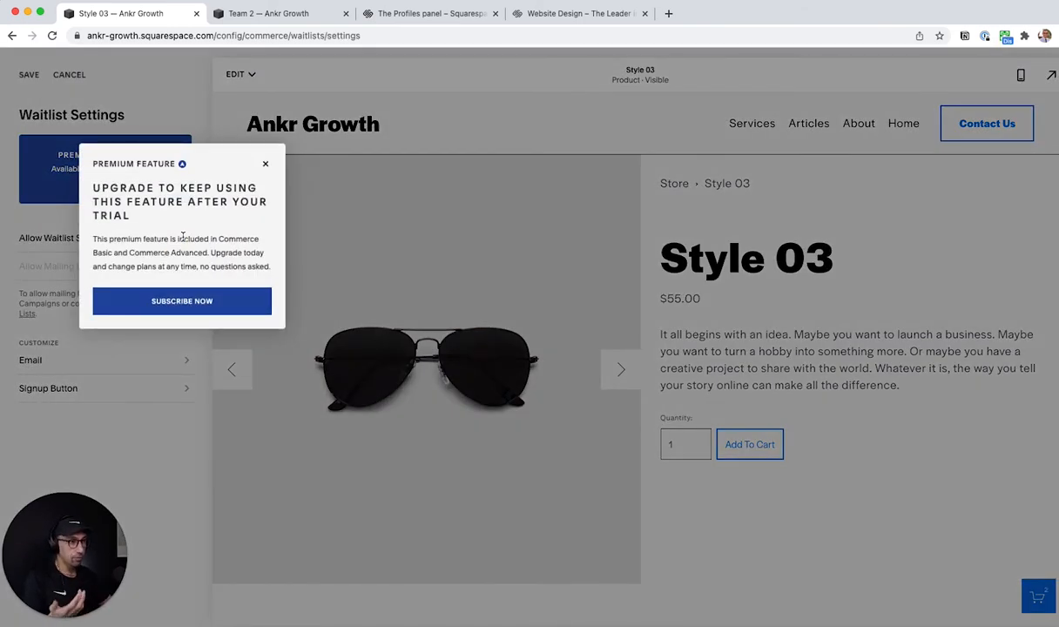
{"action": "left_click", "coordinate": [266, 164]}
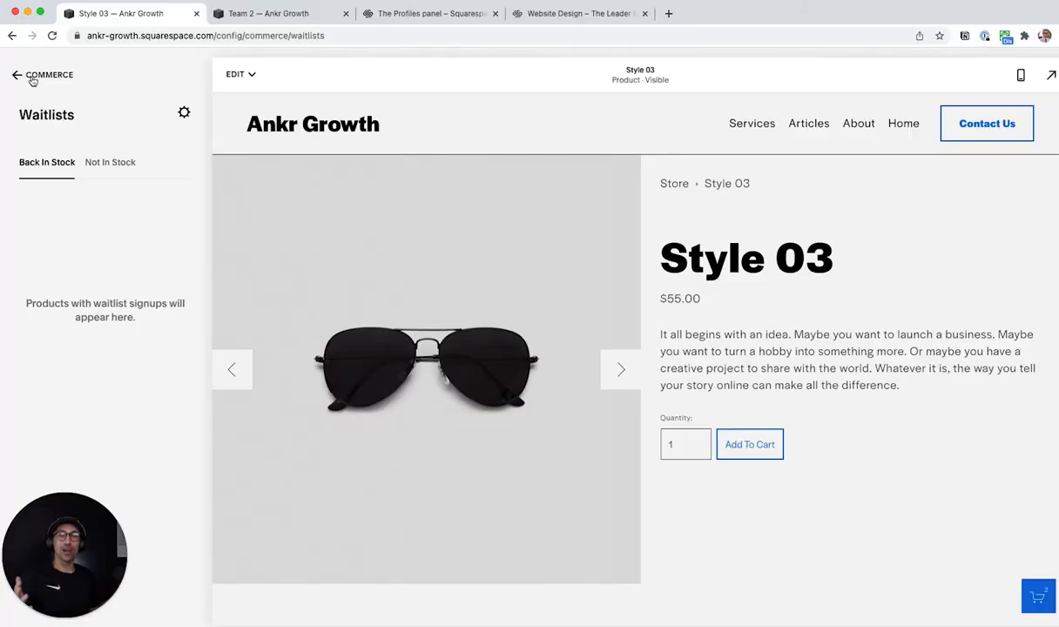
Return to the Commerce overview, open the Pickup settings and start a new pickup option.
{"action": "left_click", "coordinate": [32, 77]}
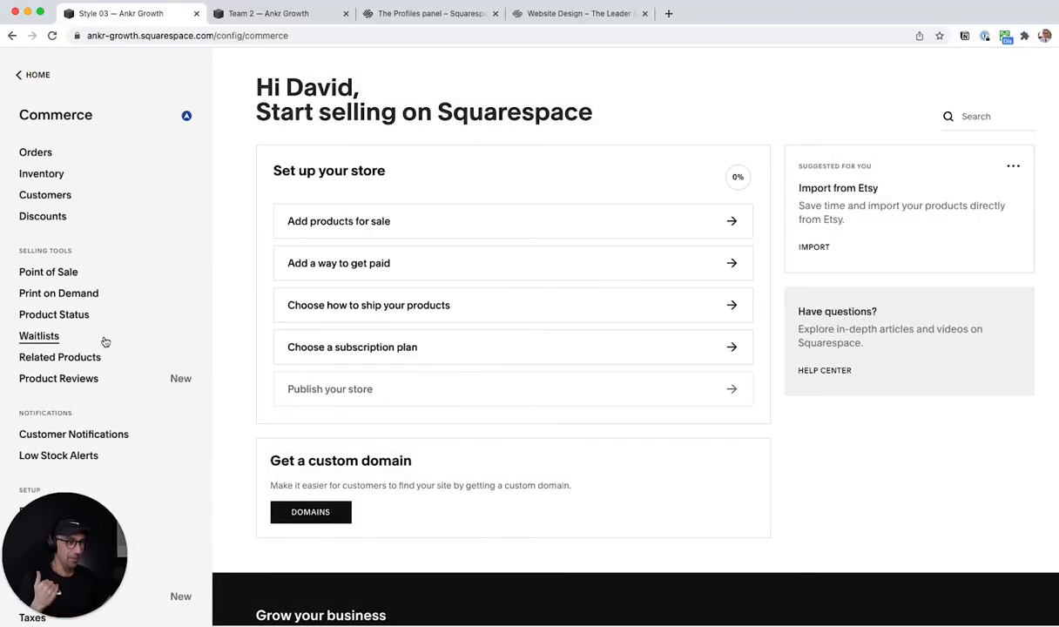
{"action": "scroll", "coordinate": [103, 342], "scroll_direction": "down", "scroll_amount": 2}
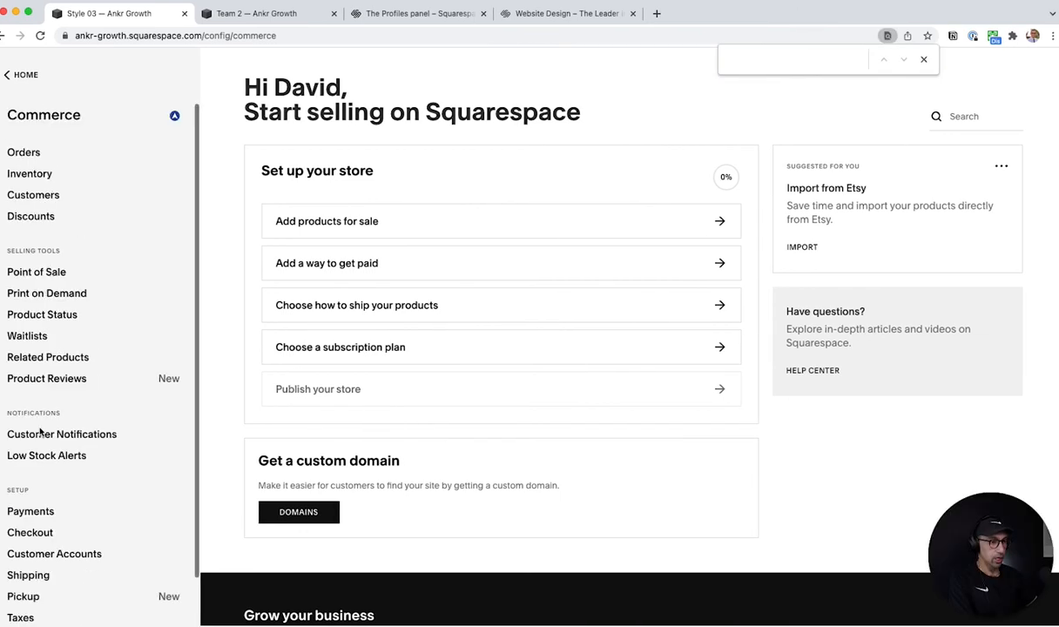
{"action": "scroll", "coordinate": [41, 432], "scroll_direction": "down", "scroll_amount": 2}
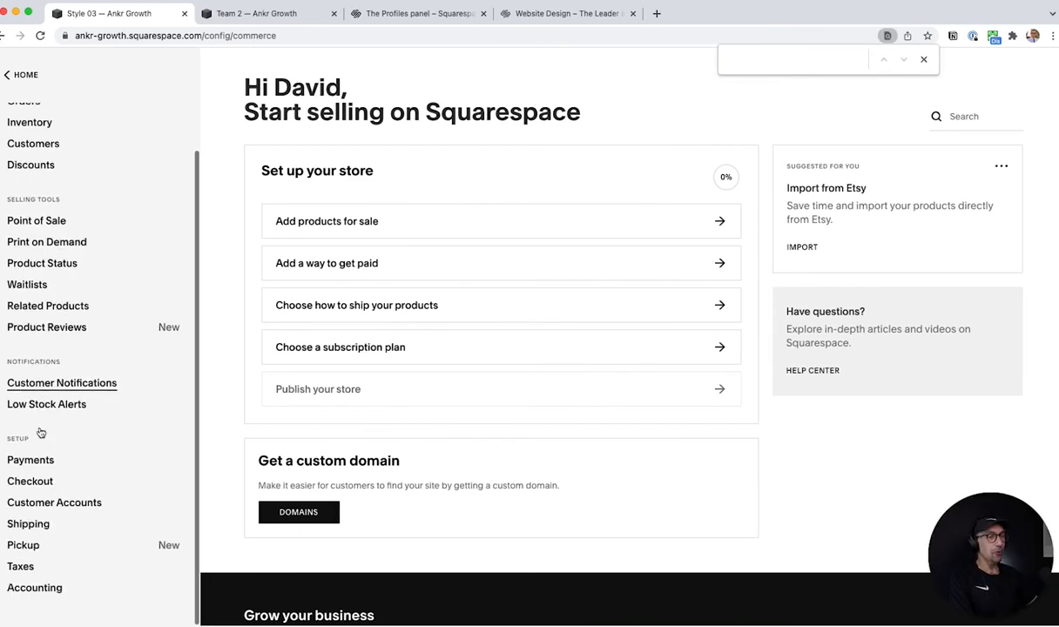
{"action": "left_click", "coordinate": [24, 545]}
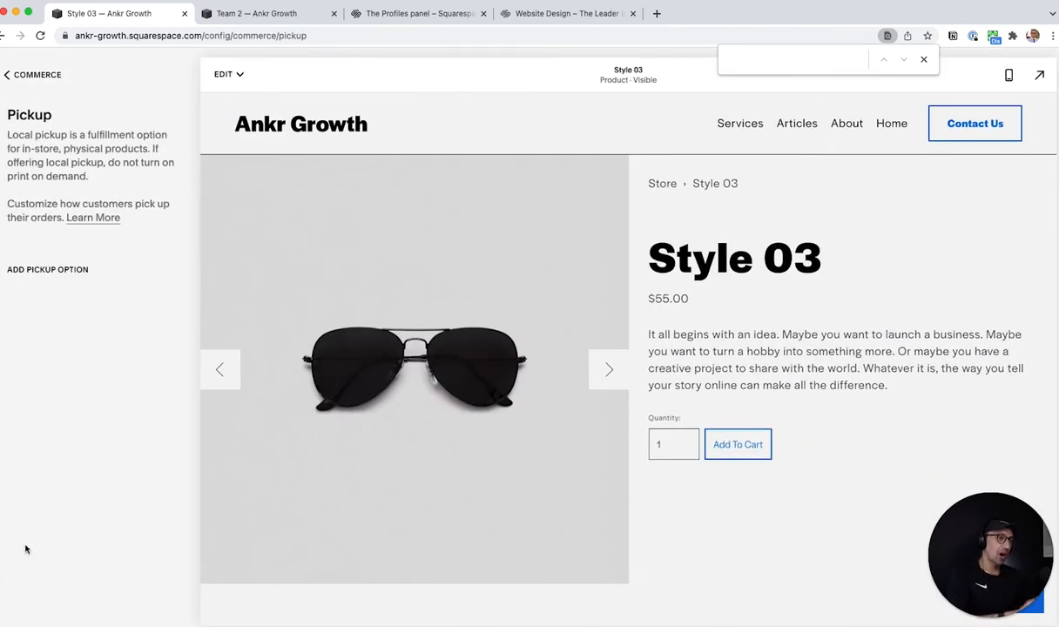
{"action": "left_click", "coordinate": [47, 270]}
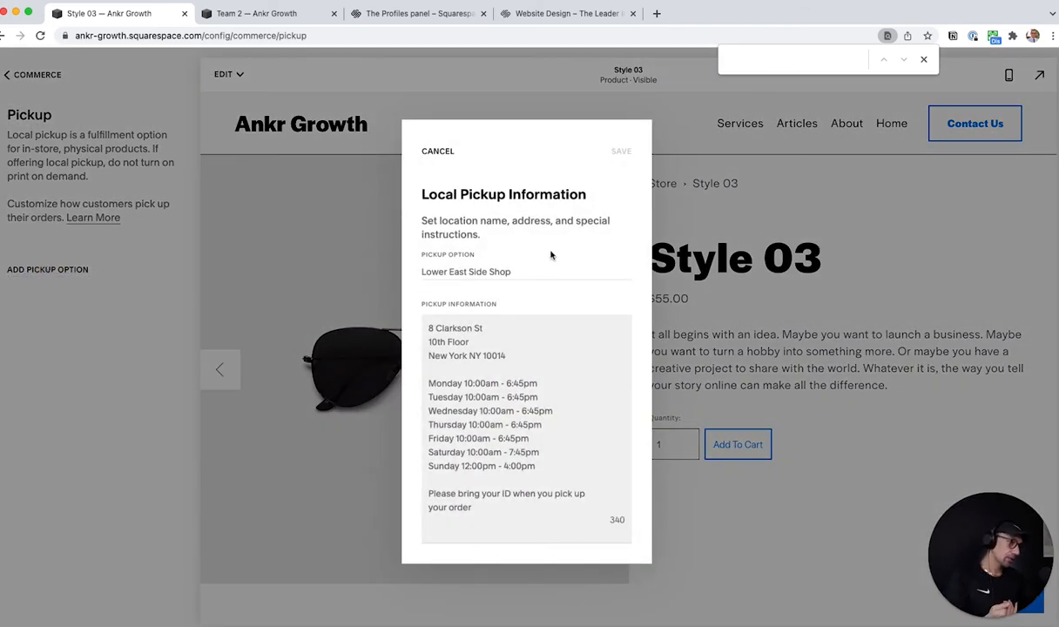
Name the pickup option "At our Newport Beach Store".
{"action": "left_click", "coordinate": [511, 271]}
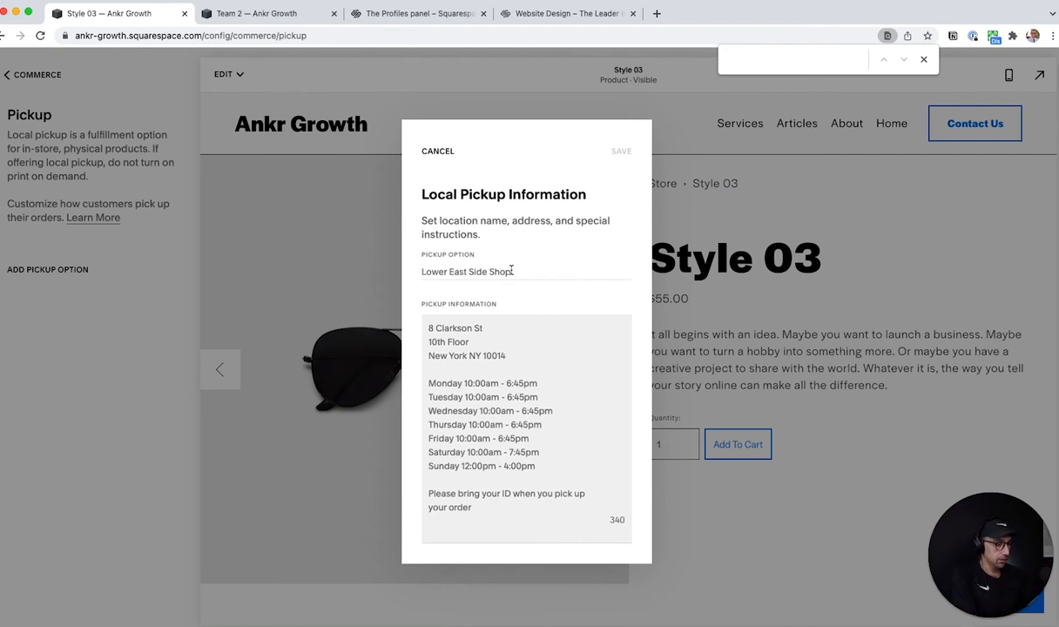
{"action": "key", "text": "super+a"}
{"action": "type", "text": "At our Newp"}
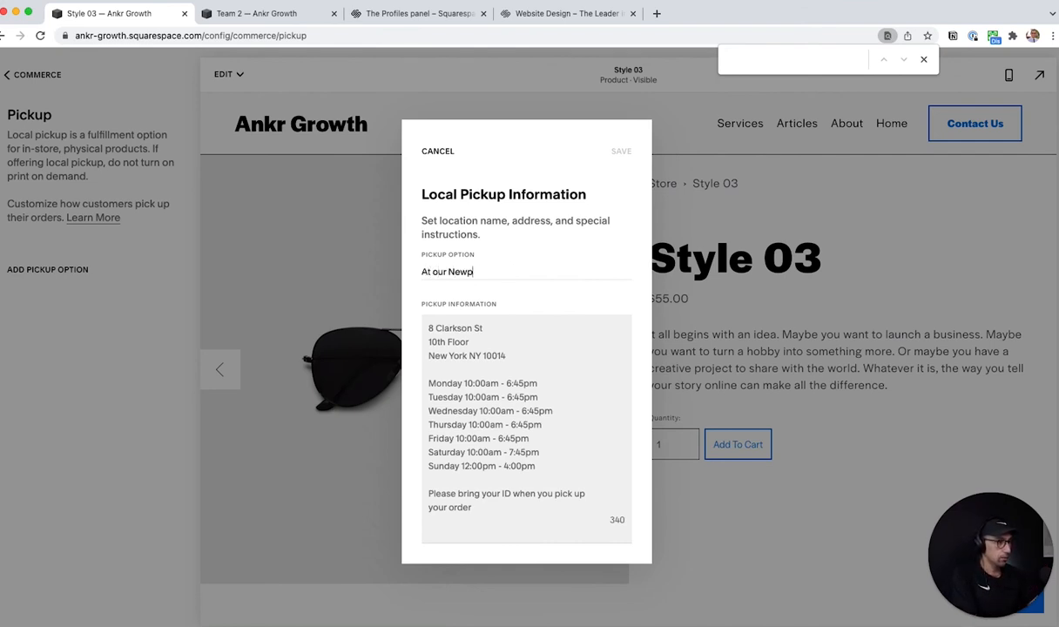
{"action": "type", "text": "ort Beach Store"}
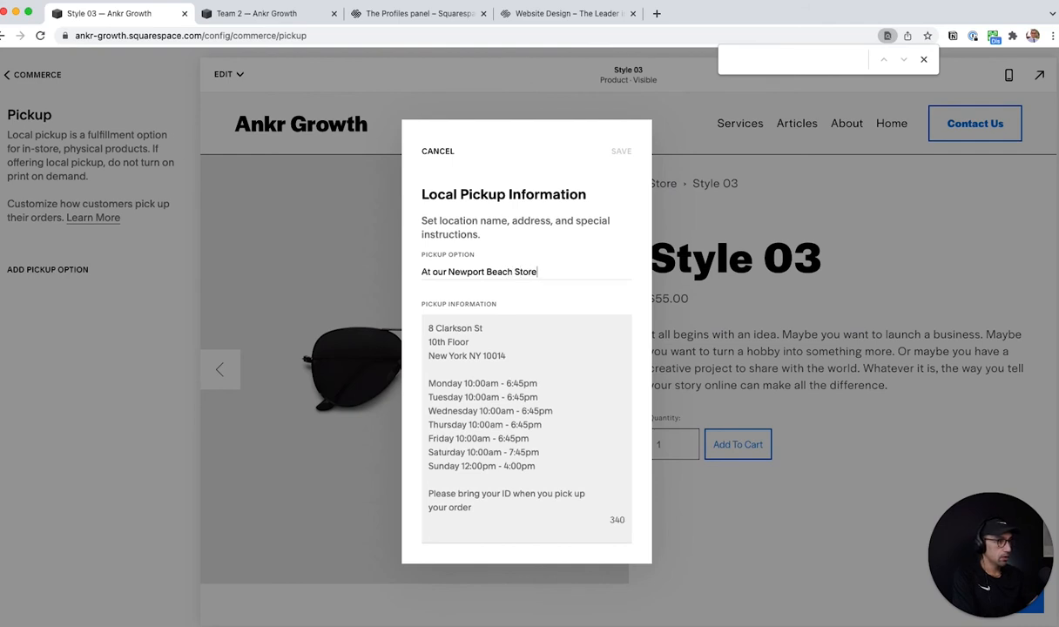
Replace the pickup information with "Here is the address. Pickup between this and this time..." and save the pickup option.
{"action": "key", "text": "Tab"}
{"action": "key", "text": "super+a"}
{"action": "type", "text": "Here is the add"}
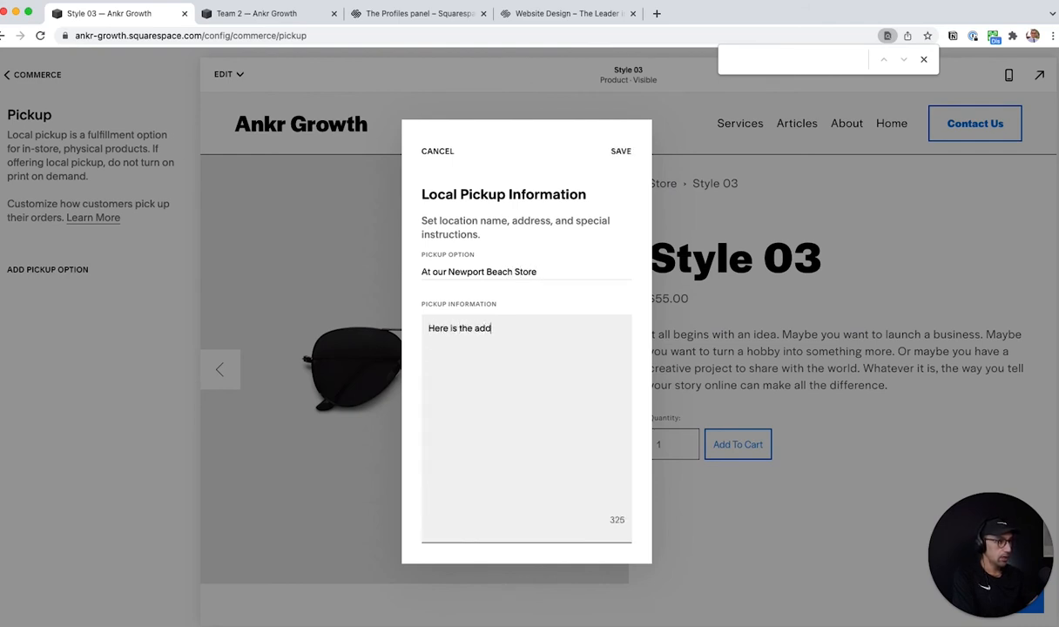
{"action": "type", "text": "ress. Pickup between"}
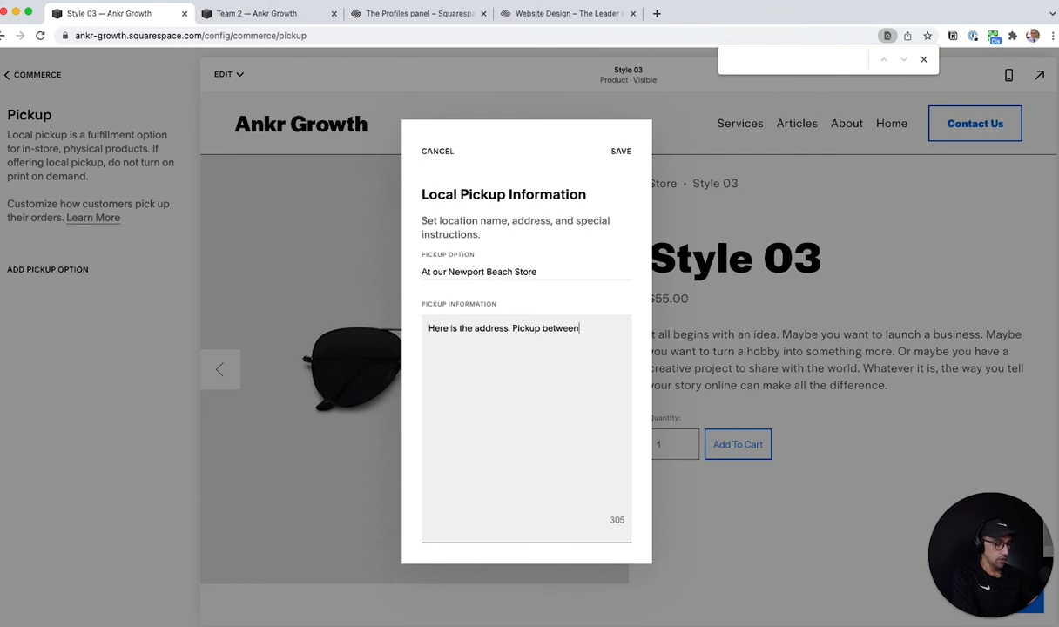
{"action": "type", "text": " this and this time. "}
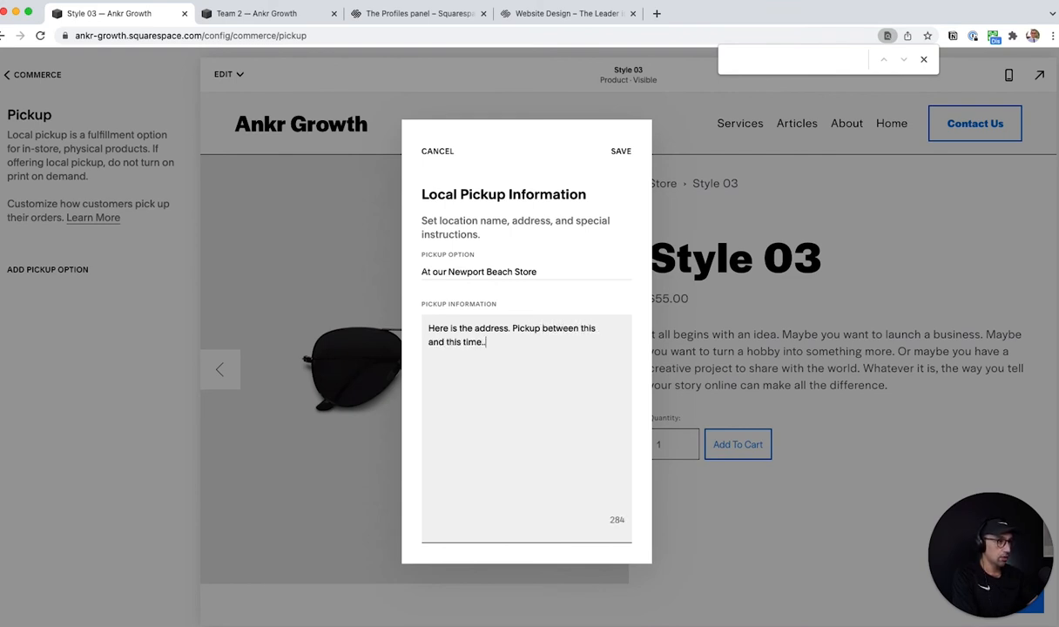
{"action": "type", "text": ".."}
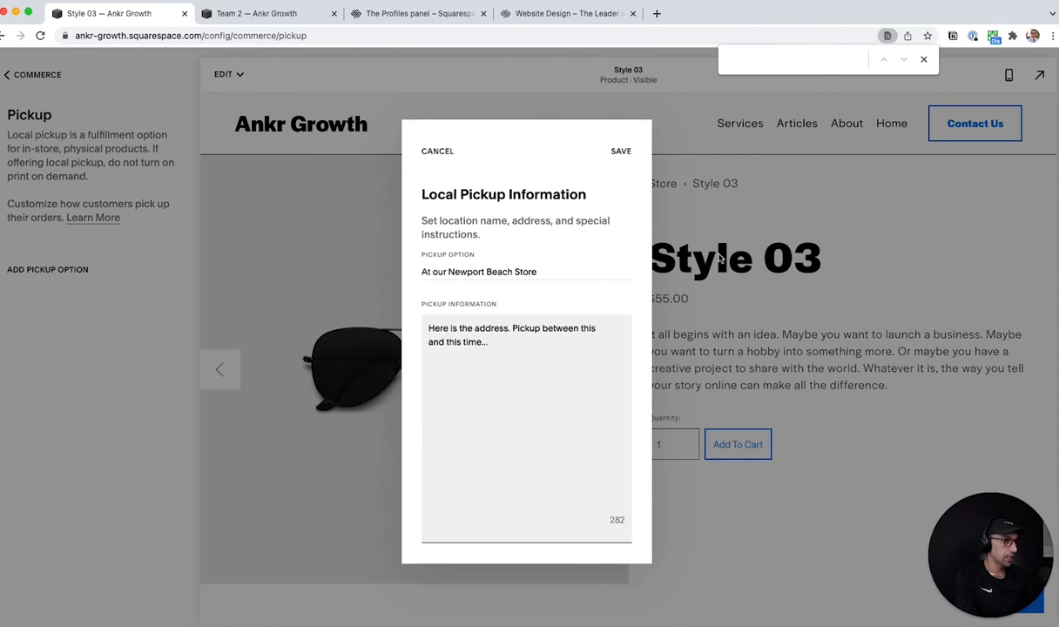
{"action": "left_click", "coordinate": [621, 152]}
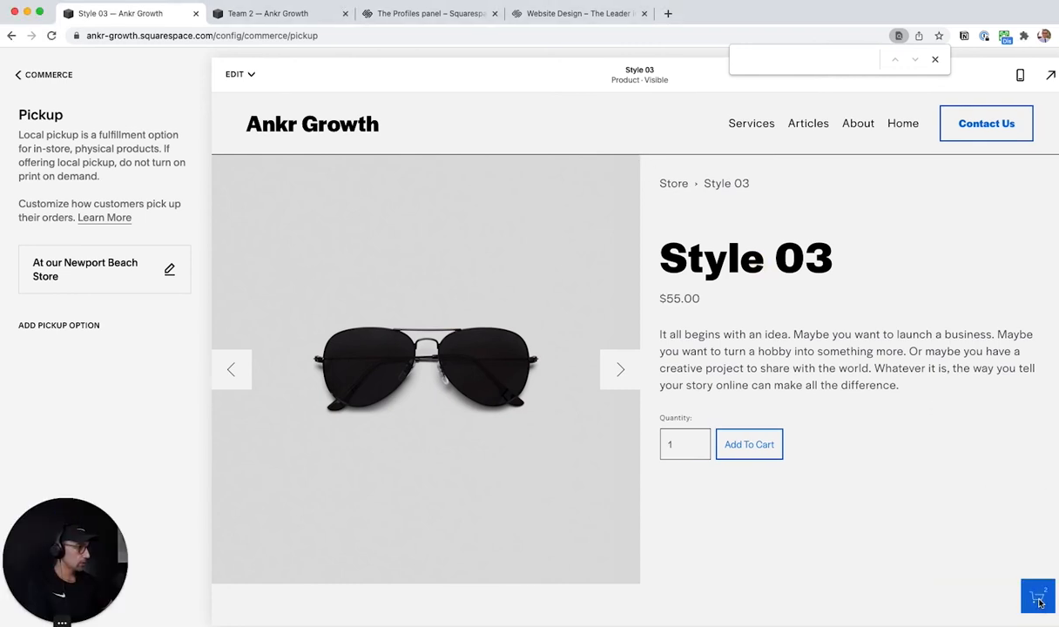
Check out the shopping cart and submit the contact's e-mail address to reach the pickup stage.
{"action": "left_click", "coordinate": [1038, 598]}
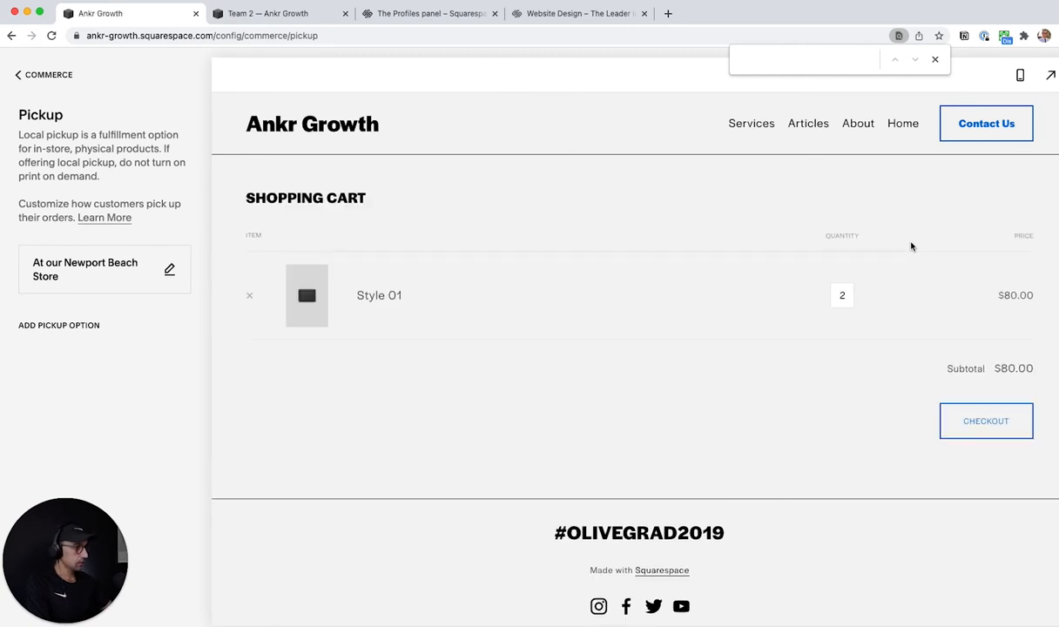
{"action": "left_click", "coordinate": [1003, 422]}
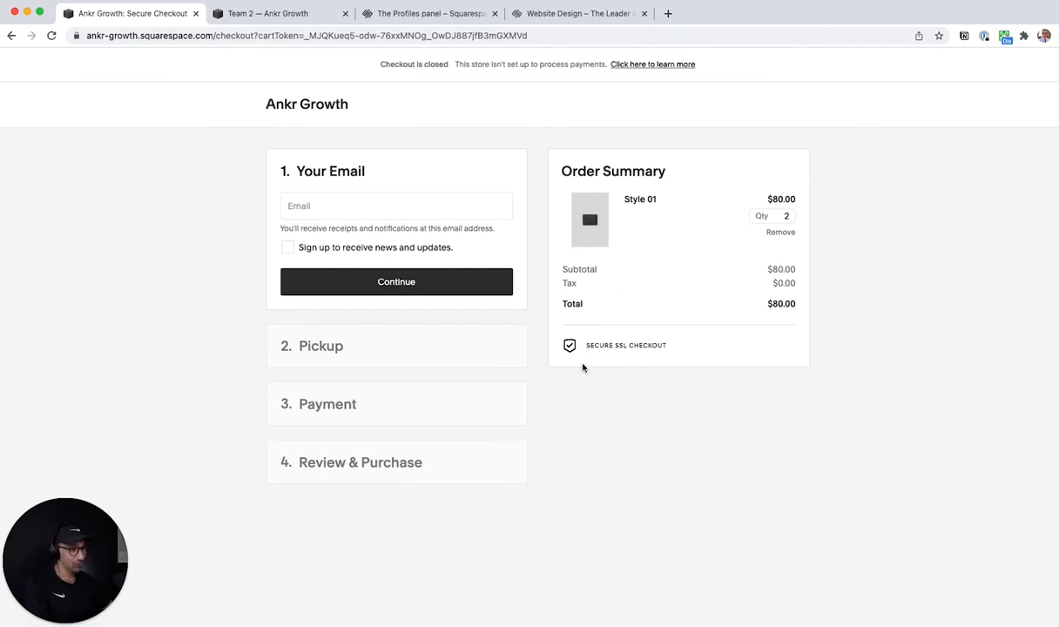
{"action": "left_click", "coordinate": [359, 209]}
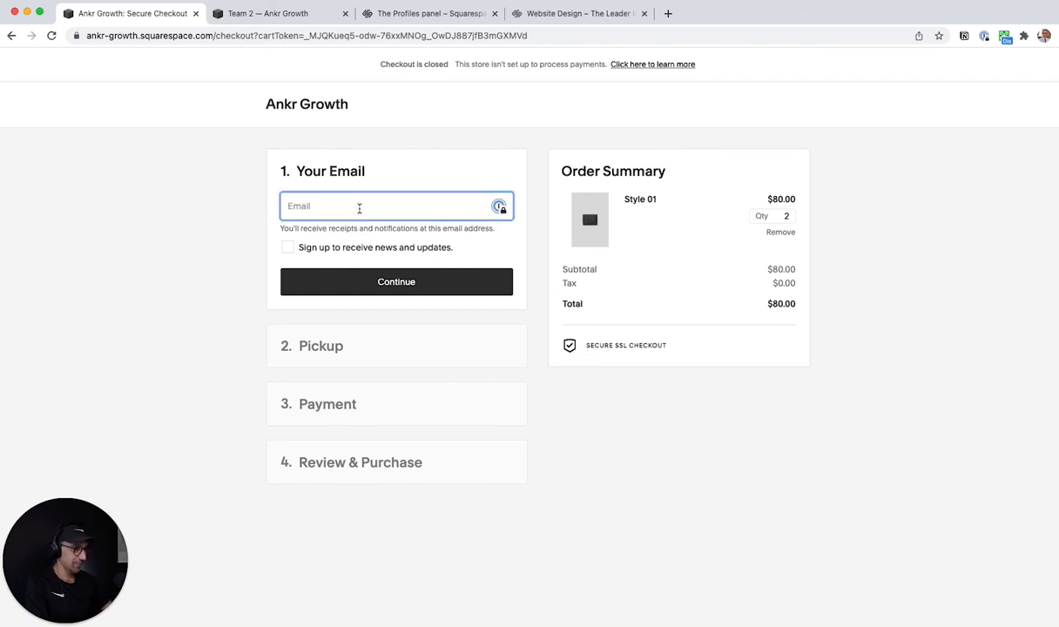
{"action": "key", "text": "super+v"}
{"action": "left_click", "coordinate": [389, 277]}
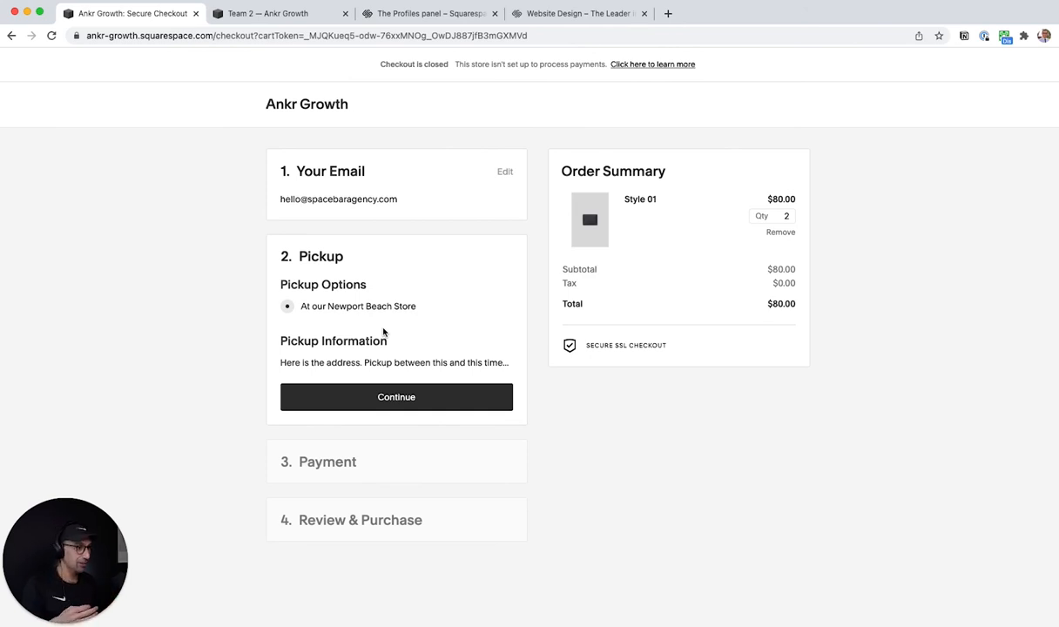
Continue checkout with the "At our Newport Beach Store" pickup option and review the pickup and payment sections.
{"action": "left_click", "coordinate": [414, 398]}
{"action": "scroll", "coordinate": [414, 401], "scroll_direction": "down", "scroll_amount": 3}
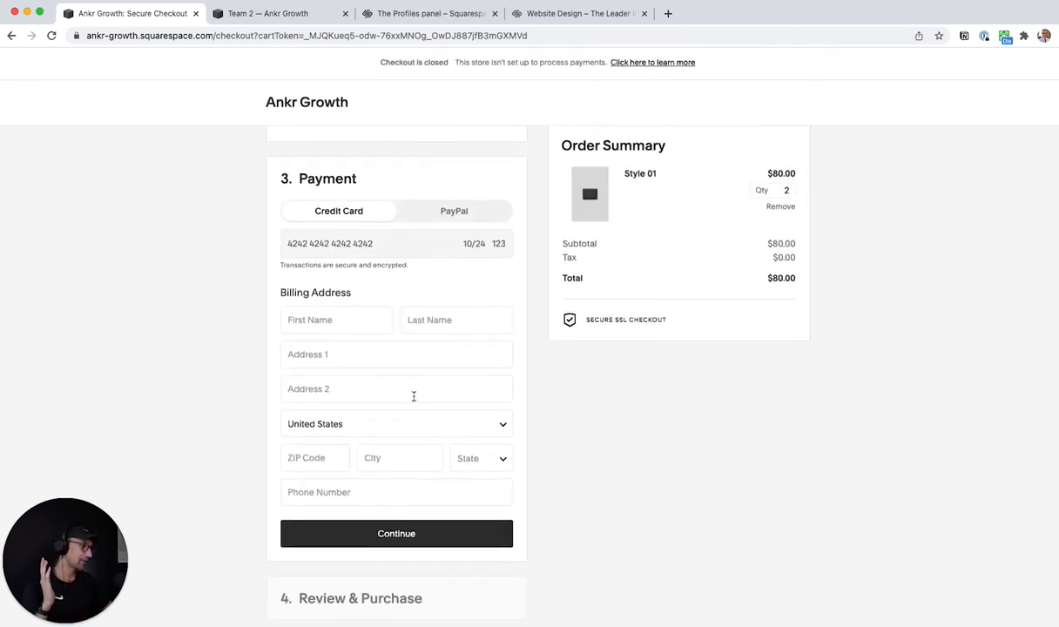
{"action": "scroll", "coordinate": [413, 401], "scroll_direction": "up", "scroll_amount": 3}
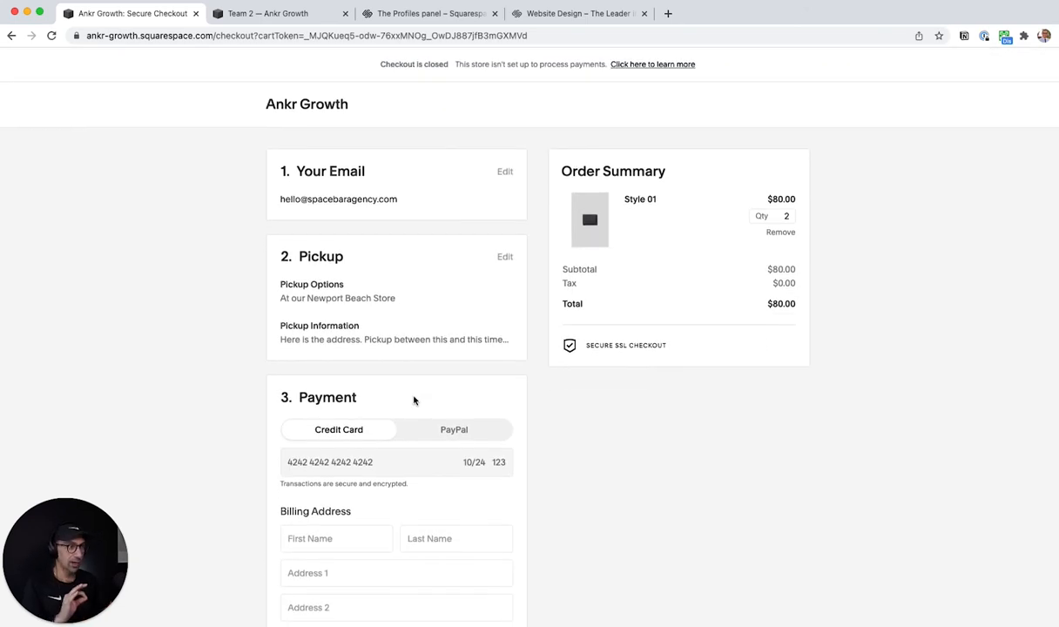
{"action": "scroll", "coordinate": [413, 400], "scroll_direction": "down", "scroll_amount": 3}
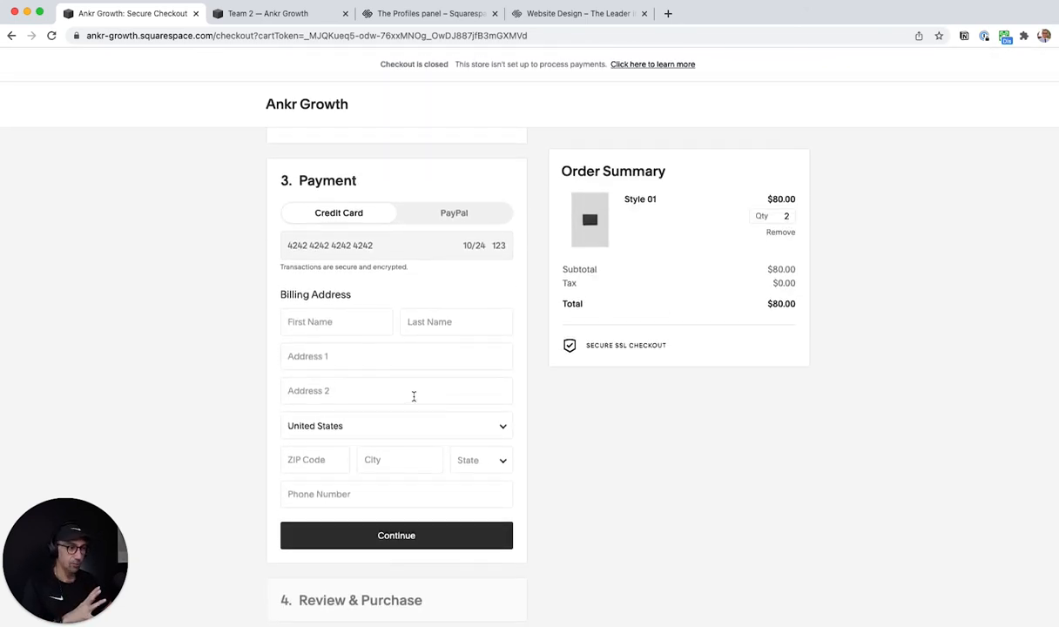
{"action": "scroll", "coordinate": [414, 401], "scroll_direction": "up", "scroll_amount": 3}
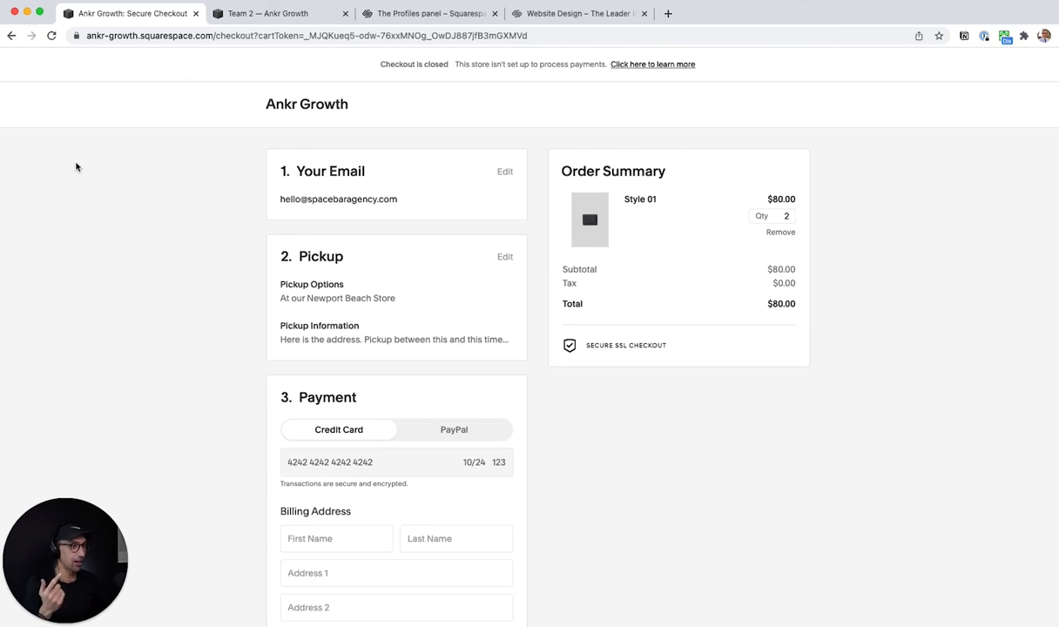
Leave the checkout for the site's main admin menu and open Profiles.
{"action": "scroll", "coordinate": [100, 202], "scroll_direction": "left", "scroll_amount": 5}
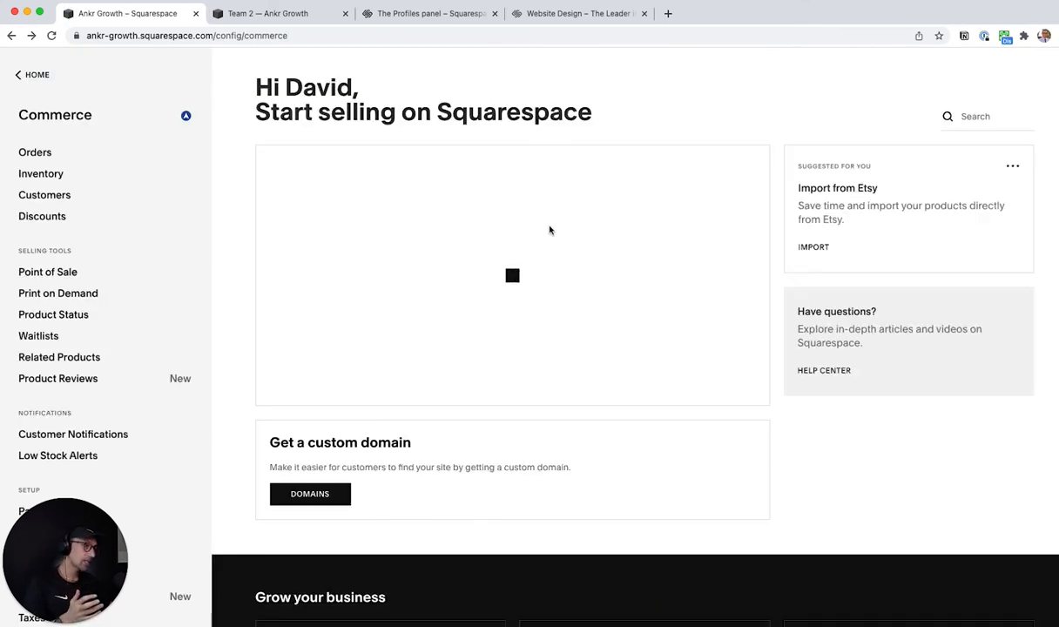
{"action": "left_click", "coordinate": [35, 74]}
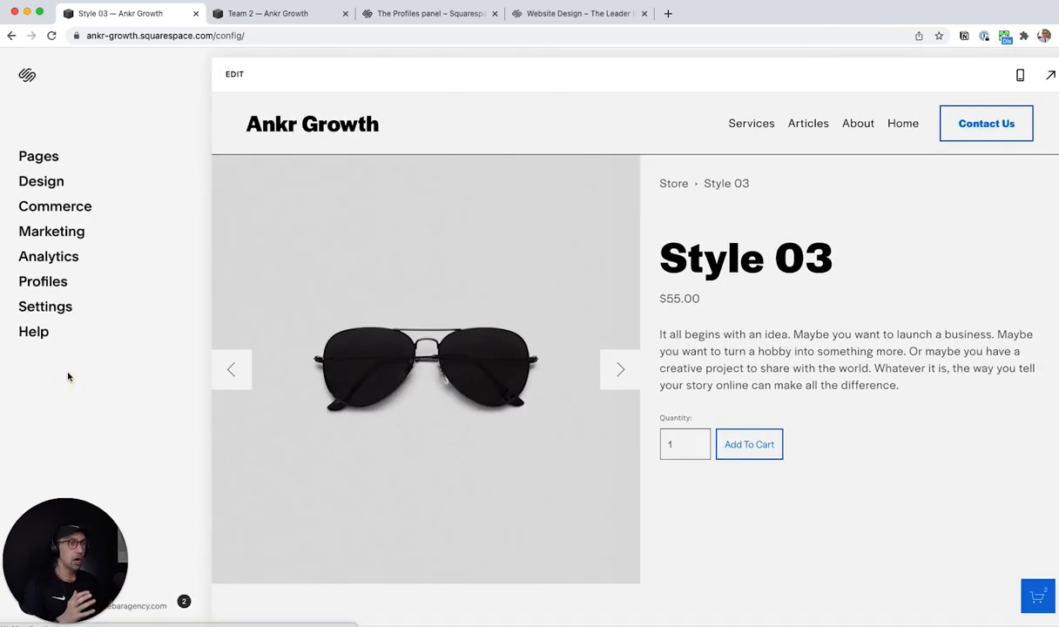
{"action": "left_click", "coordinate": [44, 281]}
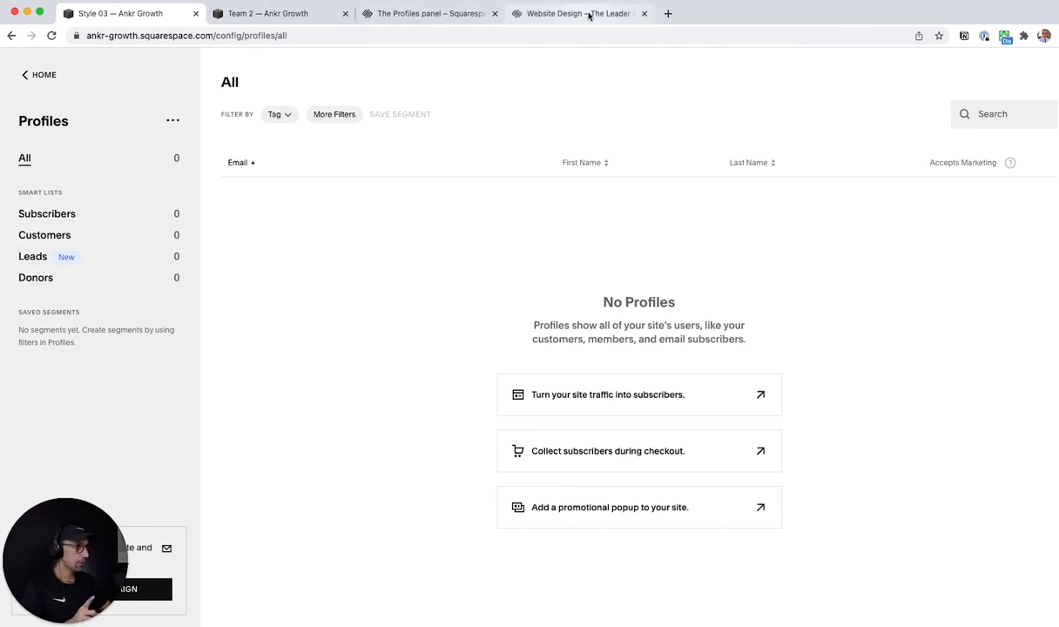
Read the Leads profiles section of the Profiles help article and return to the site's profiles list.
{"action": "left_click", "coordinate": [432, 13]}
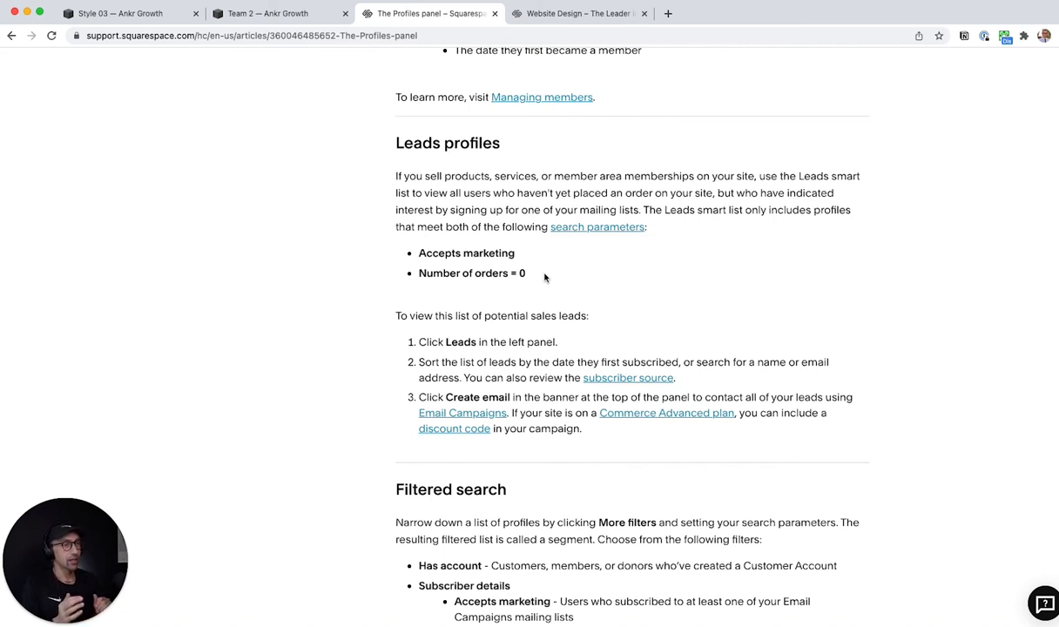
{"action": "key", "text": "super+1"}
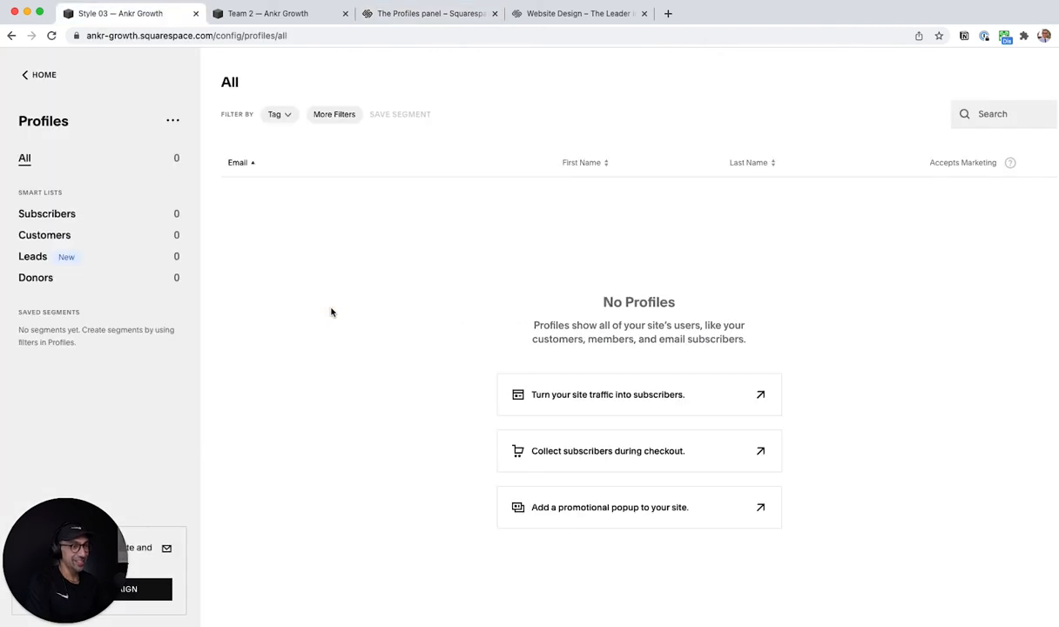
{"action": "left_click", "coordinate": [154, 381]}
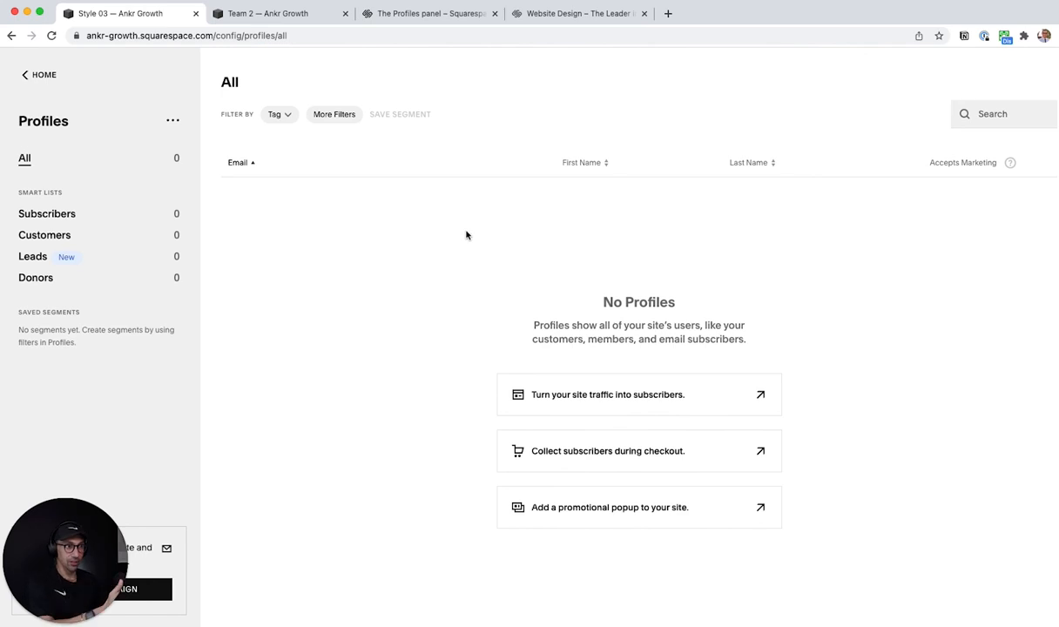
Check the additional filters available for profiles, close them and open the Customers smart list.
{"action": "left_click", "coordinate": [336, 120]}
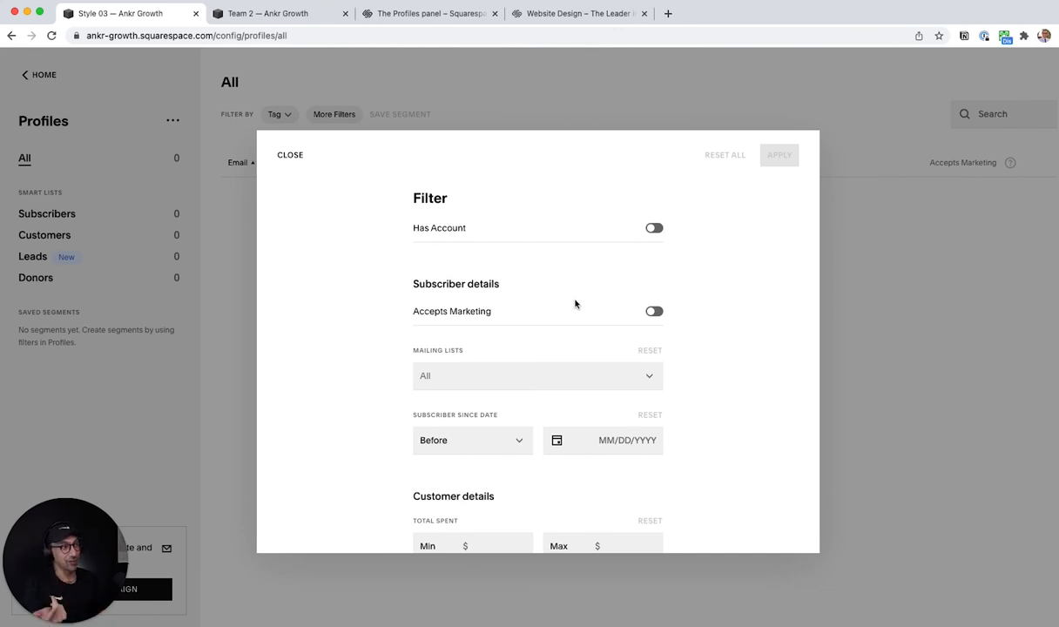
{"action": "left_click", "coordinate": [107, 315]}
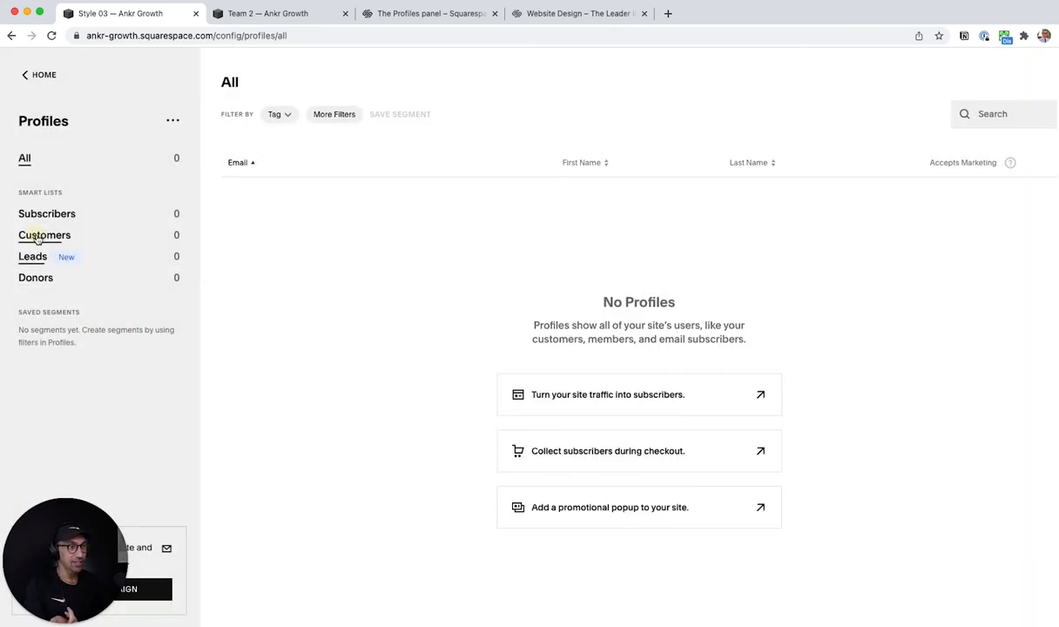
{"action": "left_click", "coordinate": [37, 237]}
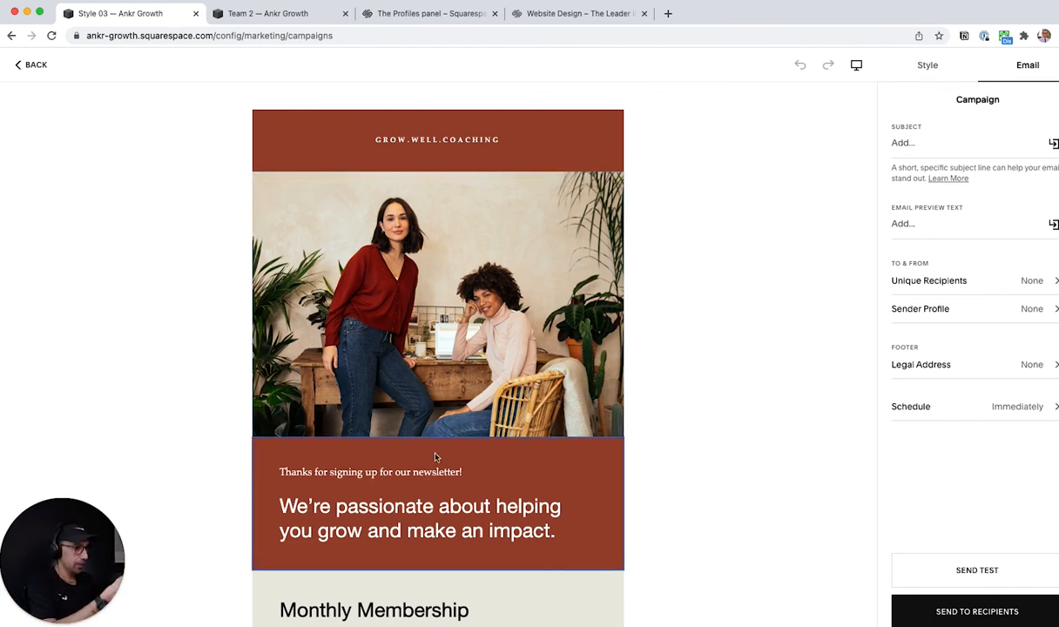
Examine the newsletter campaign's email layout along with its style and email settings.
{"action": "scroll", "coordinate": [537, 330], "scroll_direction": "down", "scroll_amount": 3}
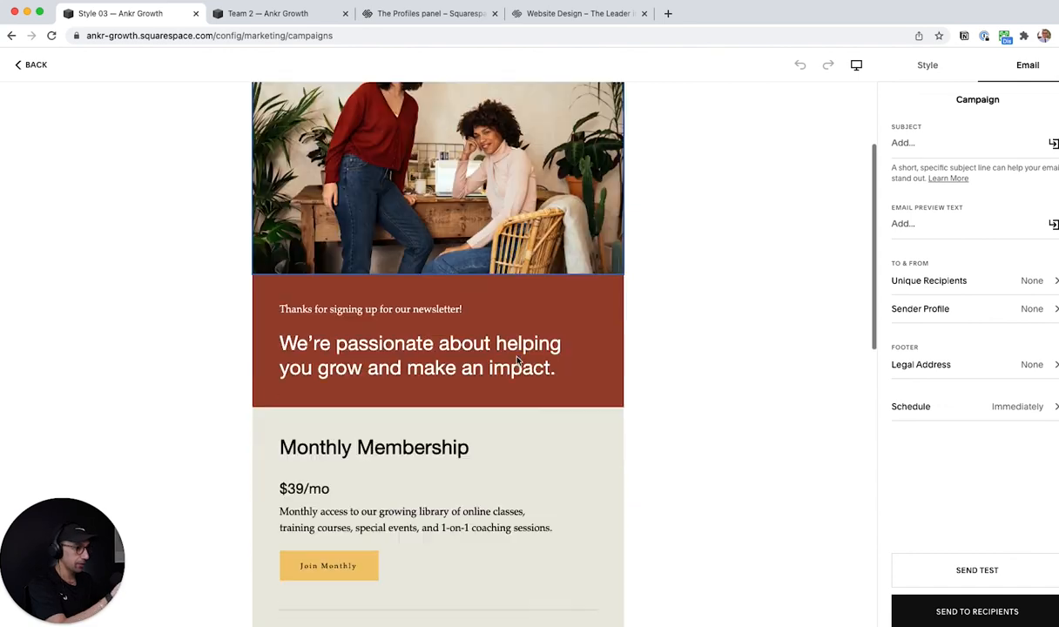
{"action": "scroll", "coordinate": [537, 330], "scroll_direction": "up", "scroll_amount": 3}
{"action": "left_click", "coordinate": [923, 67]}
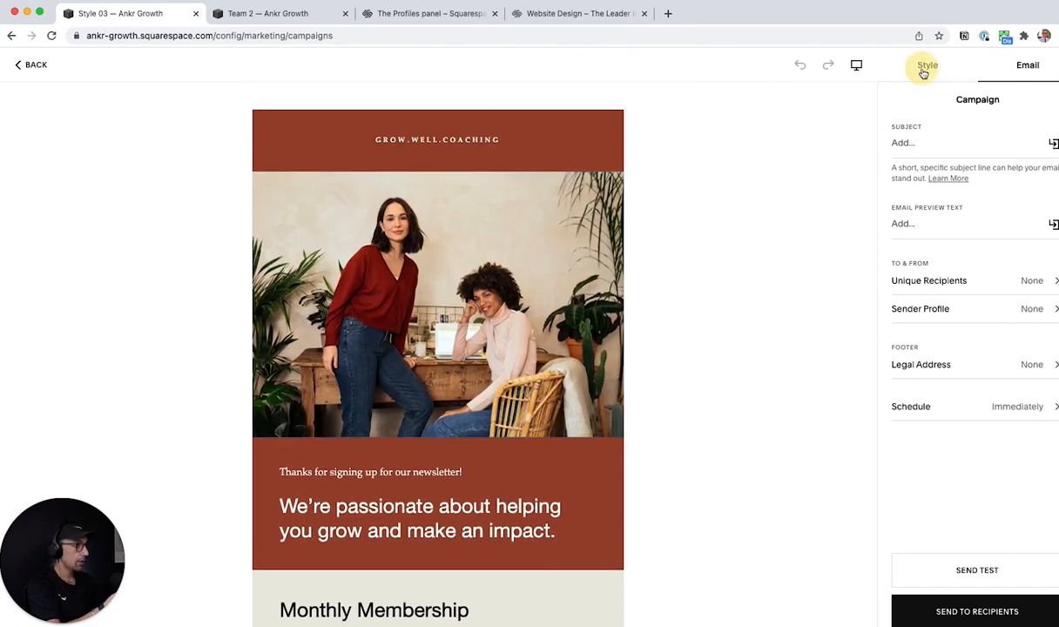
{"action": "left_click", "coordinate": [1012, 69]}
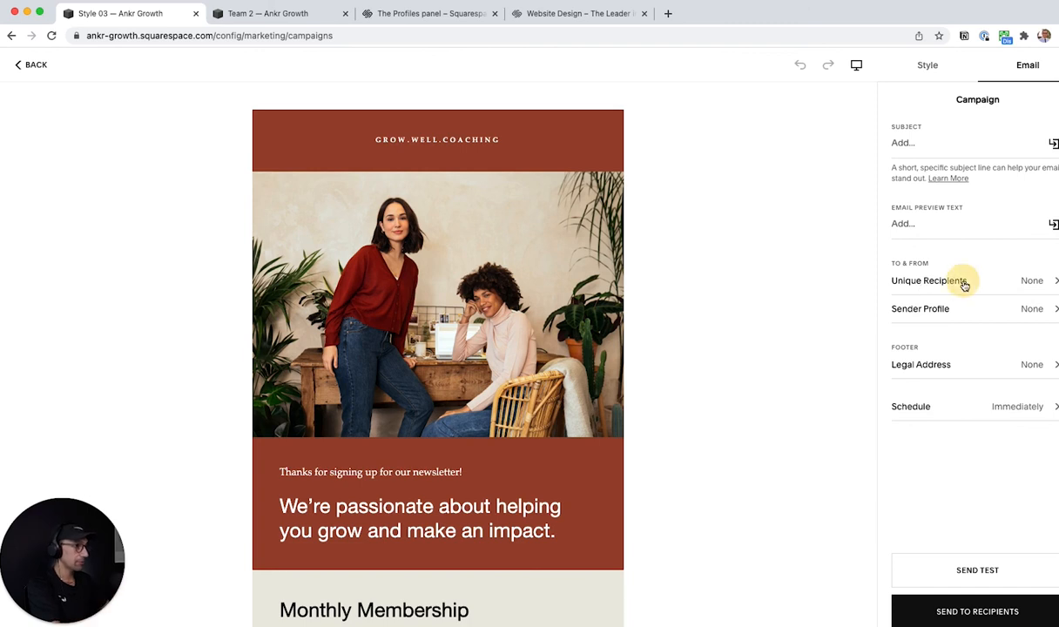
Open the campaign's unique recipients and try to select the Leads list.
{"action": "left_click", "coordinate": [923, 281]}
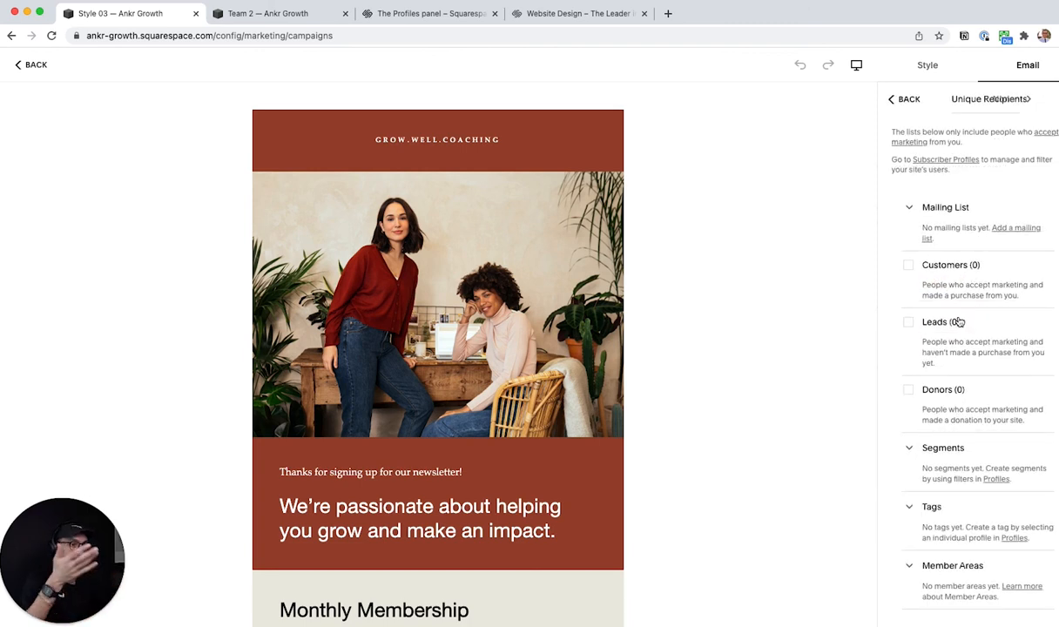
{"action": "left_click", "coordinate": [910, 325]}
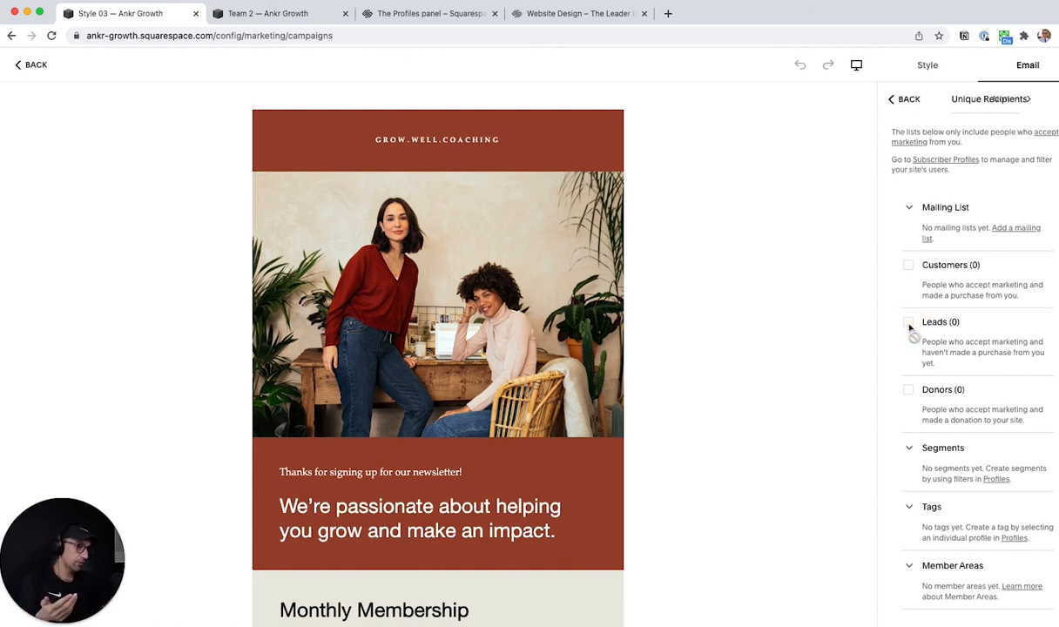
{"action": "left_click", "coordinate": [911, 327]}
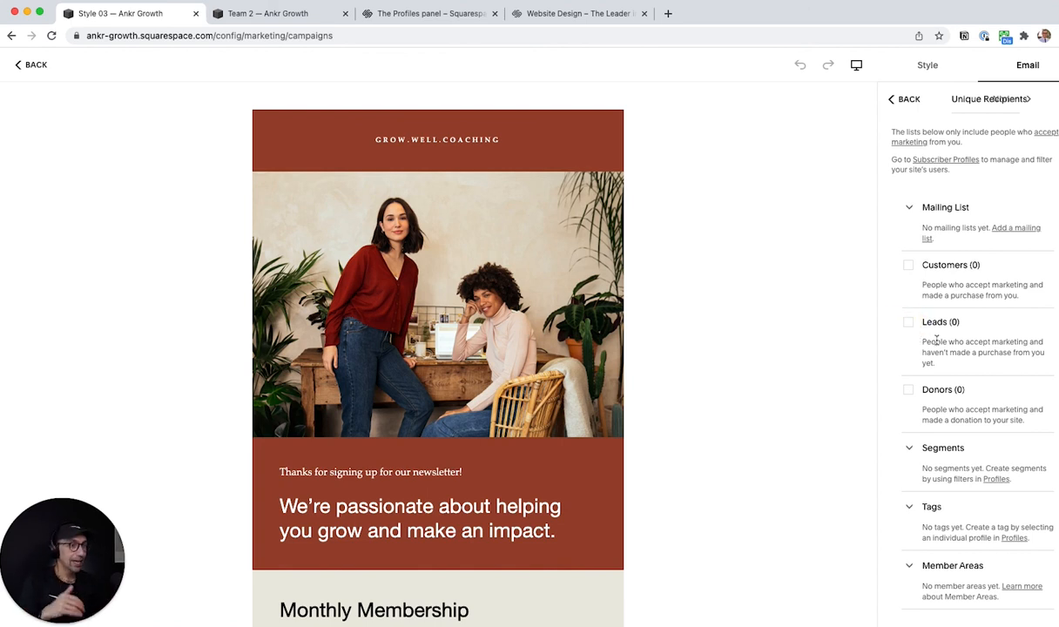